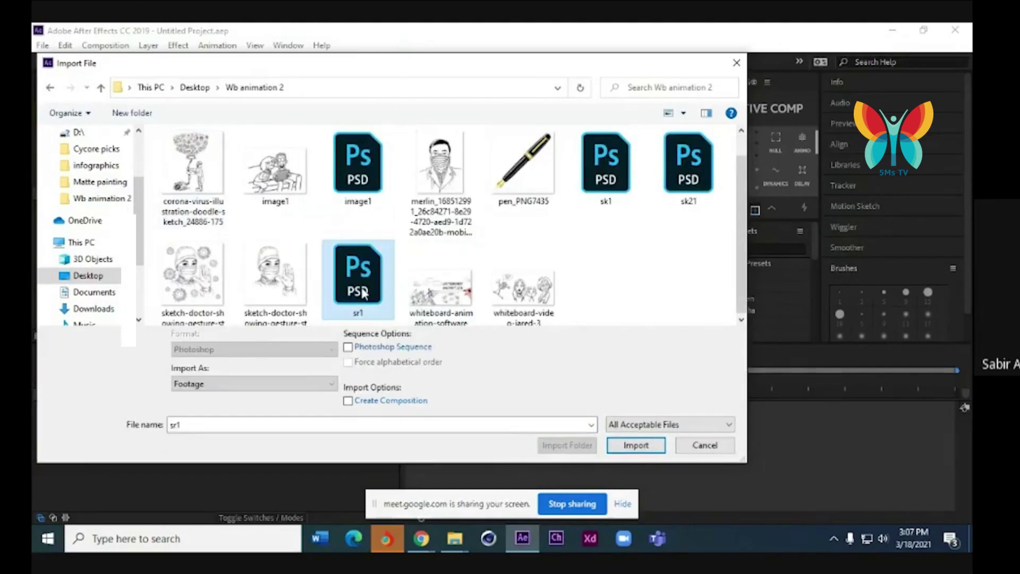
# Import the sr1 Photoshop file as a composition
pyautogui.click(291, 384)
pyautogui.click(252, 418)
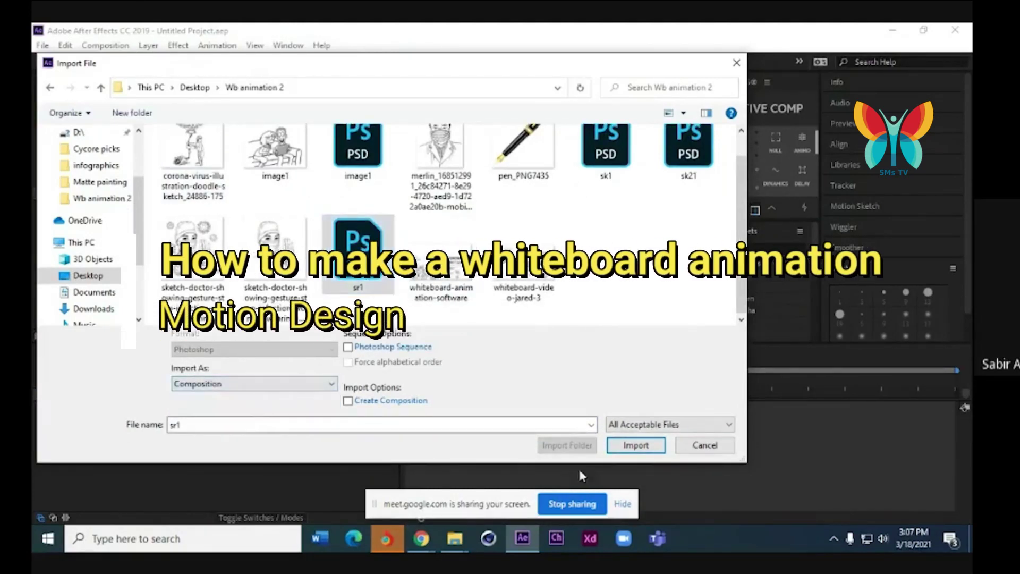
pyautogui.click(636, 445)
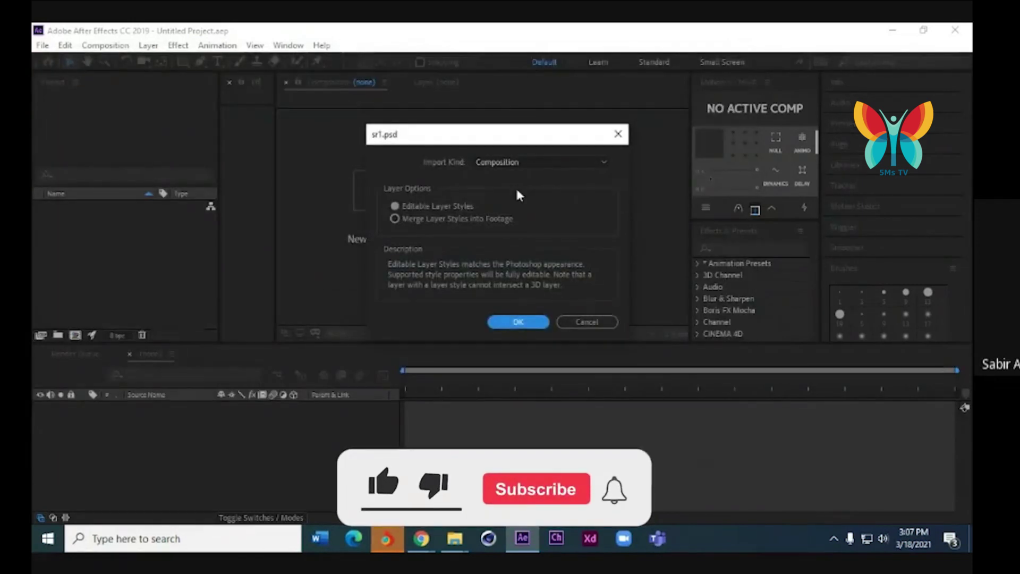
pyautogui.click(518, 322)
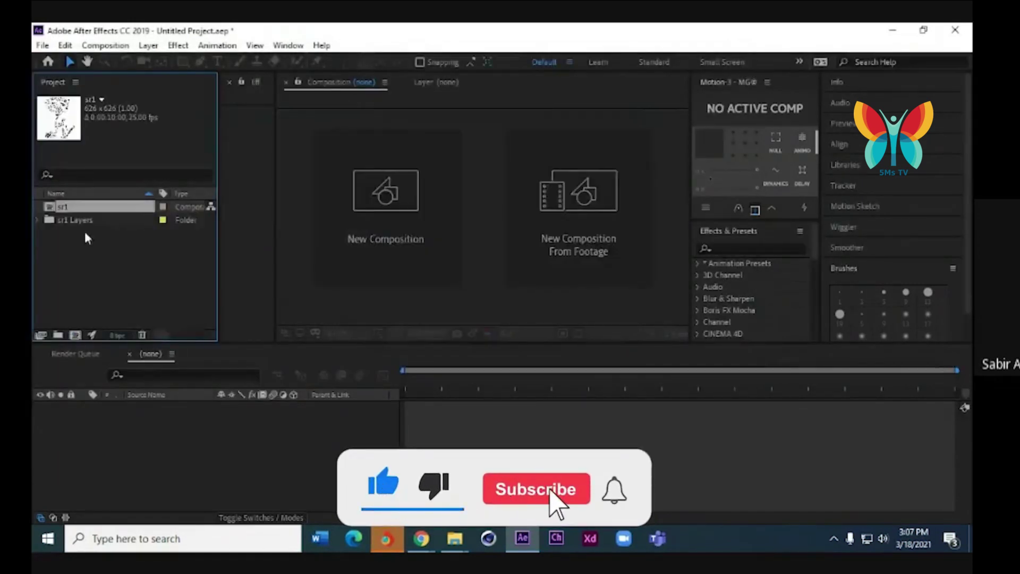
# Open the sr1 composition, zoom the viewer, and toggle the Ks1 layer off and on
pyautogui.doubleClick(69, 207)
pyautogui.scroll(1, 501, 249)
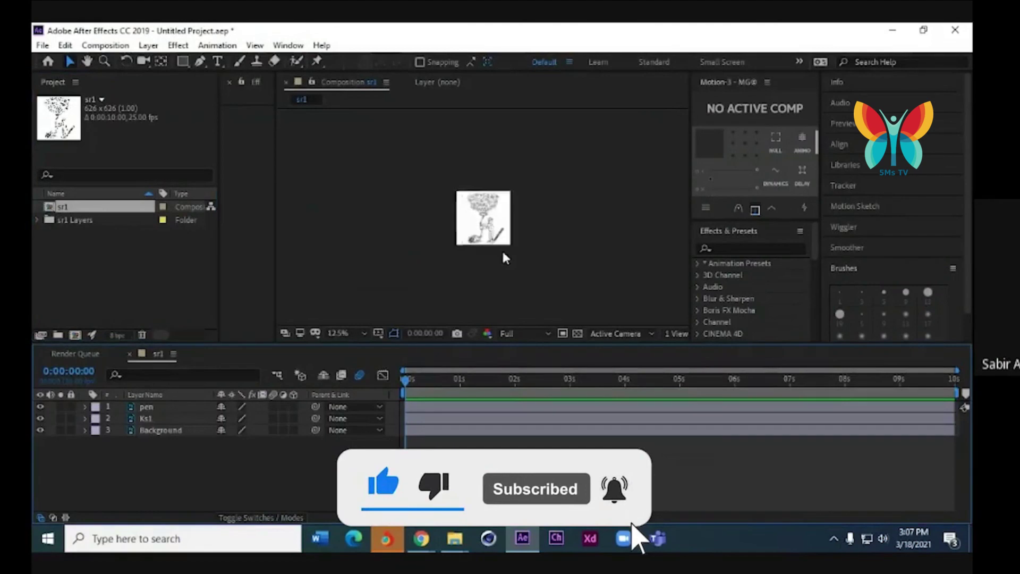
pyautogui.scroll(2, 501, 248)
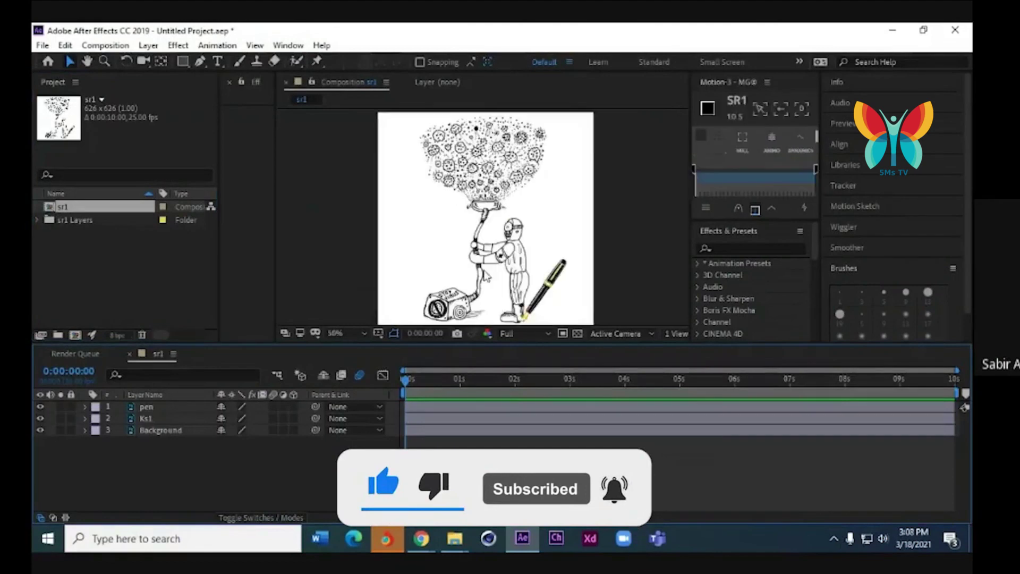
pyautogui.click(40, 418)
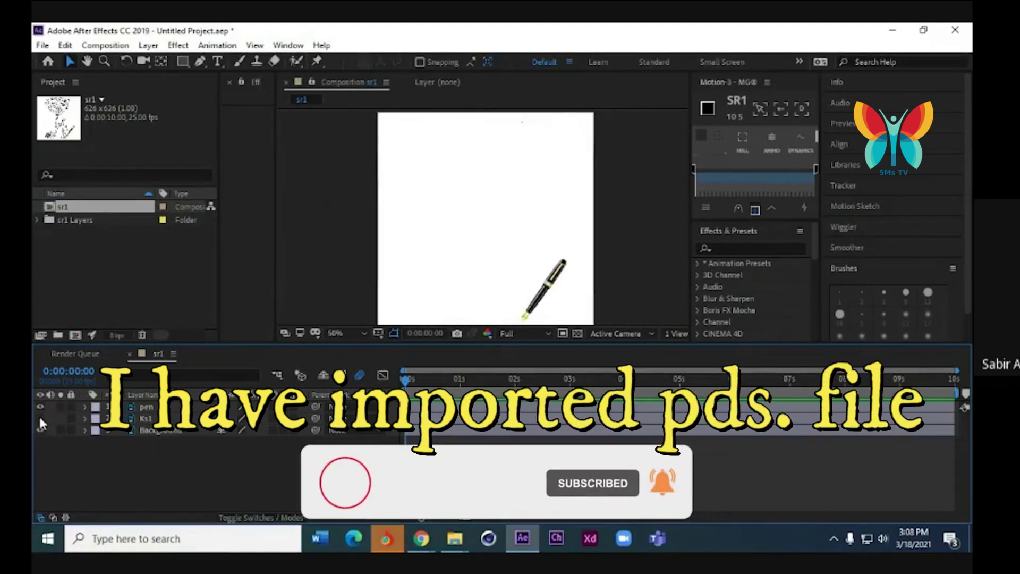
pyautogui.click(40, 418)
pyautogui.scroll(-2, 489, 271)
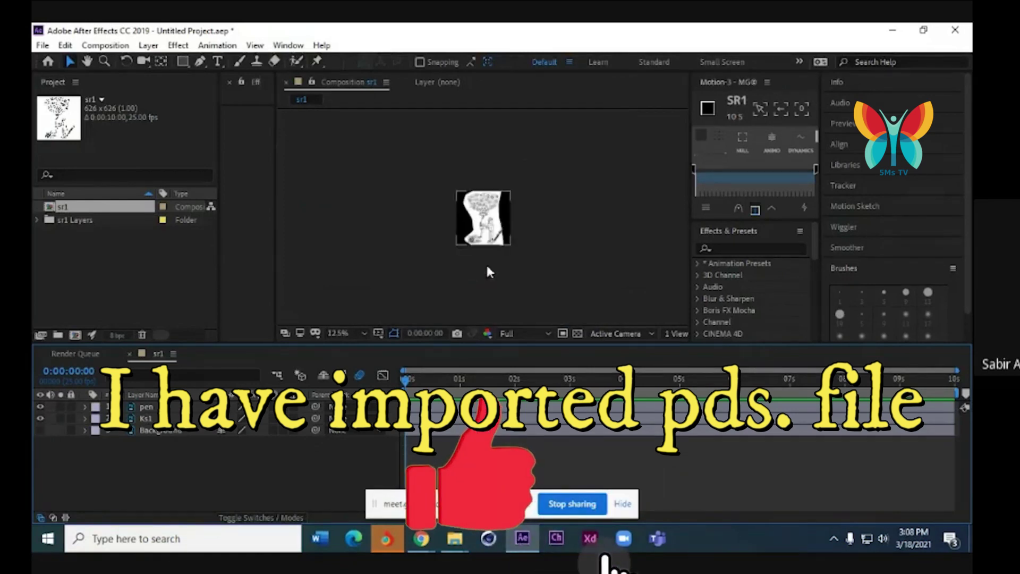
pyautogui.scroll(2, 485, 263)
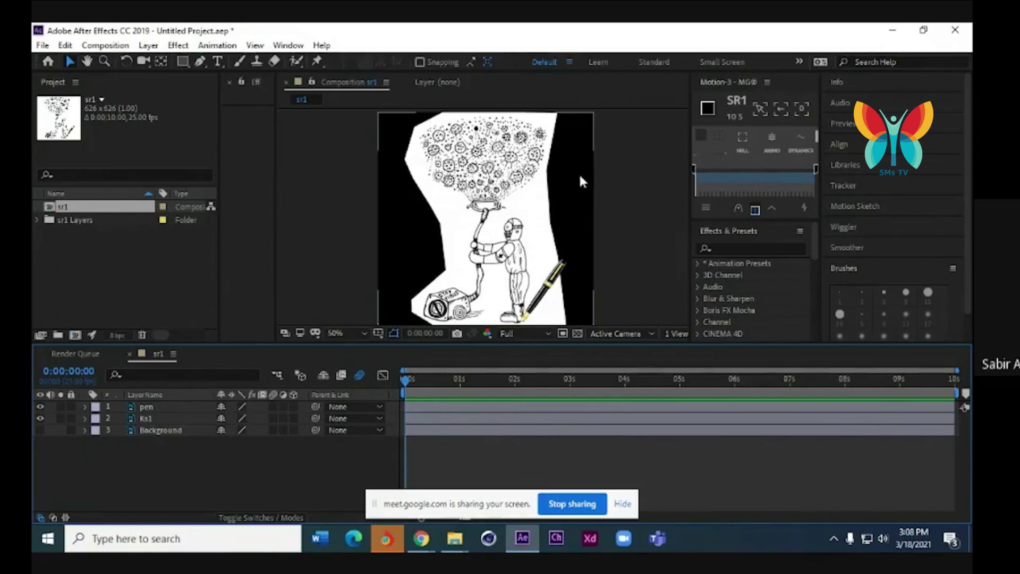
# Open Composition Settings for sr1 to check its 626 × 626 px, 25 fps, 10-second setup
pyautogui.hotkey('ctrl', 'k')
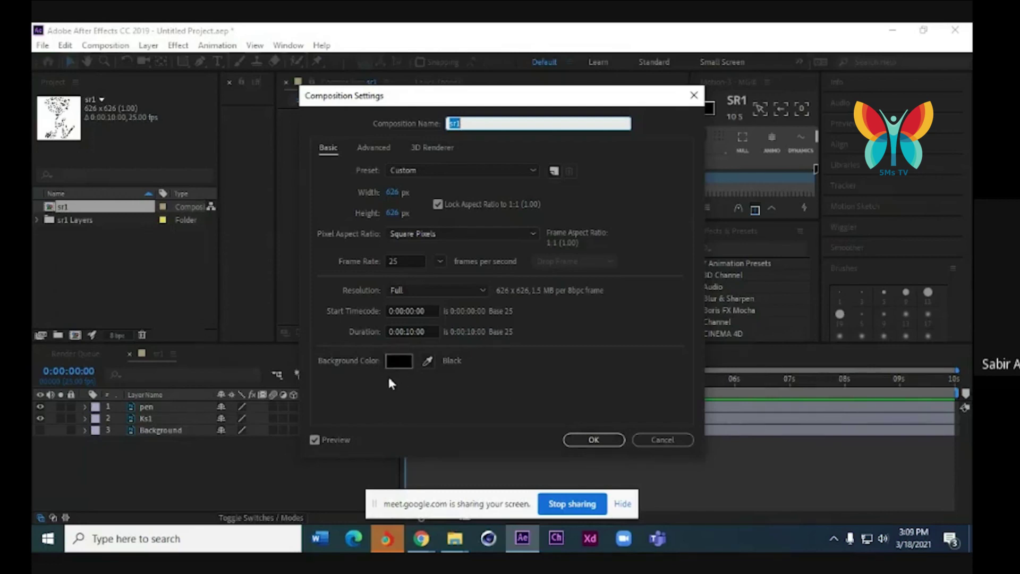
# Cancel the settings, then delete the pen, Ks1 and Background layers and the sr1 project items
pyautogui.click(668, 445)
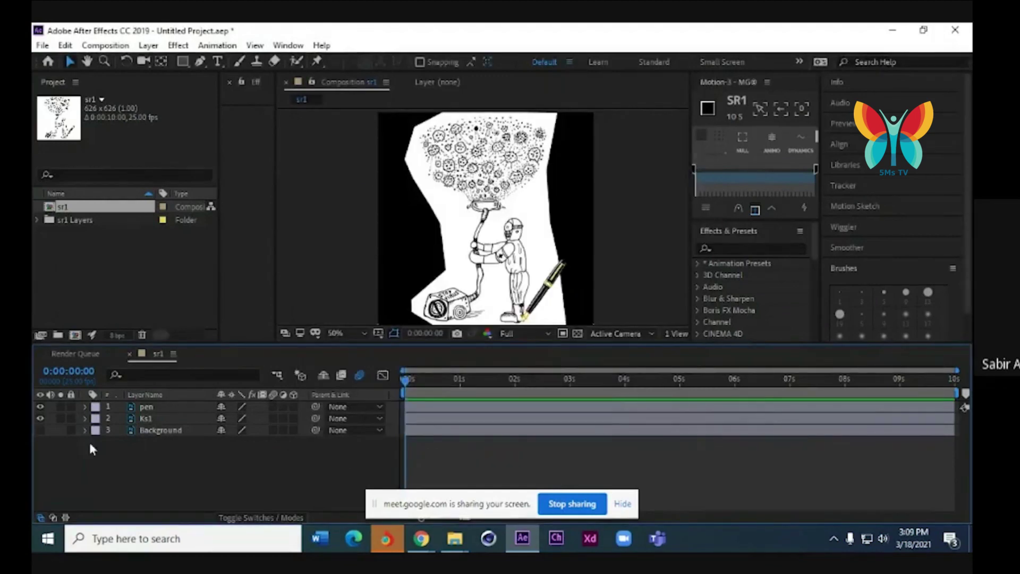
pyautogui.click(147, 435)
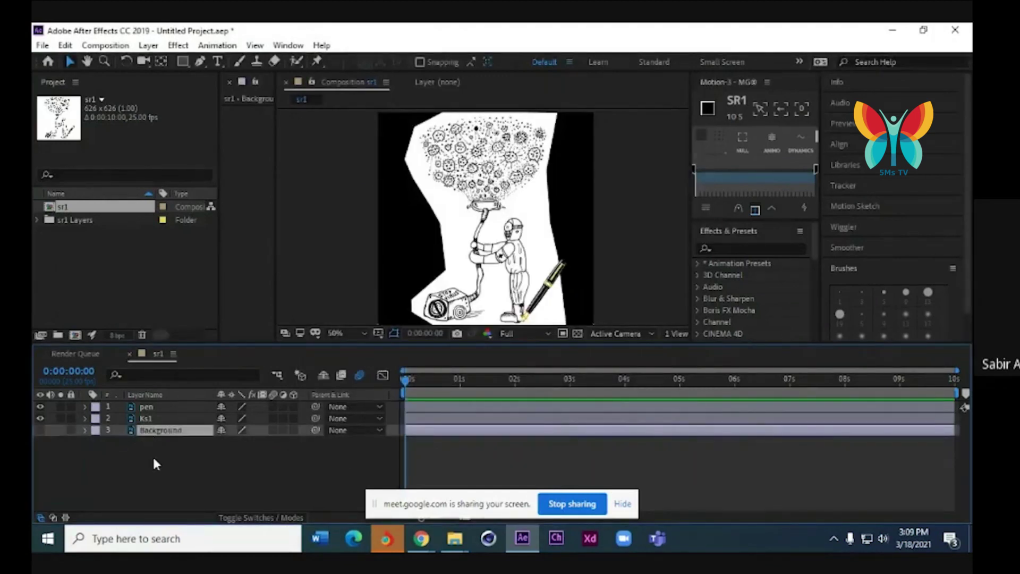
pyautogui.moveTo(144, 456); pyautogui.dragTo(101, 330)
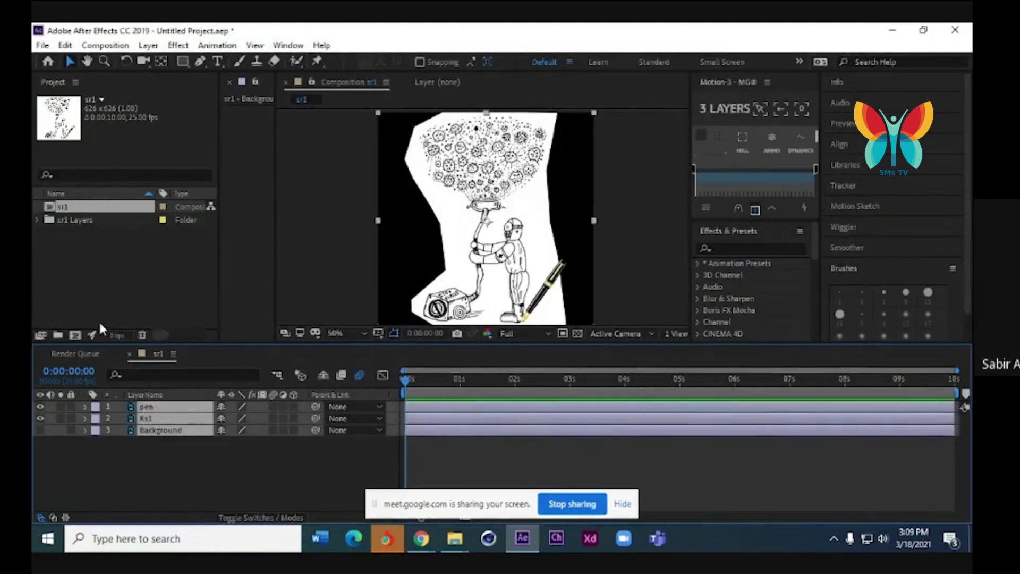
pyautogui.press('Delete')
pyautogui.moveTo(107, 268); pyautogui.dragTo(48, 204)
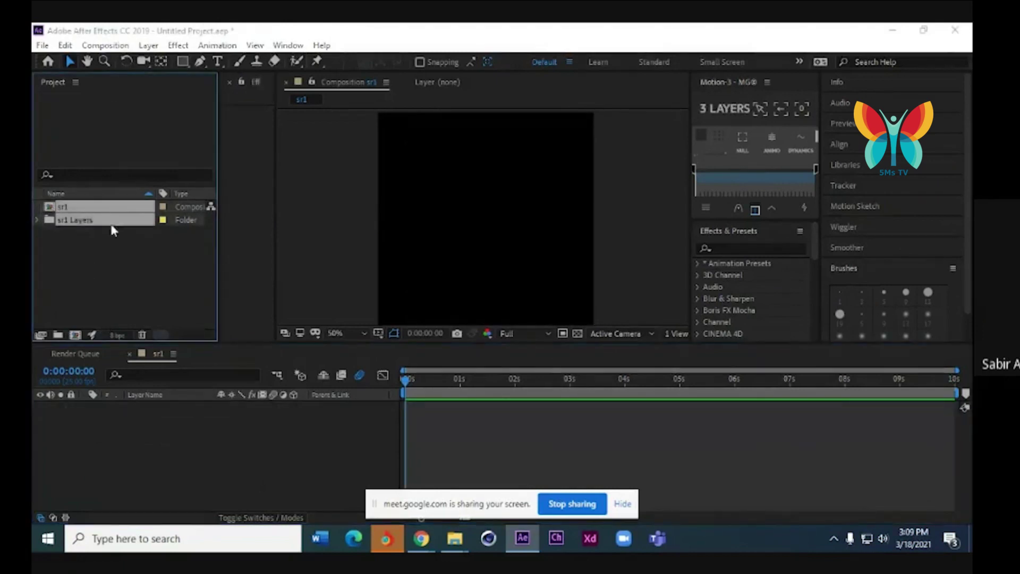
pyautogui.press('Delete')
pyautogui.click(563, 308)
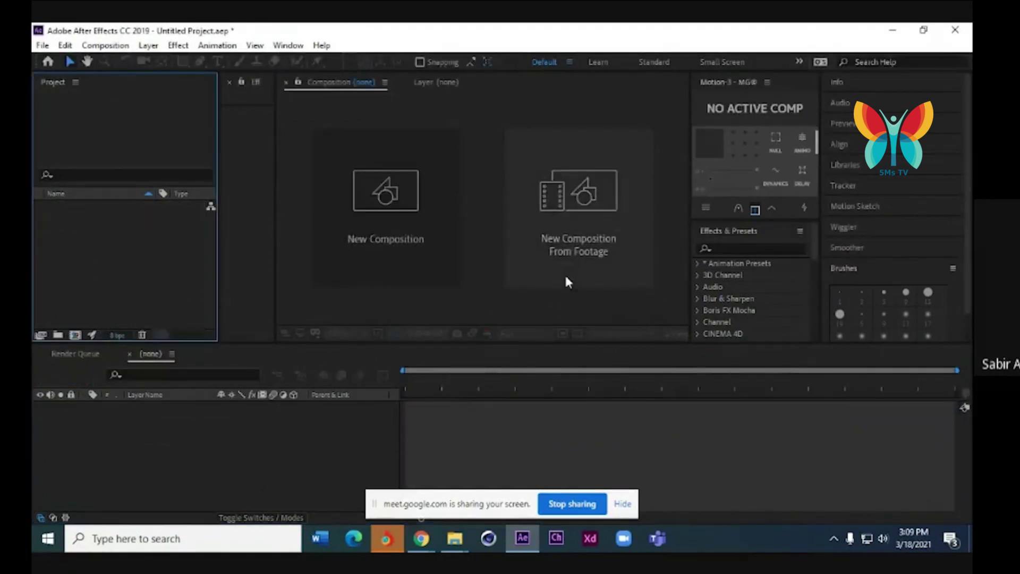
# Create a new composition from the PAL D1/DV preset with unlinked size 1798 × 907 px
pyautogui.click(406, 213)
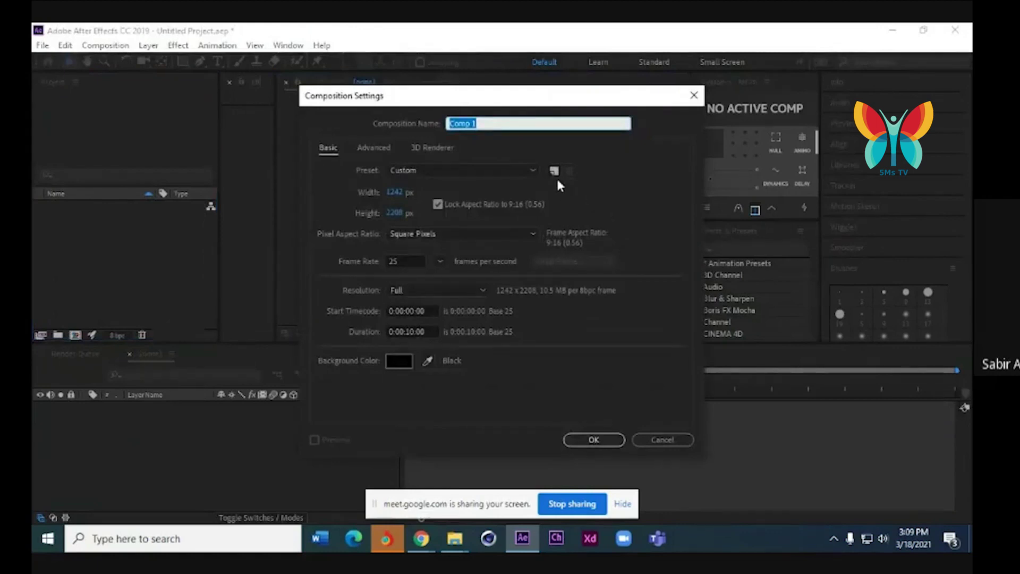
pyautogui.click(529, 171)
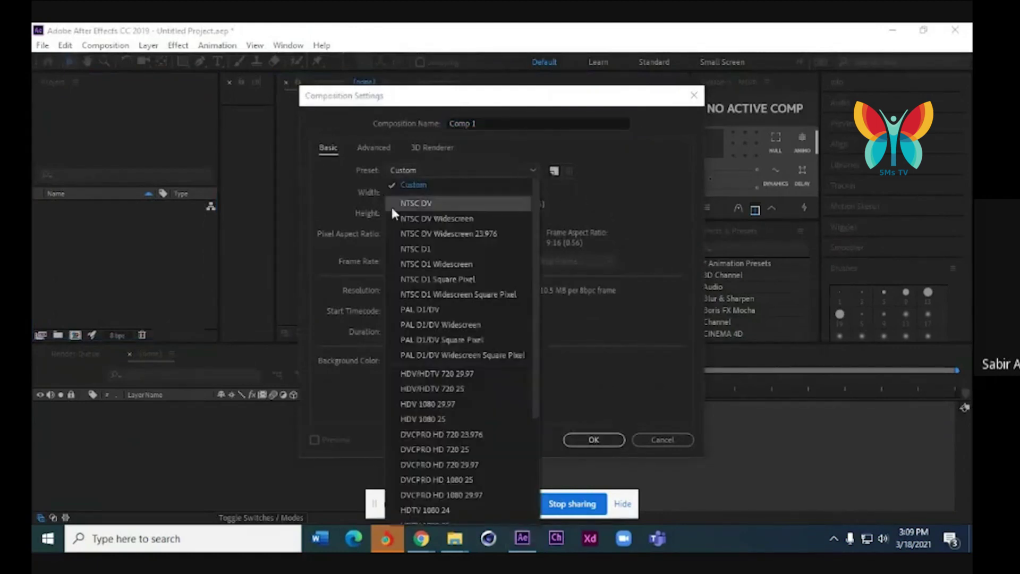
pyautogui.click(428, 311)
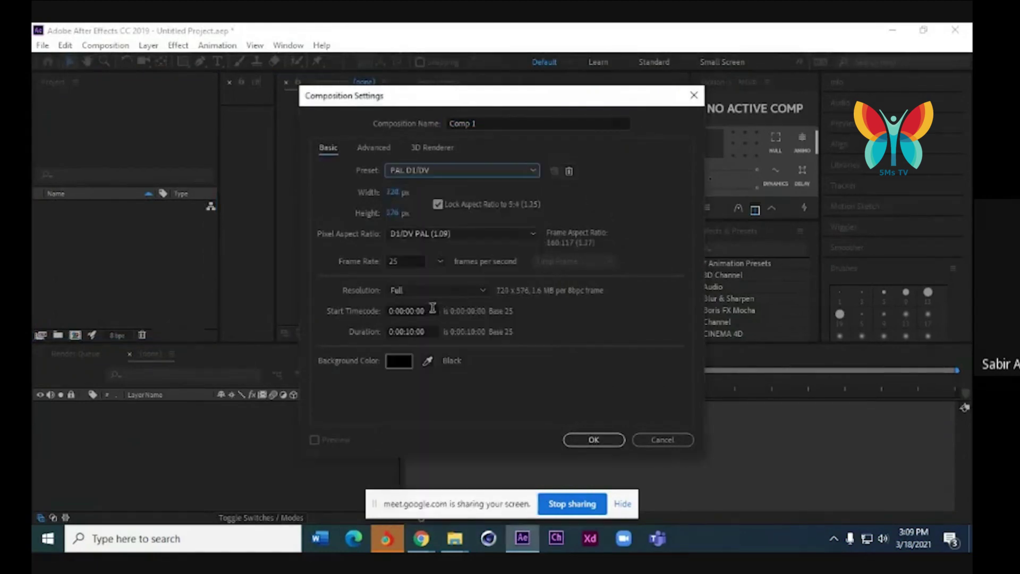
pyautogui.moveTo(394, 192); pyautogui.dragTo(622, 195)
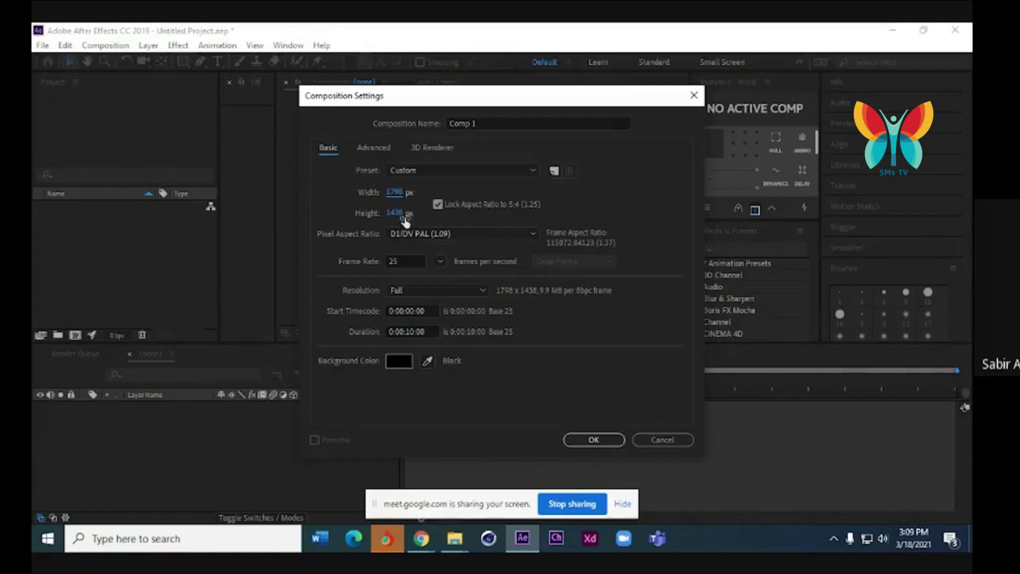
pyautogui.click(438, 204)
pyautogui.moveTo(394, 212); pyautogui.dragTo(334, 230)
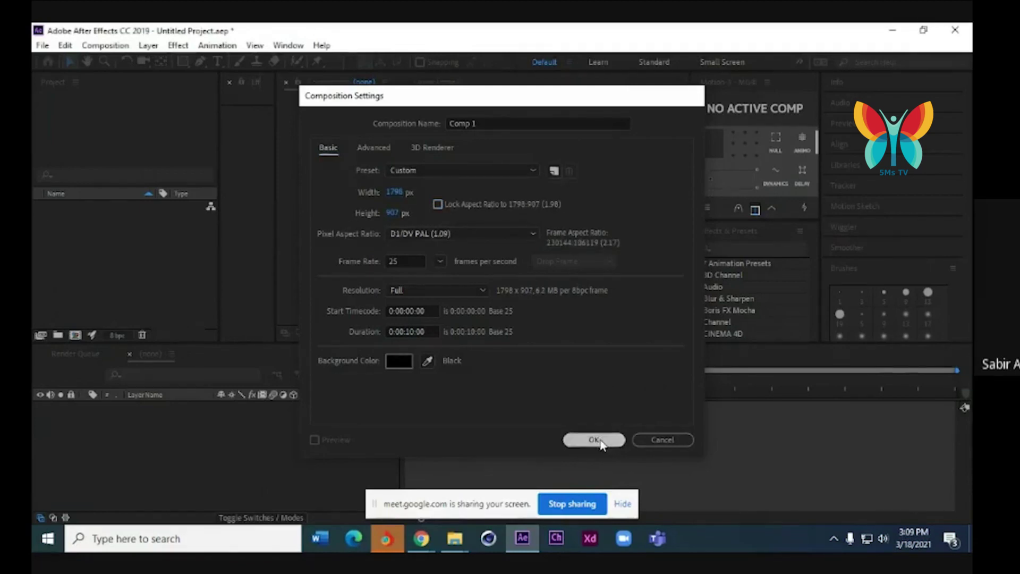
pyautogui.click(594, 440)
pyautogui.press('.')
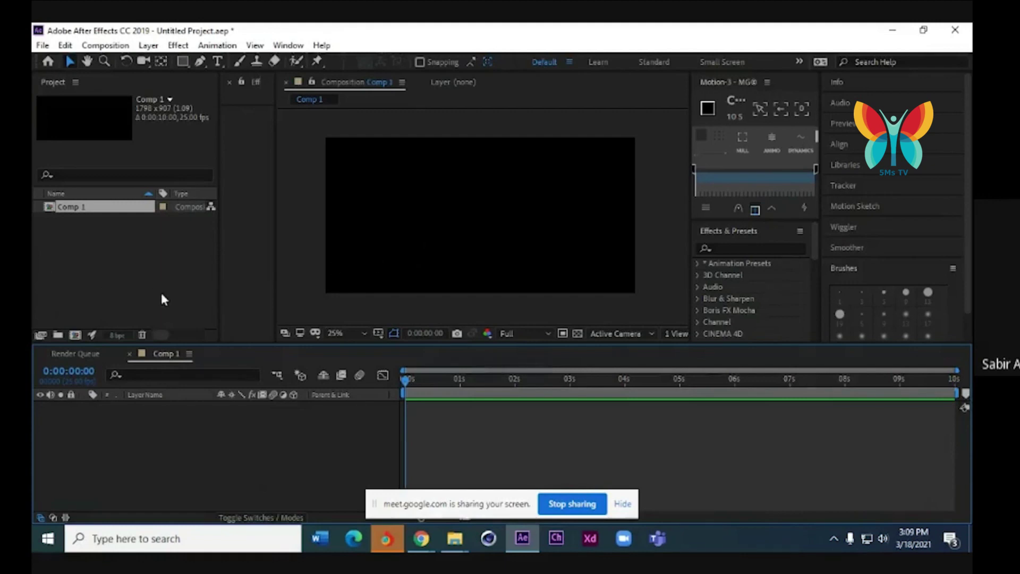
# Import the merlin masked-man sketch JPG into the project
pyautogui.doubleClick(132, 274)
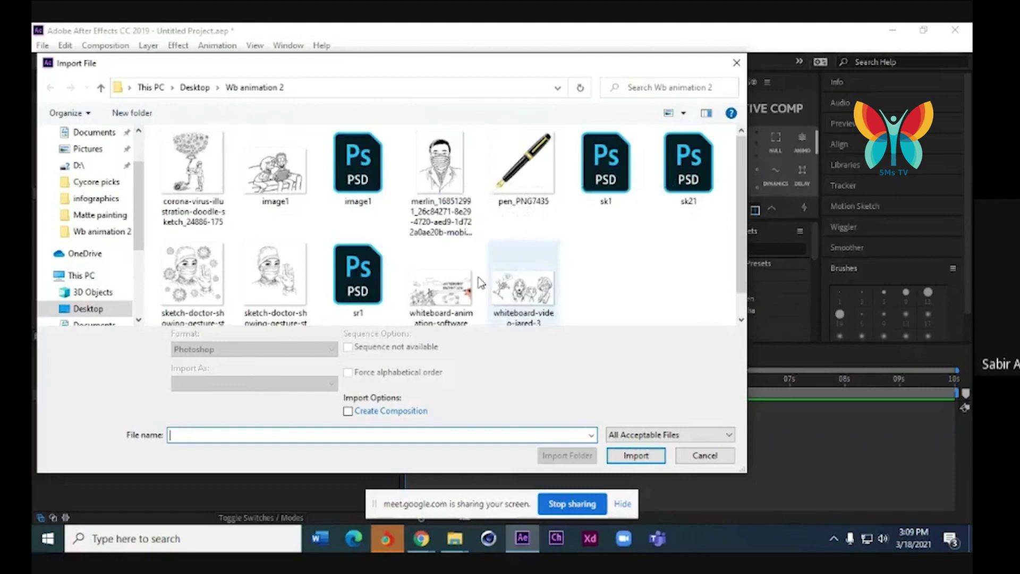
pyautogui.click(436, 181)
pyautogui.click(619, 458)
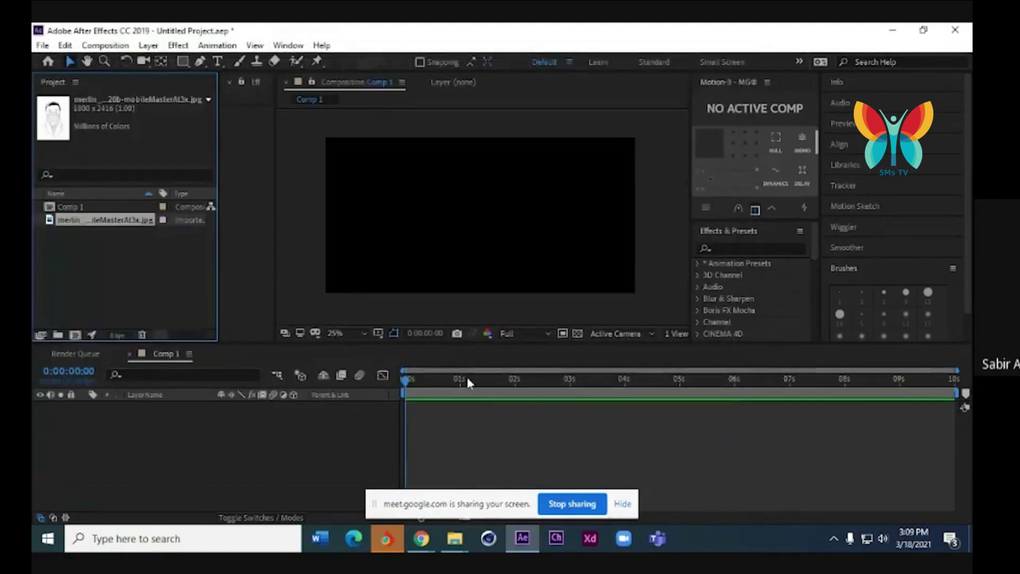
# Add the merlin sketch to Comp 1 and scale it down to about 31%
pyautogui.moveTo(79, 220); pyautogui.dragTo(105, 419)
pyautogui.scroll(-4, 506, 266)
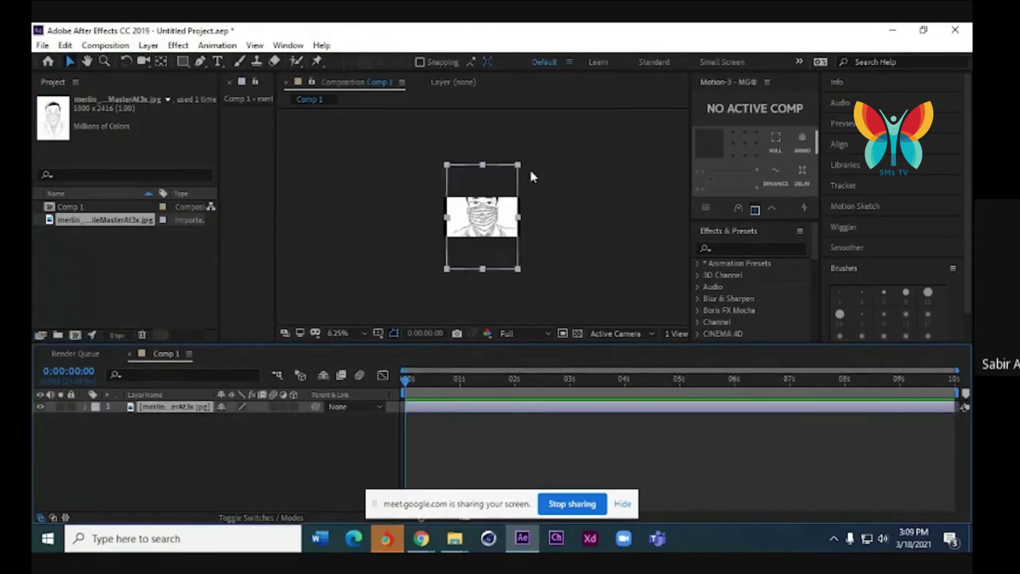
pyautogui.press('s')
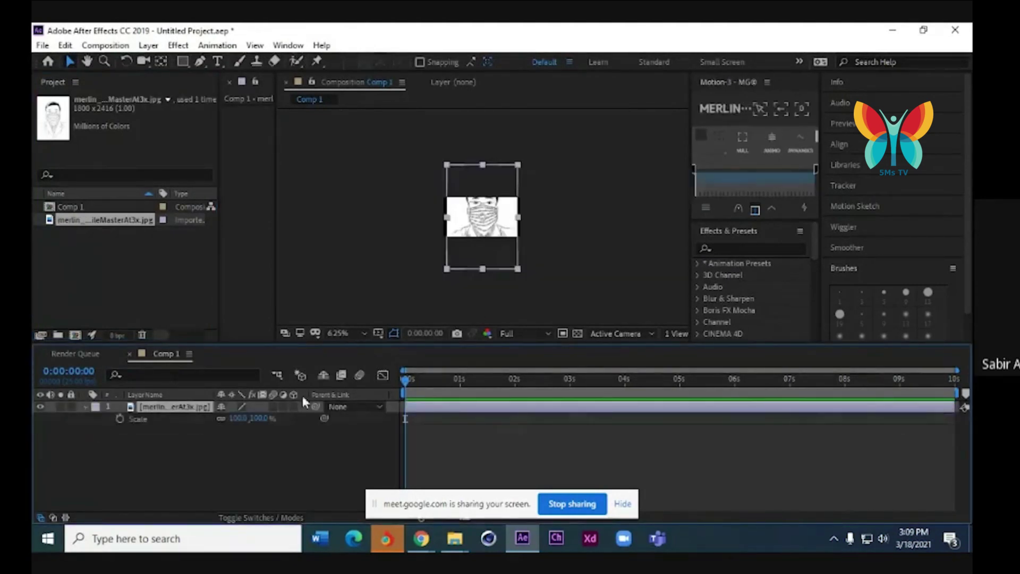
pyautogui.moveTo(265, 423); pyautogui.dragTo(219, 420)
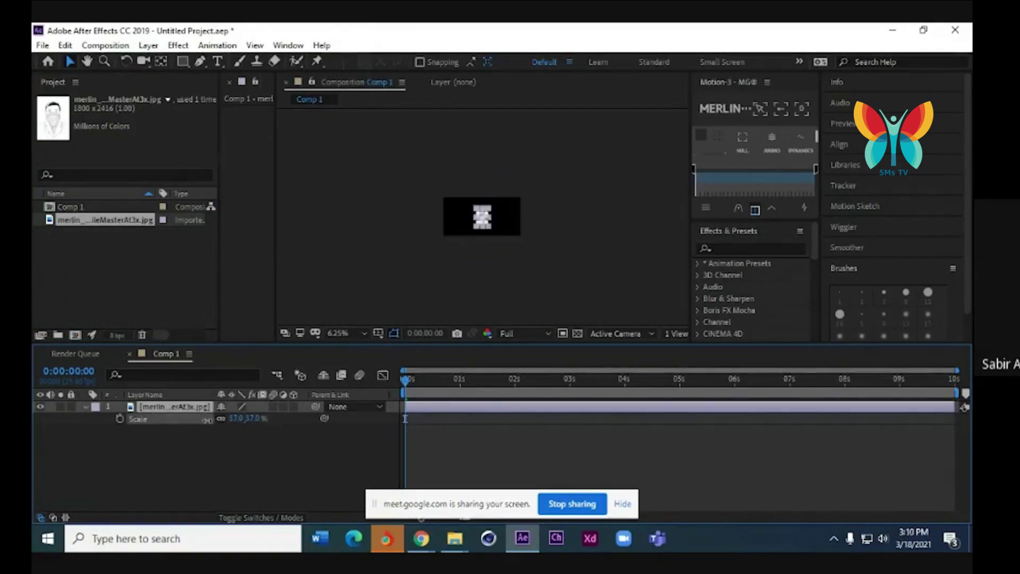
pyautogui.press('.')
pyautogui.press('.')
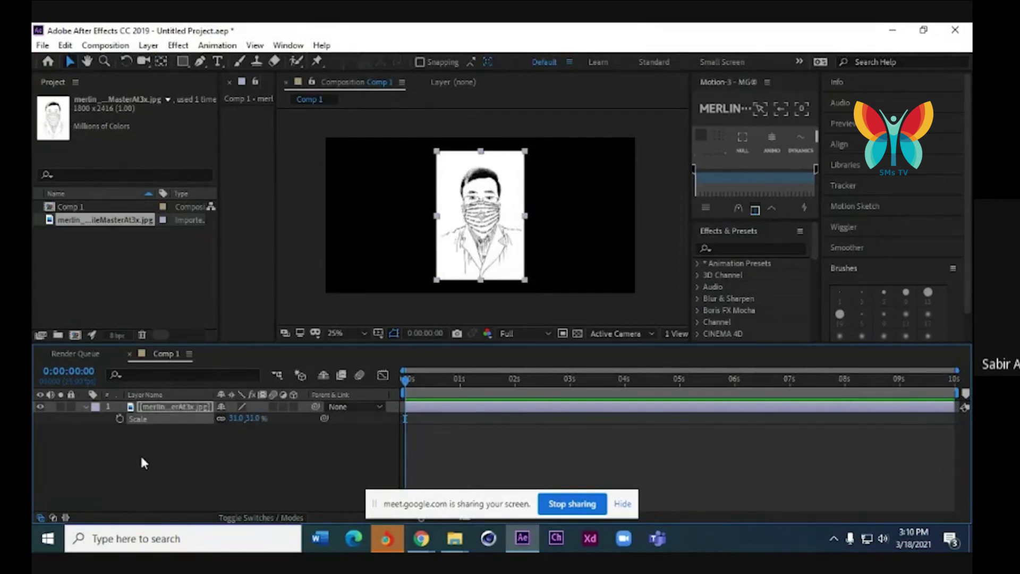
pyautogui.hotkey('ctrl', 'y')
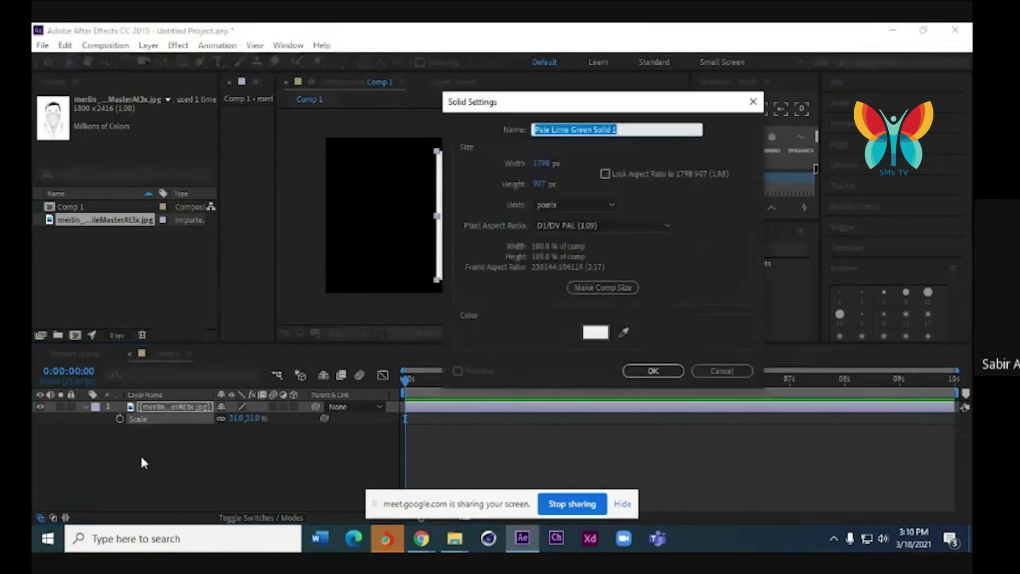
# Create a white solid sampled from the sketch, place it below the sketch layer, and hide it
pyautogui.moveTo(618, 107); pyautogui.dragTo(706, 125)
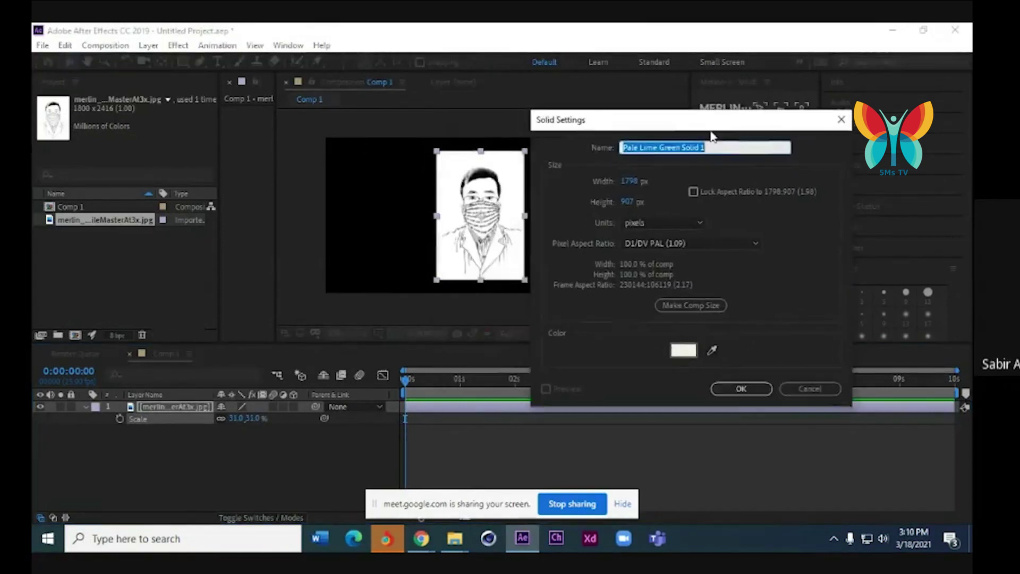
pyautogui.click(838, 121)
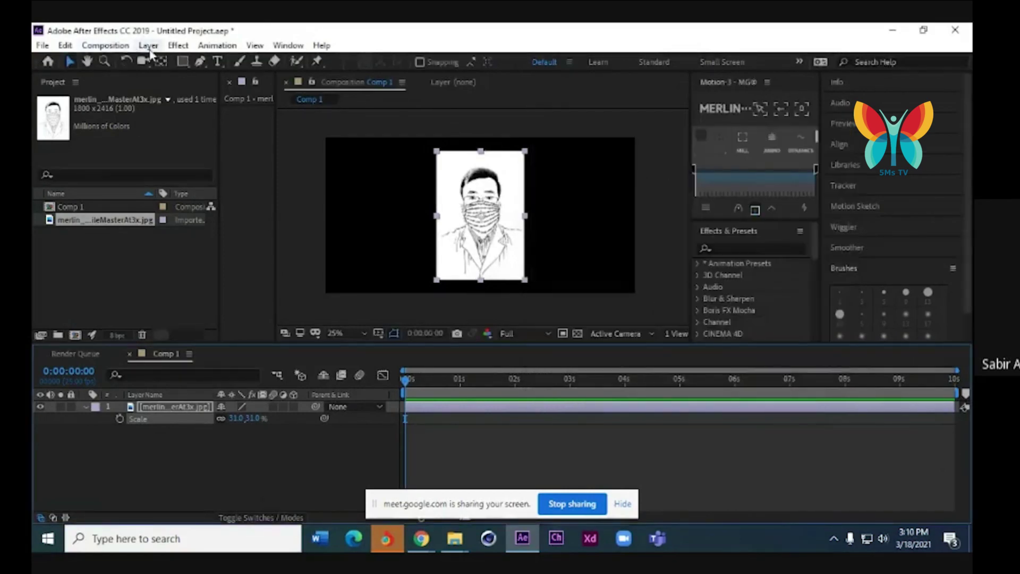
pyautogui.click(151, 47)
pyautogui.moveTo(240, 61)
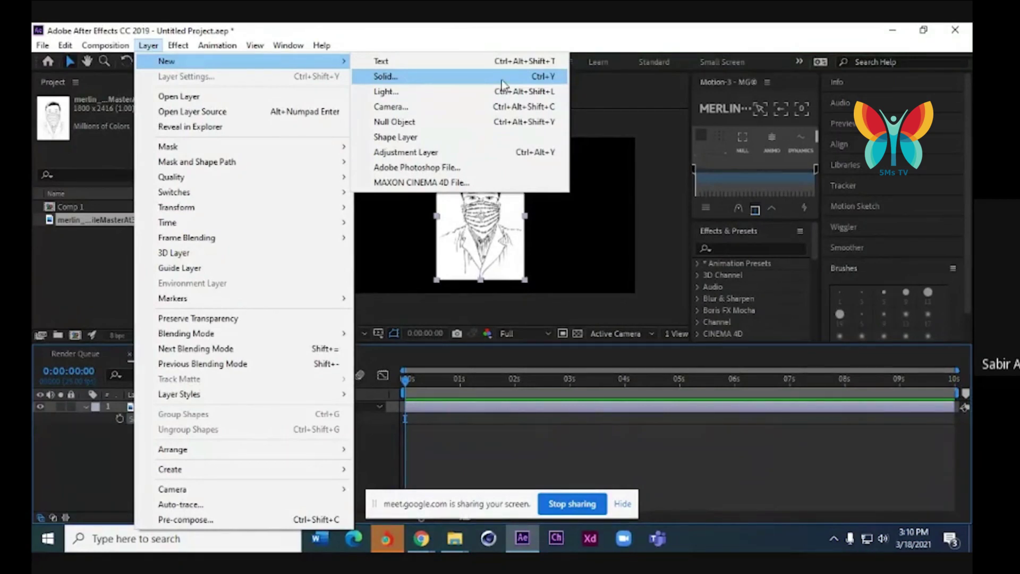
pyautogui.click(502, 79)
pyautogui.click(712, 349)
pyautogui.click(528, 208)
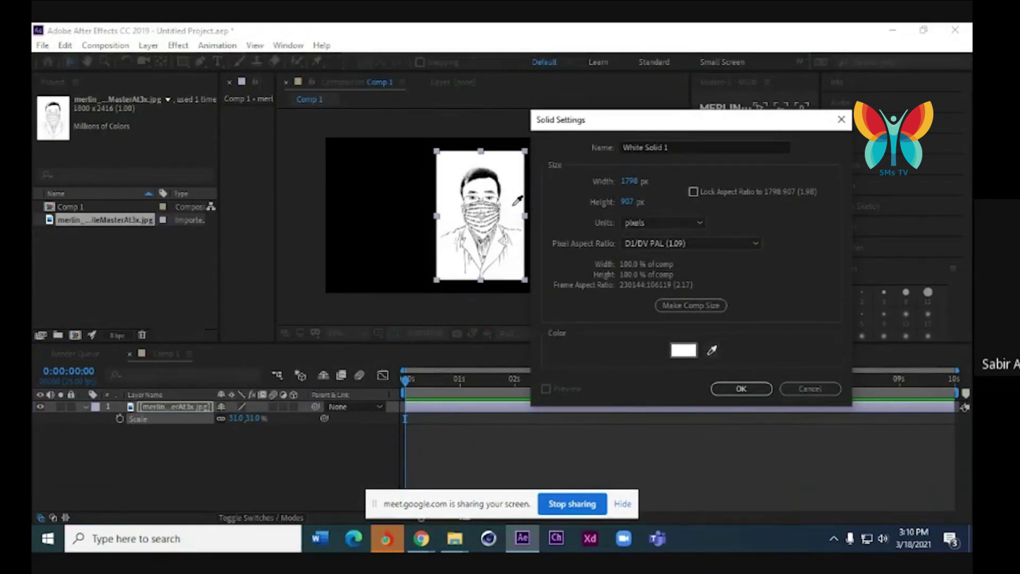
pyautogui.click(742, 388)
pyautogui.moveTo(181, 420); pyautogui.dragTo(194, 410)
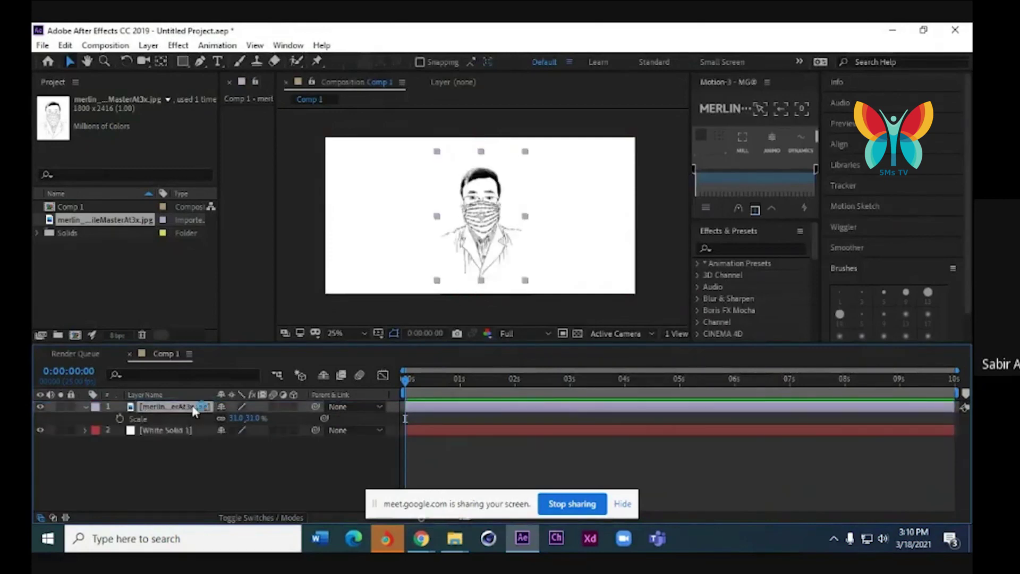
pyautogui.click(41, 431)
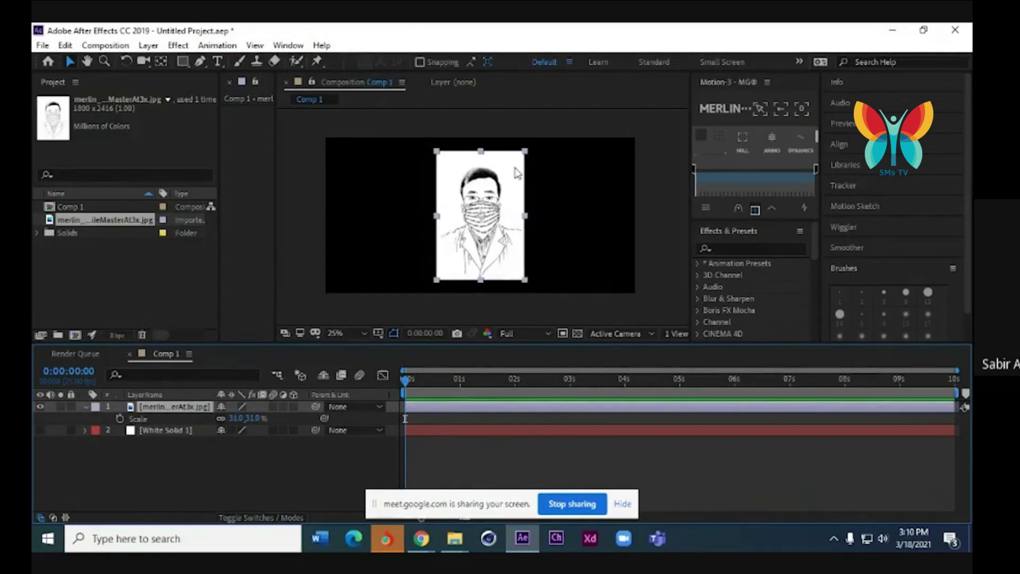
# Draw a closed Pen-tool mask around the masked figure and adjust its top vertex
pyautogui.click(200, 61)
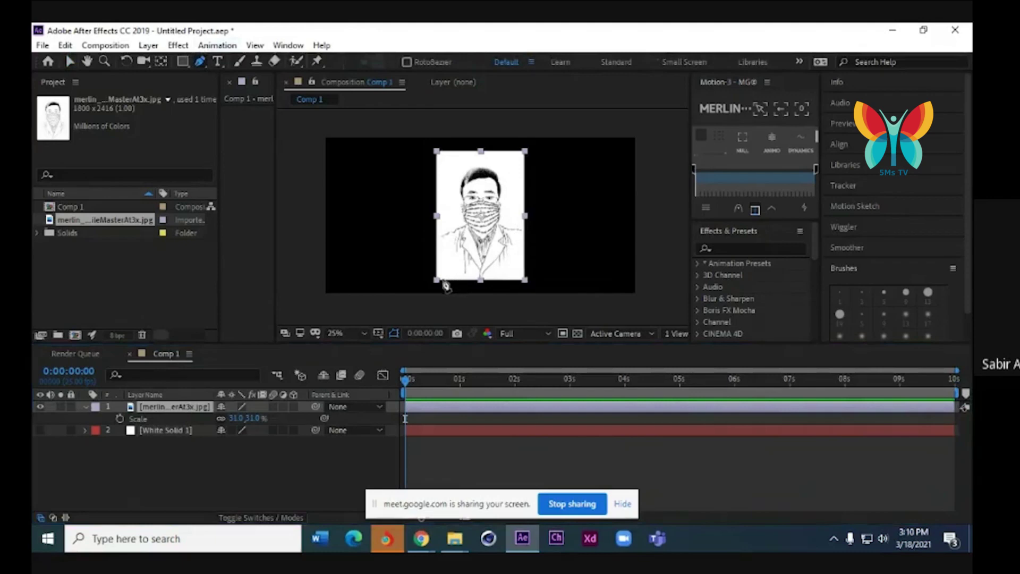
pyautogui.moveTo(439, 277); pyautogui.dragTo(458, 162)
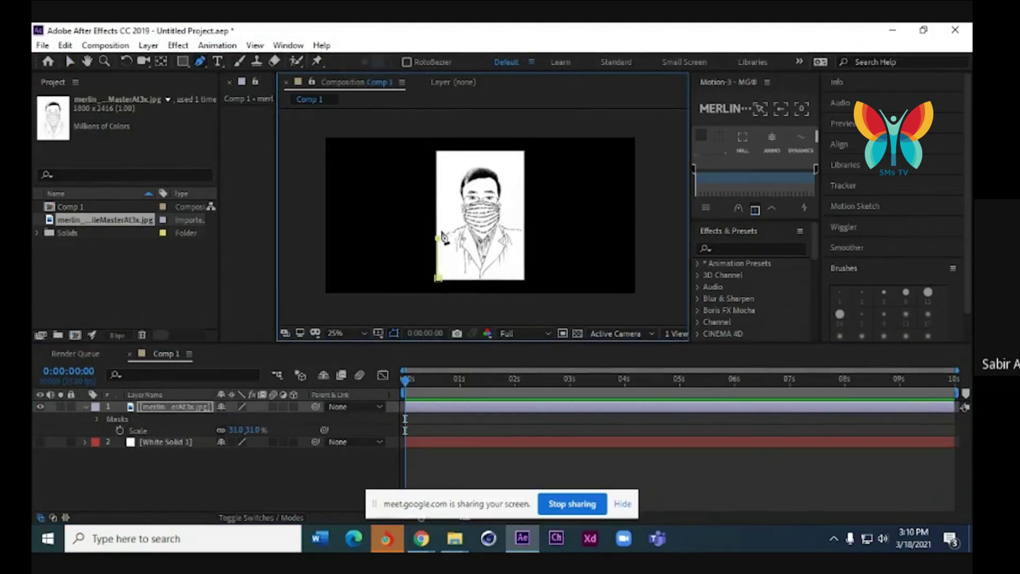
pyautogui.click(457, 156)
pyautogui.click(506, 164)
pyautogui.click(519, 211)
pyautogui.click(523, 278)
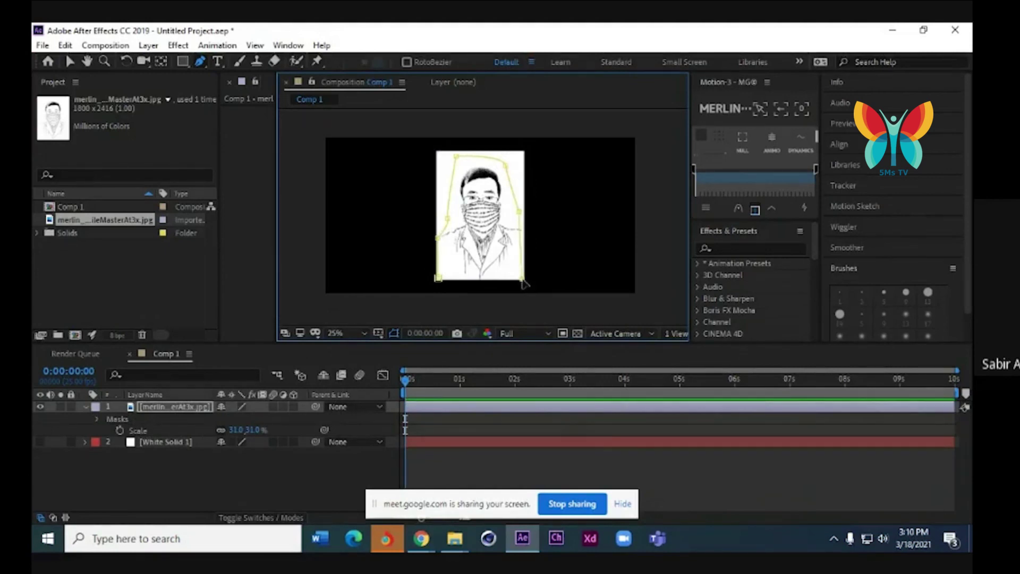
pyautogui.click(439, 280)
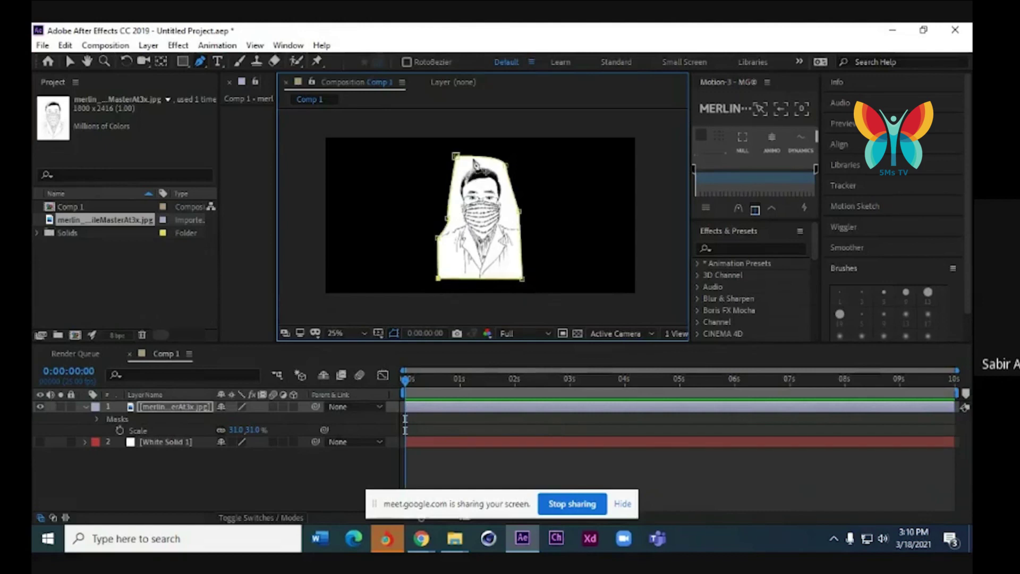
pyautogui.moveTo(456, 158); pyautogui.dragTo(460, 166)
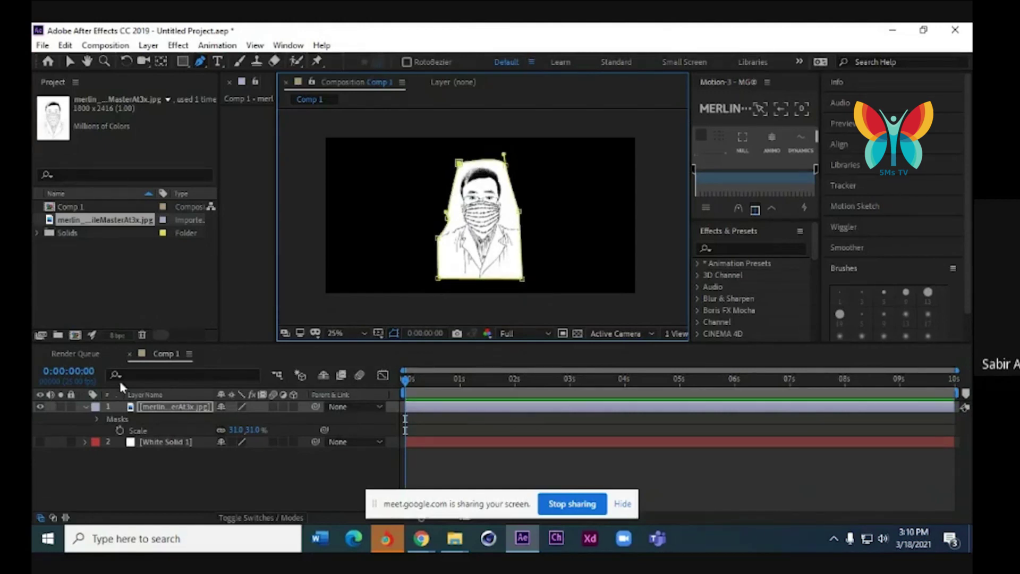
# Briefly preview the white background, then deselect the sketch layer and dismiss the sharing notice
pyautogui.click(41, 442)
pyautogui.click(41, 443)
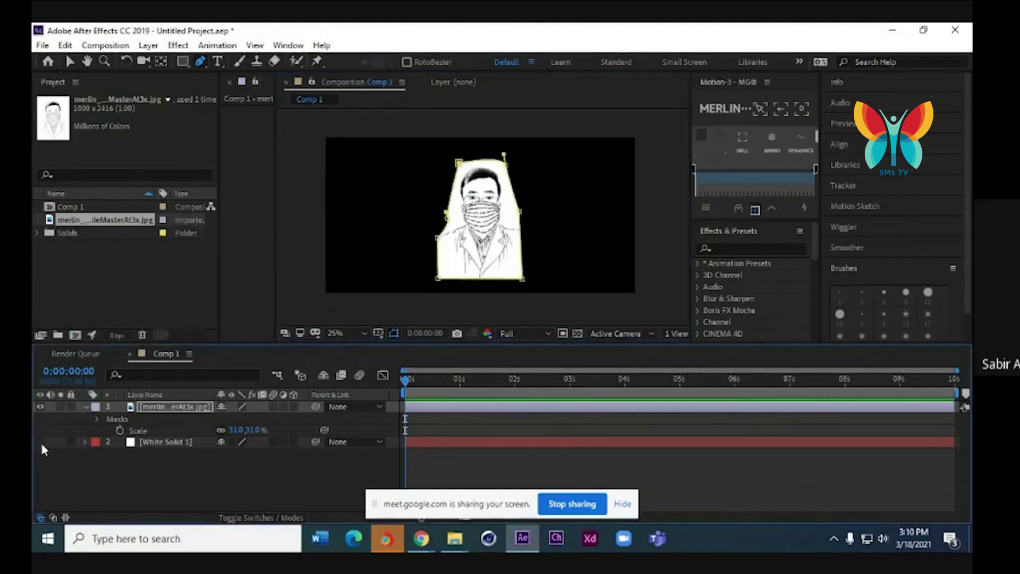
pyautogui.click(46, 439)
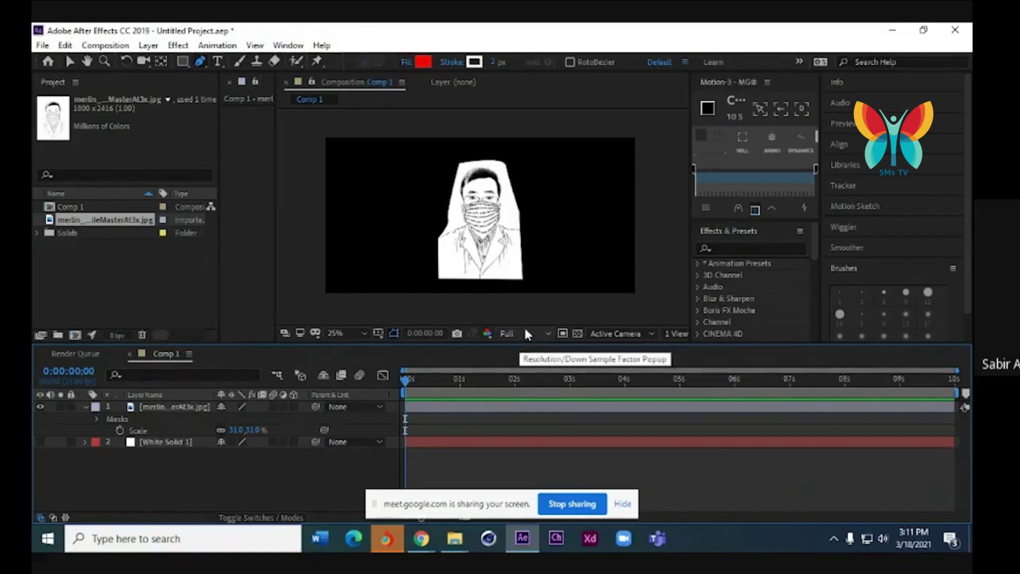
pyautogui.click(624, 503)
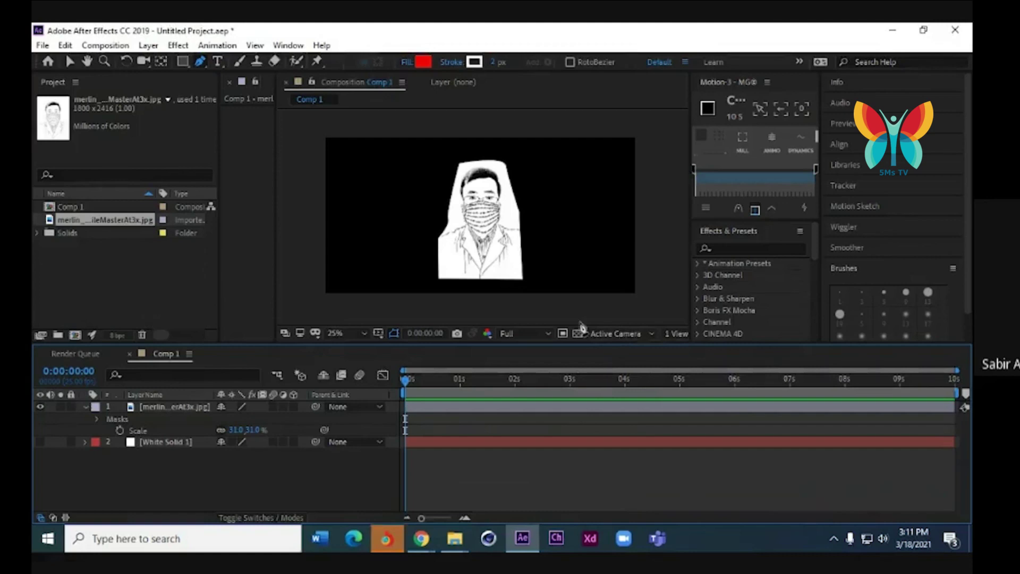
pyautogui.scroll(2, 569, 320)
pyautogui.scroll(-1, 571, 318)
pyautogui.scroll(-1, 572, 313)
pyautogui.scroll(2, 571, 314)
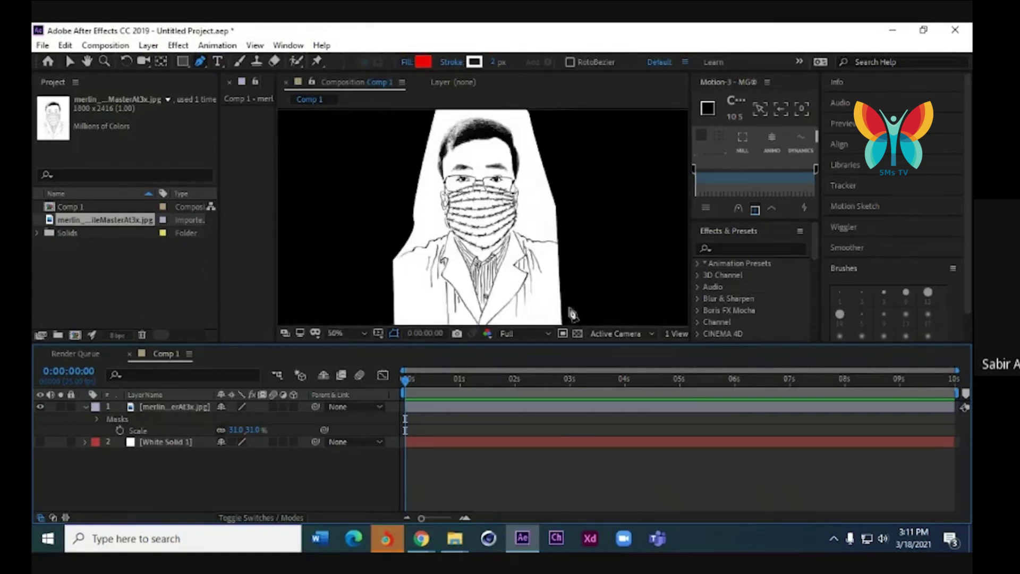
pyautogui.scroll(-2, 571, 314)
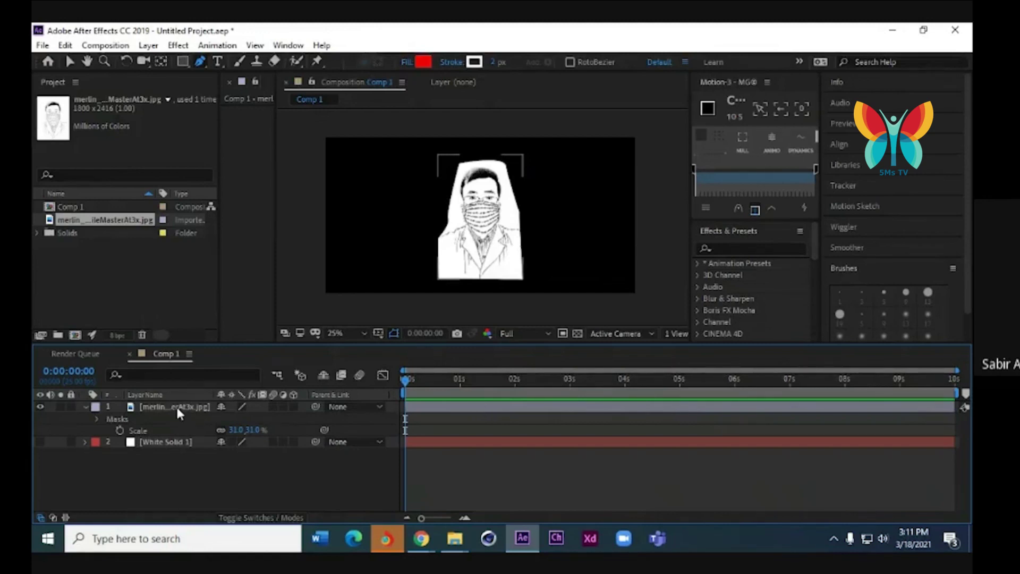
# Select the Brush tool and open the sketch layer in its own Layer viewer at 12.5%
pyautogui.click(239, 61)
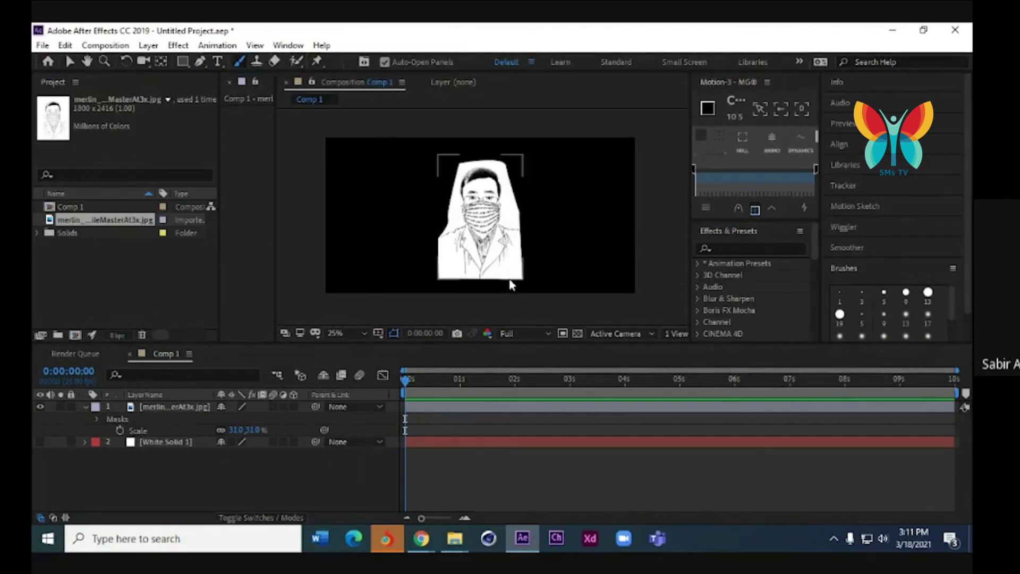
pyautogui.doubleClick(506, 411)
pyautogui.press('.')
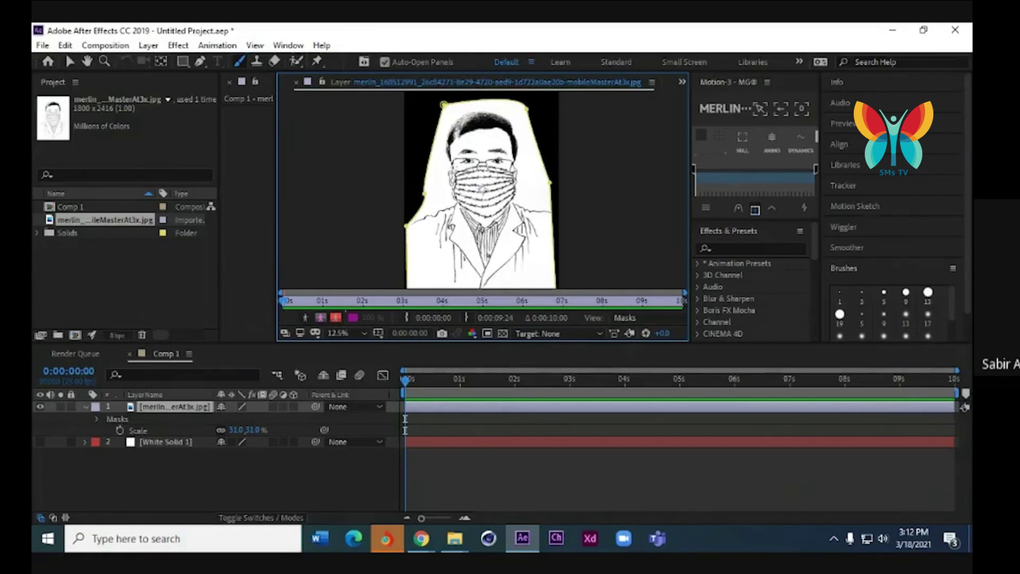
# Set the paint brush diameter to 64 px in the Brushes panel
pyautogui.click(840, 314)
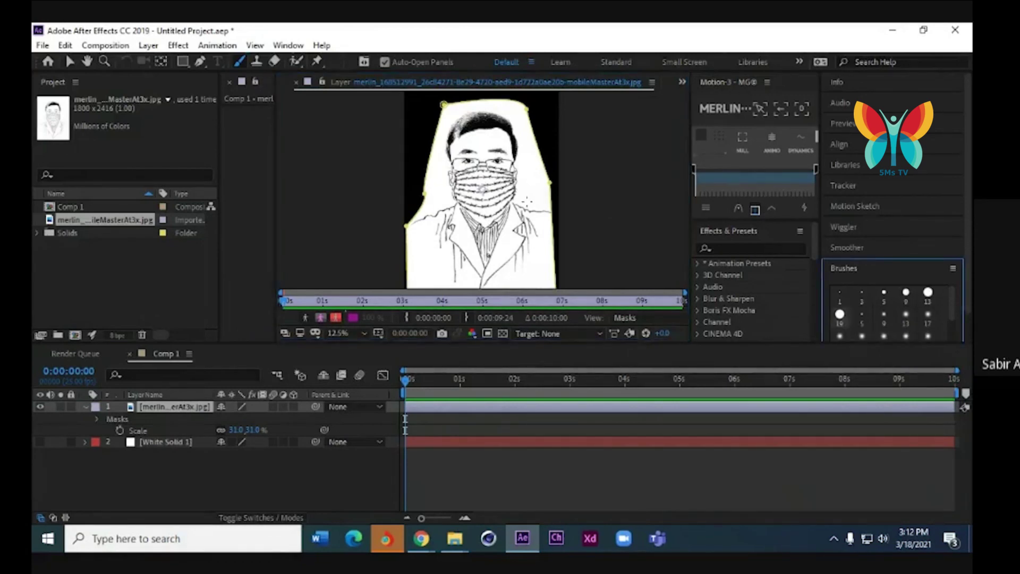
pyautogui.scroll(-2, 839, 273)
pyautogui.scroll(-1, 863, 291)
pyautogui.scroll(1, 864, 293)
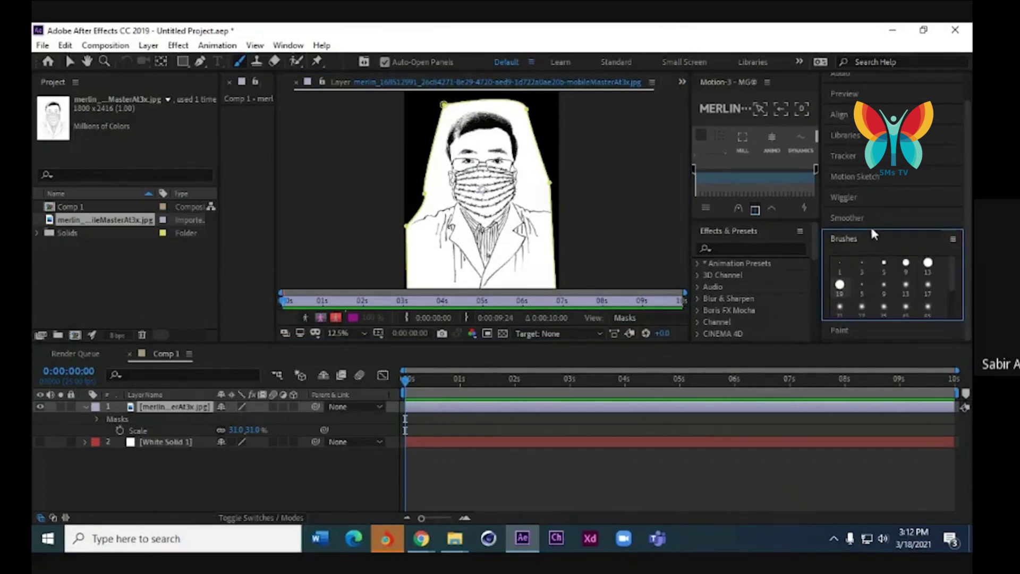
pyautogui.moveTo(893, 322); pyautogui.dragTo(902, 380)
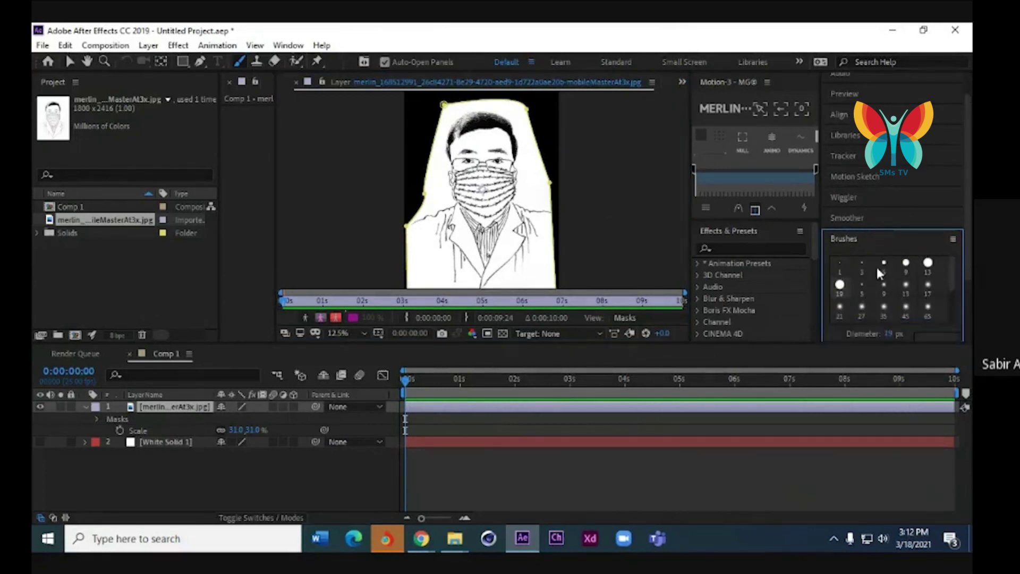
pyautogui.moveTo(887, 335); pyautogui.dragTo(903, 335)
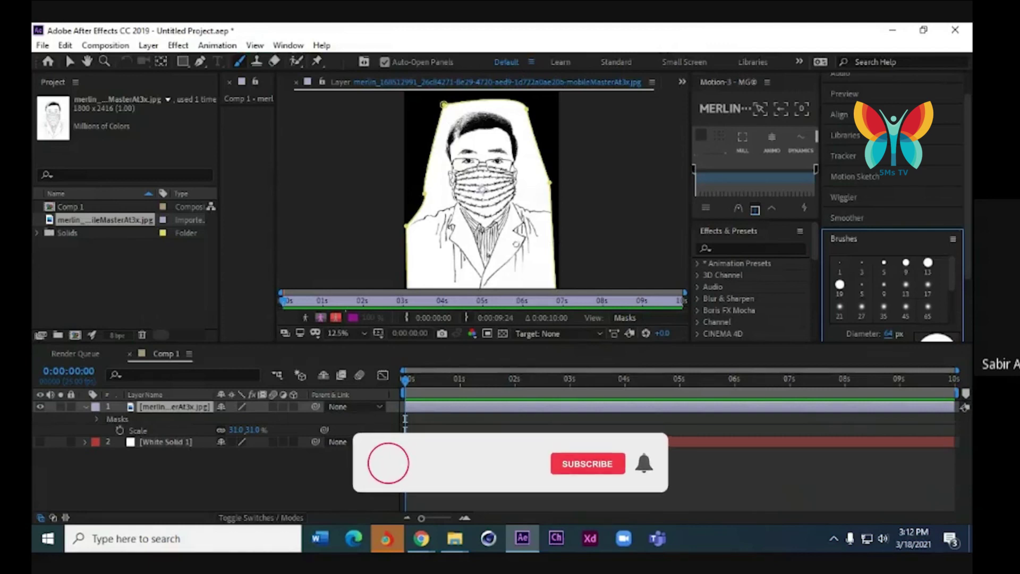
pyautogui.moveTo(515, 225); pyautogui.dragTo(485, 285)
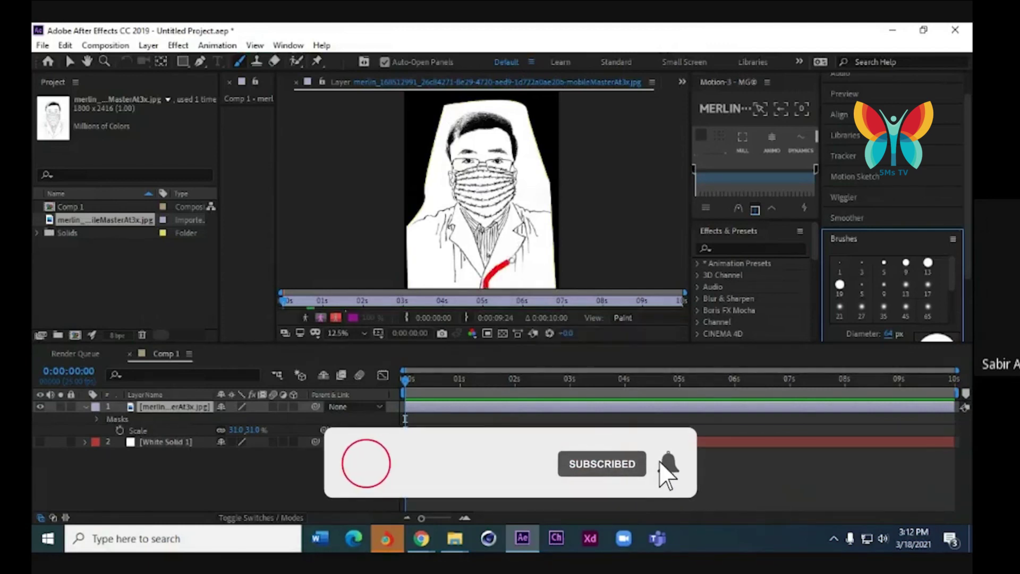
pyautogui.moveTo(513, 231)
pyautogui.mouseDown()
pyautogui.moveTo(547, 213)
pyautogui.moveTo(444, 215)
pyautogui.moveTo(481, 263)
pyautogui.mouseUp()
pyautogui.moveTo(462, 173); pyautogui.dragTo(502, 175)
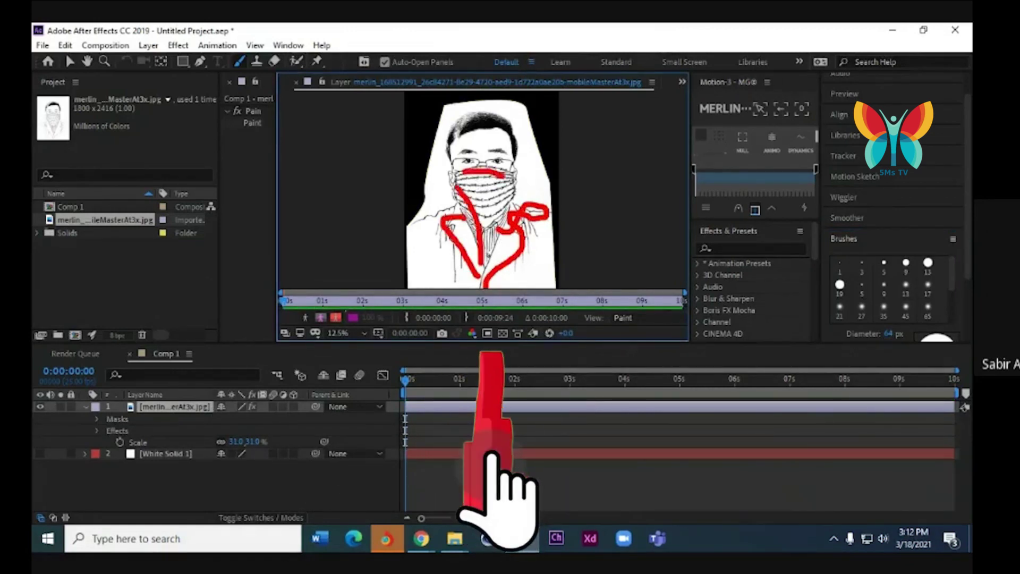
pyautogui.click(97, 430)
pyautogui.click(109, 442)
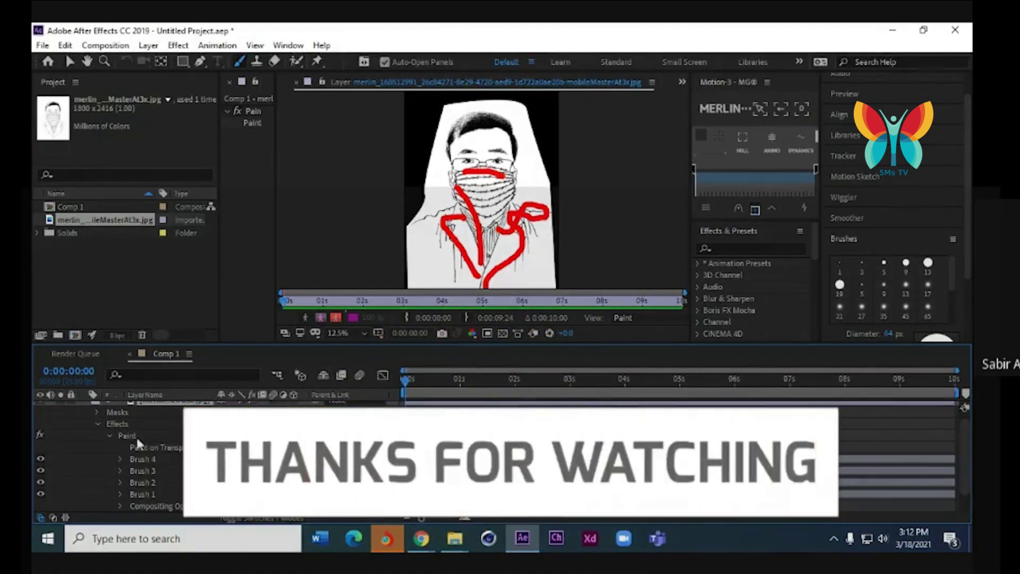
pyautogui.click(125, 423)
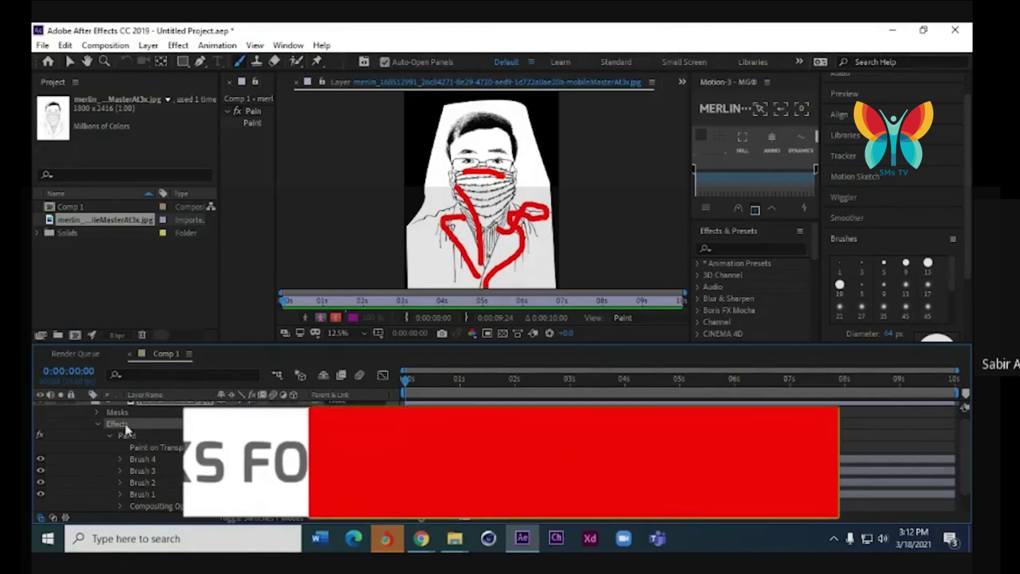
pyautogui.press('Delete')
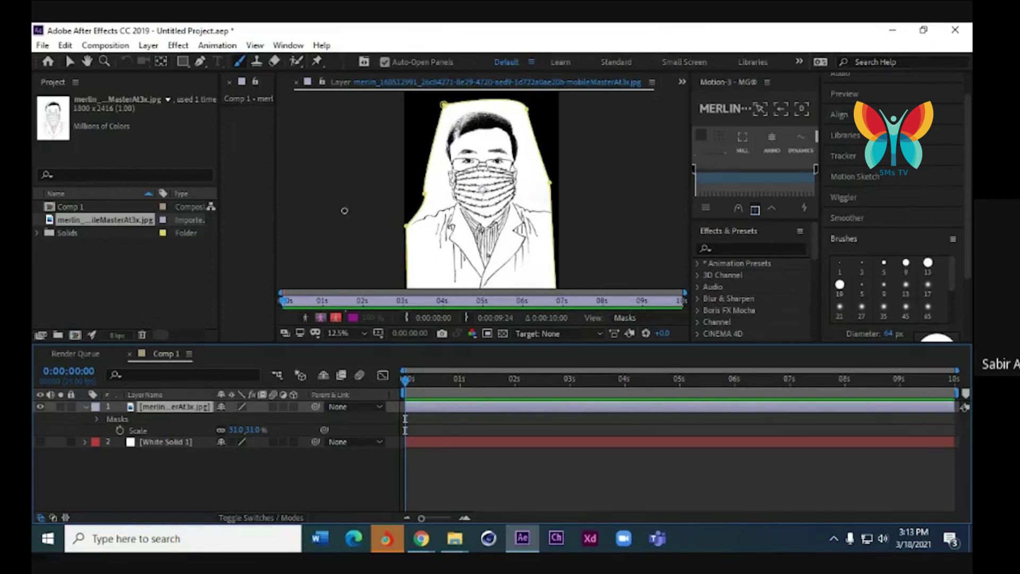
# Paint thick red strokes over the figure's hair, face and shirt in the Layer viewer
pyautogui.click(484, 286)
pyautogui.moveTo(485, 285)
pyautogui.mouseDown()
pyautogui.moveTo(512, 269)
pyautogui.moveTo(525, 215)
pyautogui.moveTo(547, 212)
pyautogui.moveTo(513, 217)
pyautogui.moveTo(514, 157)
pyautogui.moveTo(494, 115)
pyautogui.moveTo(446, 155)
pyautogui.mouseUp()
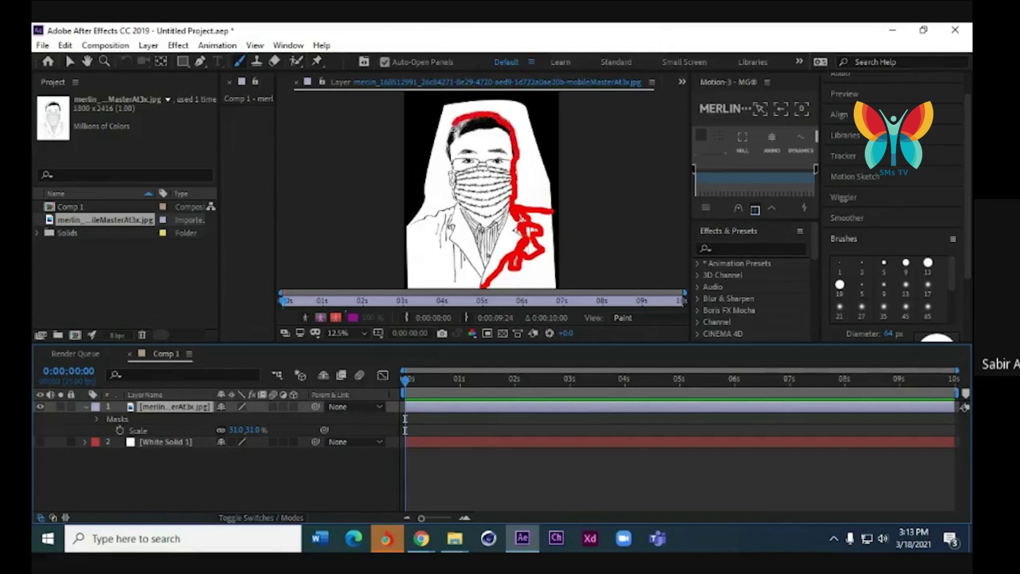
pyautogui.moveTo(497, 128); pyautogui.dragTo(496, 121)
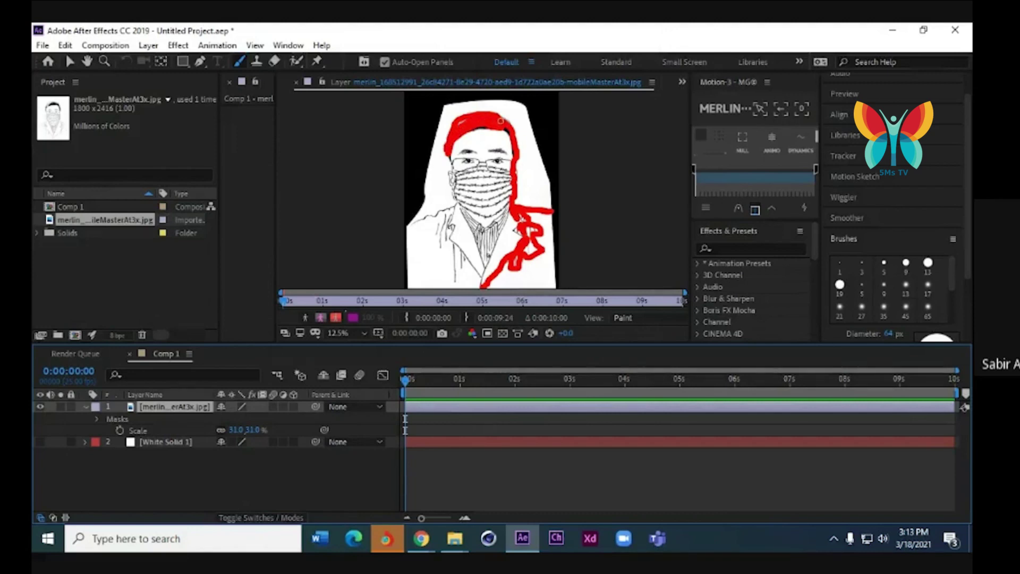
pyautogui.moveTo(503, 121)
pyautogui.mouseDown()
pyautogui.moveTo(449, 160)
pyautogui.moveTo(509, 150)
pyautogui.moveTo(488, 166)
pyautogui.moveTo(456, 161)
pyautogui.moveTo(487, 170)
pyautogui.moveTo(458, 179)
pyautogui.moveTo(456, 194)
pyautogui.moveTo(504, 207)
pyautogui.moveTo(452, 178)
pyautogui.moveTo(423, 224)
pyautogui.moveTo(451, 210)
pyautogui.moveTo(487, 268)
pyautogui.moveTo(484, 284)
pyautogui.moveTo(497, 229)
pyautogui.moveTo(491, 250)
pyautogui.moveTo(473, 221)
pyautogui.mouseUp()
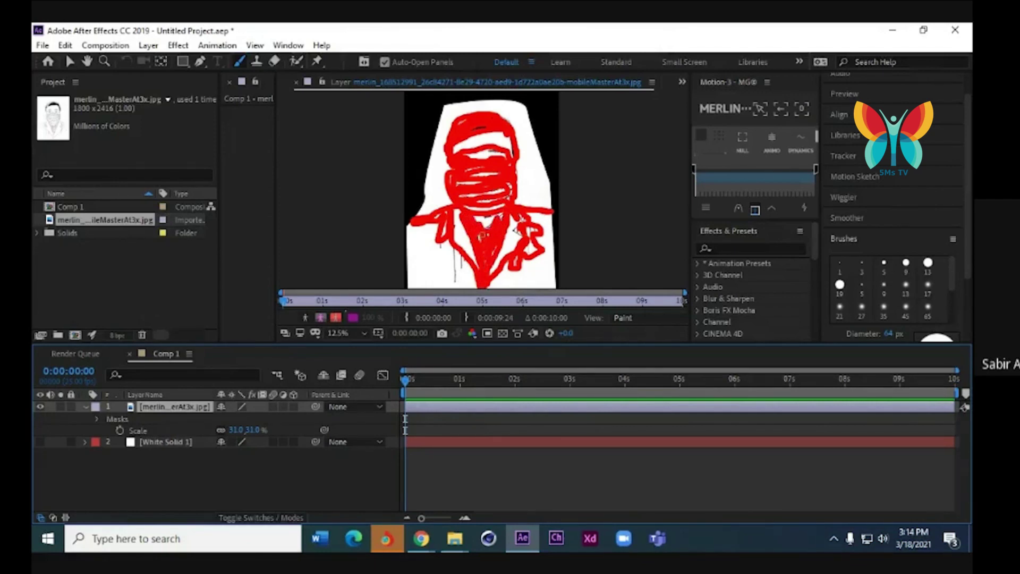
pyautogui.moveTo(481, 237); pyautogui.dragTo(532, 233)
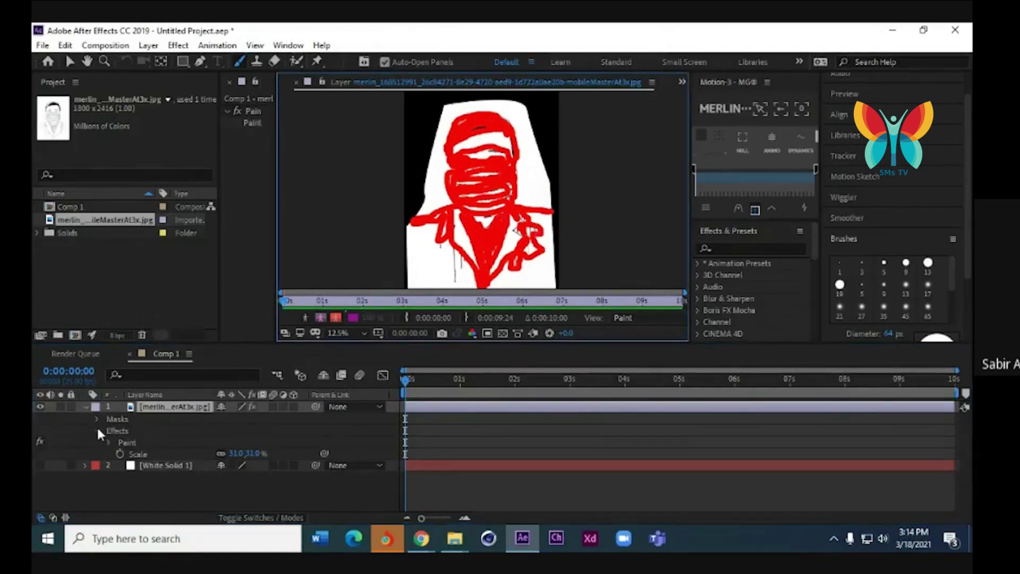
# Turn on Paint on Transparent in the sketch layer's Paint effect
pyautogui.click(85, 406)
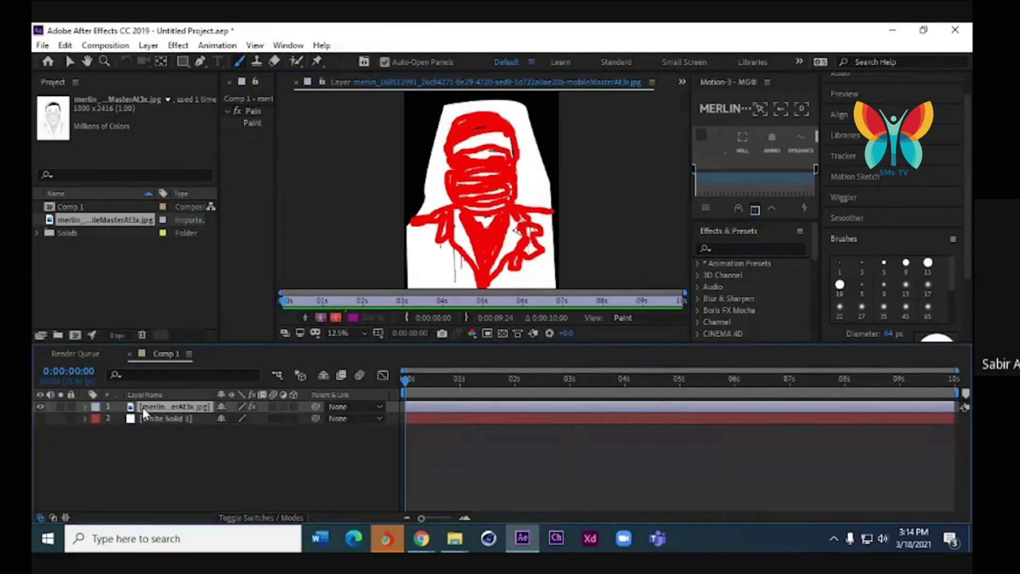
pyautogui.press('e')
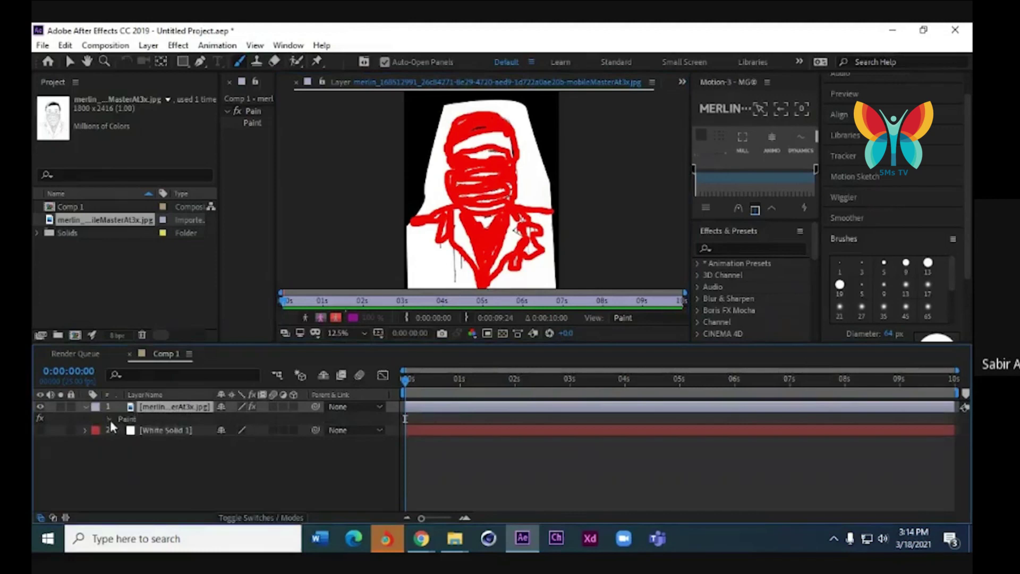
pyautogui.click(110, 420)
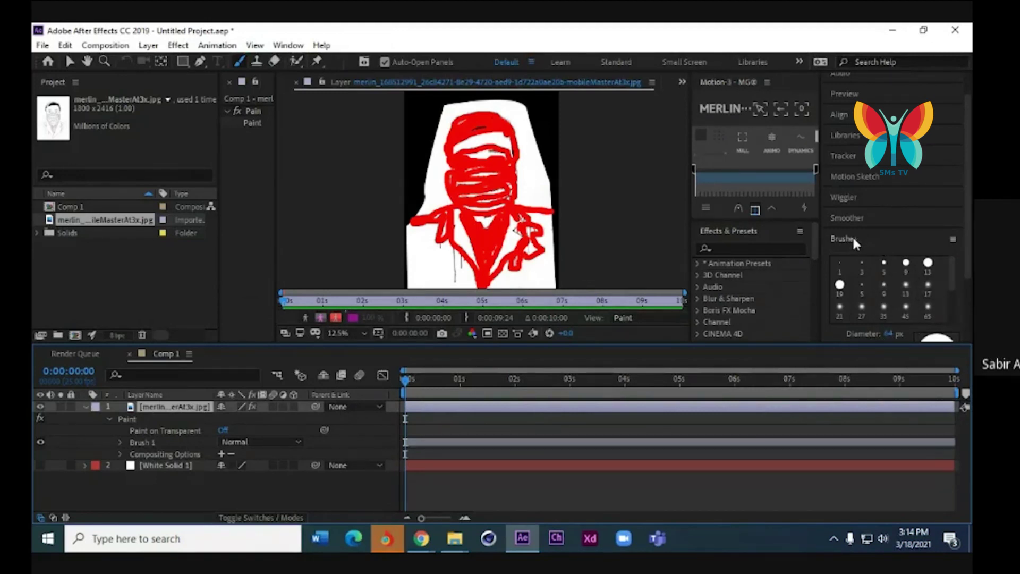
pyautogui.click(223, 430)
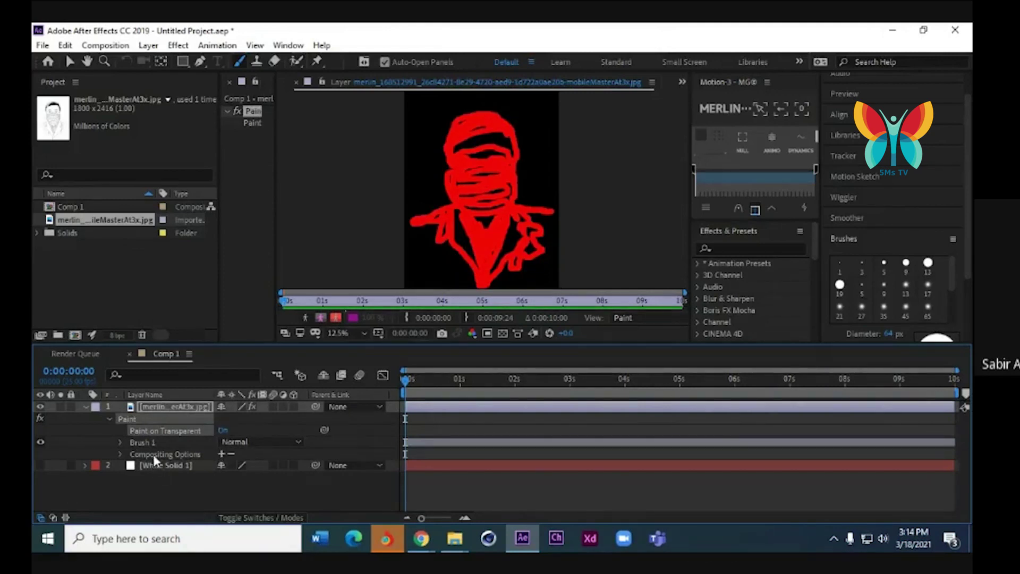
# Set the Brush 1 stroke colour to white with the eyedropper
pyautogui.click(119, 441)
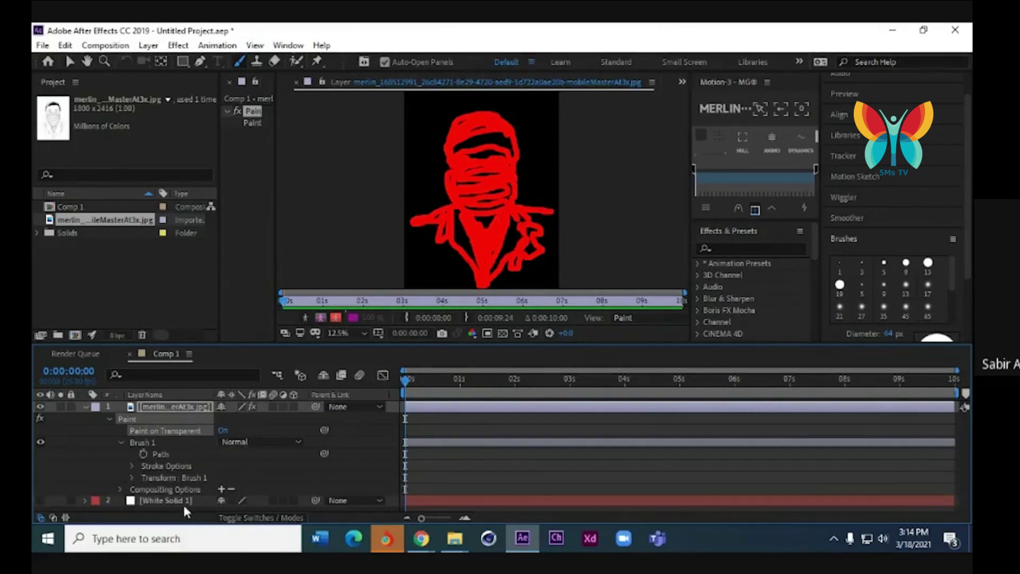
pyautogui.click(132, 466)
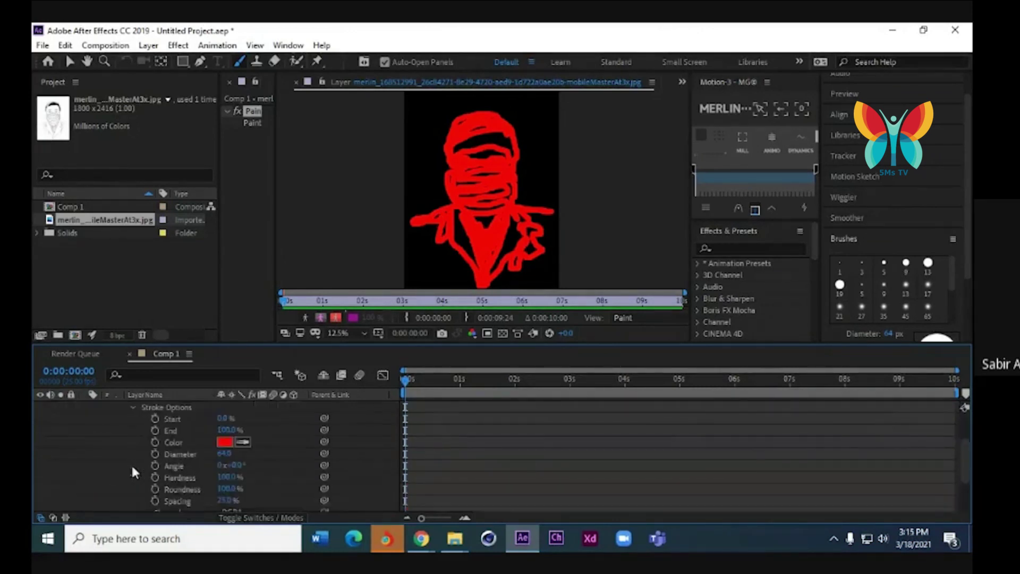
pyautogui.click(243, 443)
pyautogui.click(67, 110)
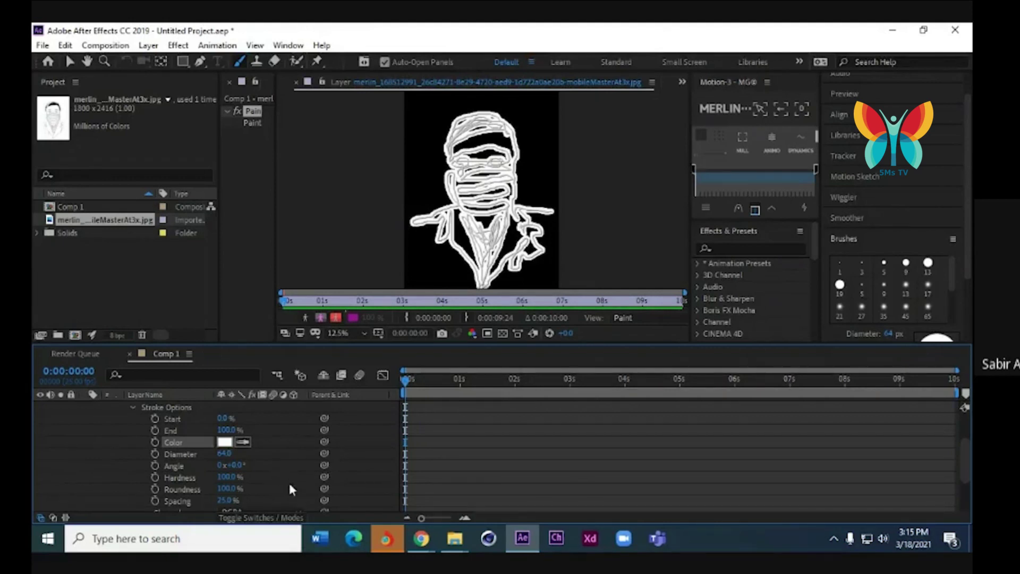
# Set the brush stroke's Channels option to Alpha
pyautogui.scroll(-1, 252, 488)
pyautogui.scroll(-1, 253, 488)
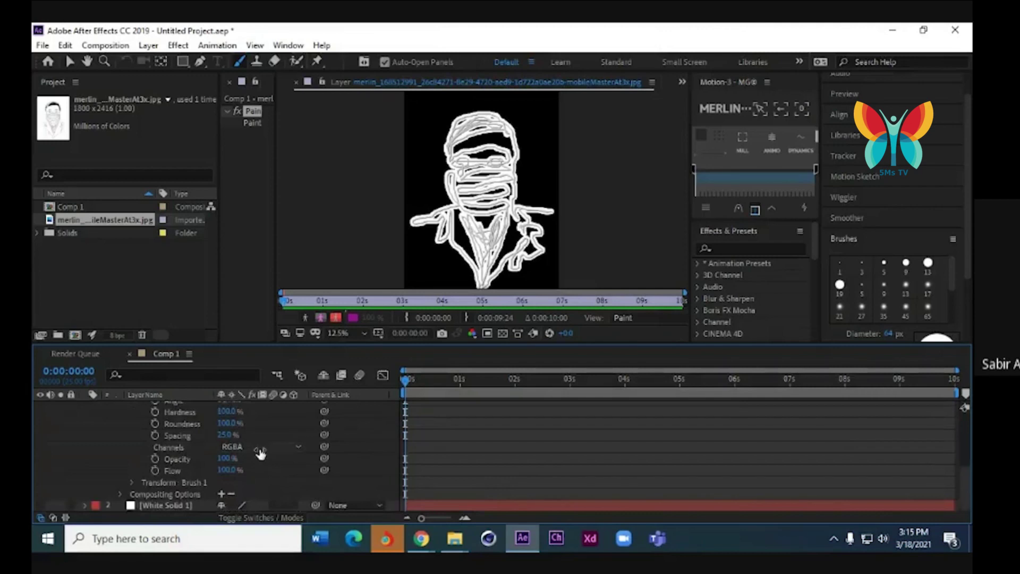
pyautogui.click(259, 447)
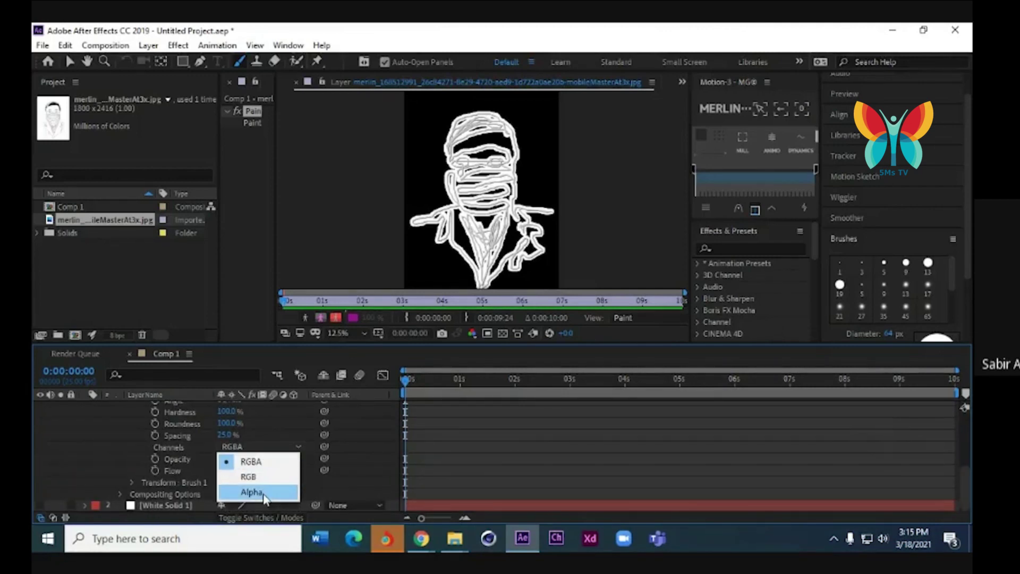
pyautogui.click(264, 494)
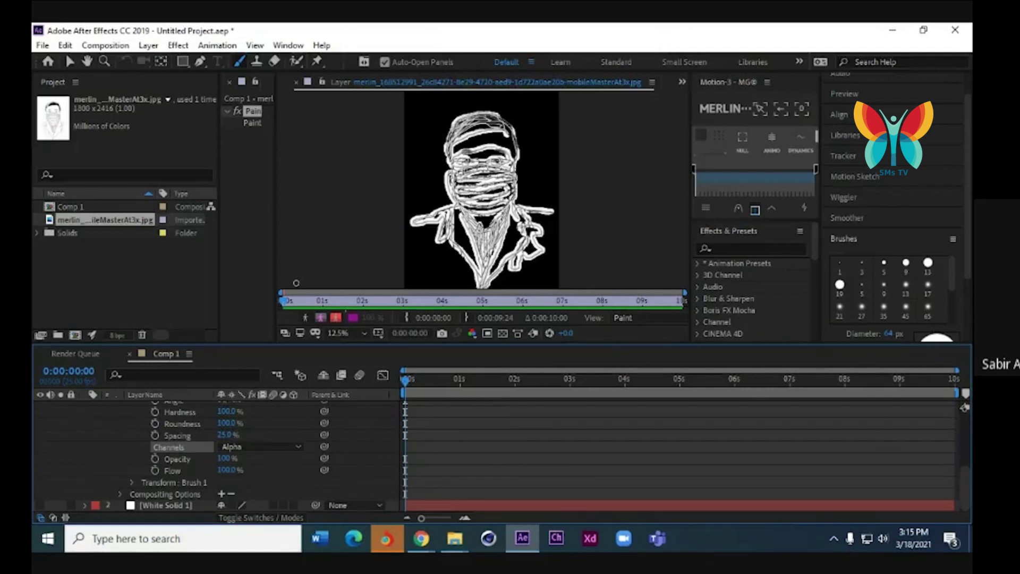
# Open Comp 1, turn on White Solid 1 behind the sketch, and scrub the timeline to check
pyautogui.doubleClick(64, 207)
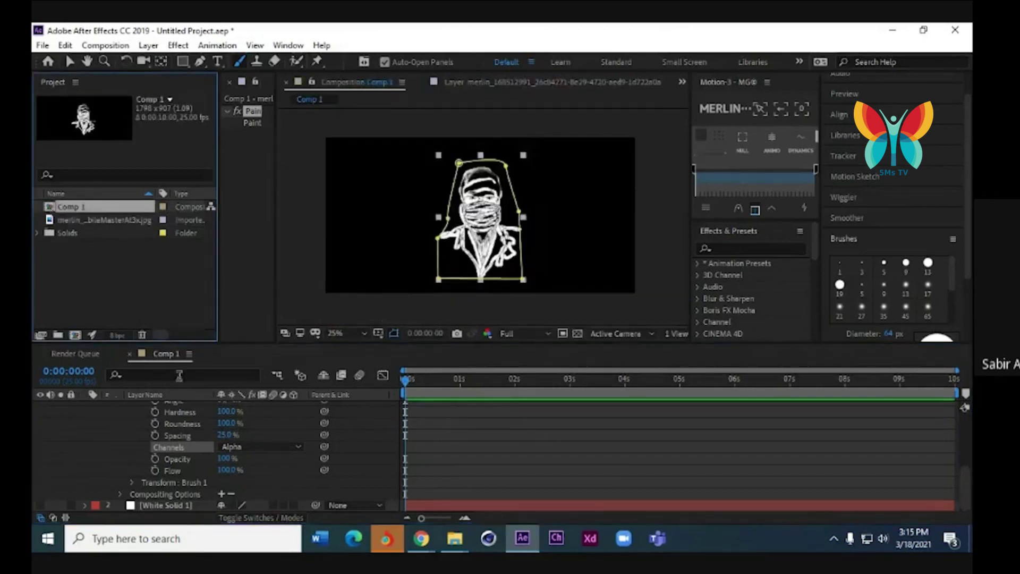
pyautogui.scroll(5, 130, 406)
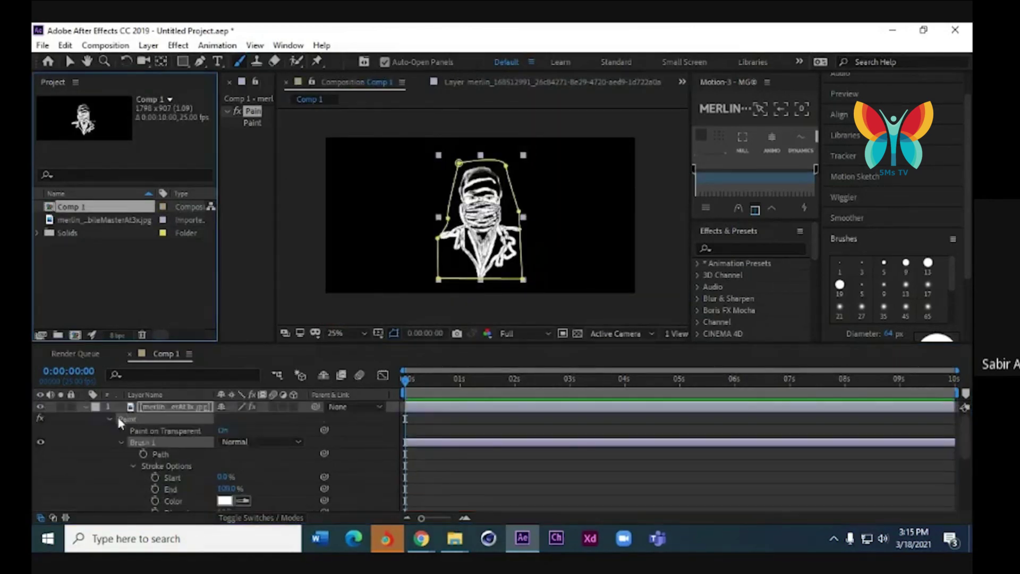
pyautogui.click(86, 407)
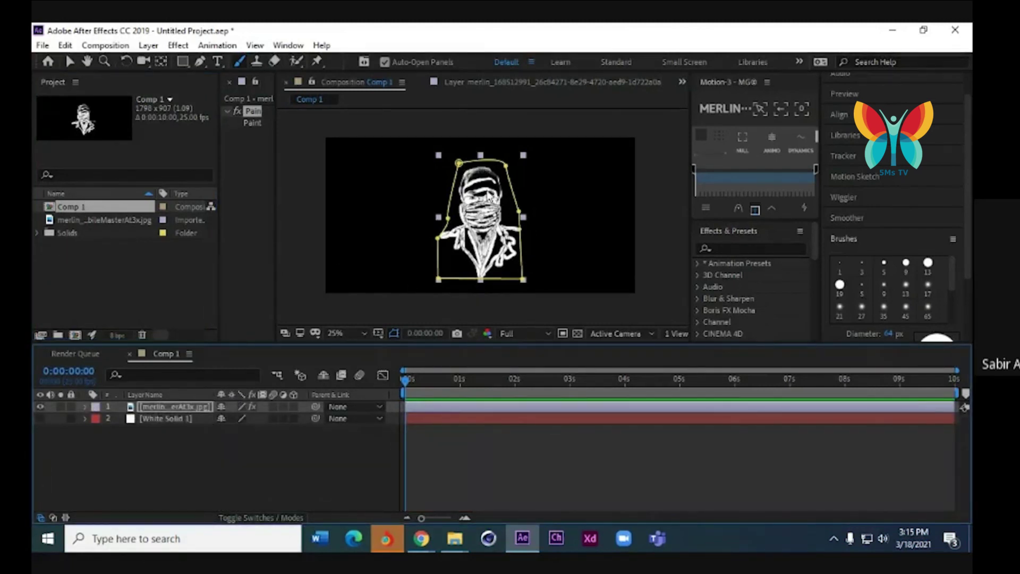
pyautogui.click(40, 419)
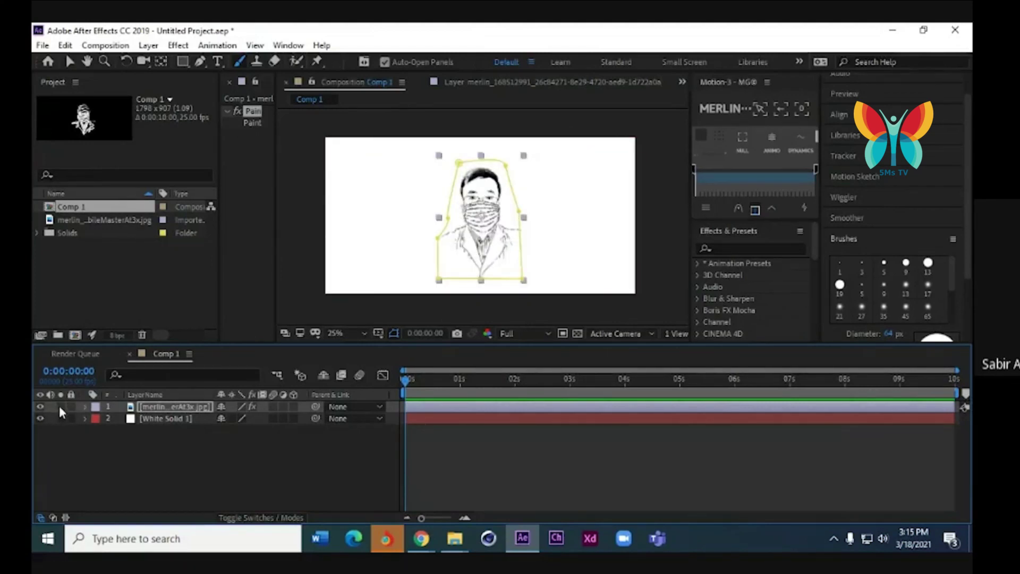
pyautogui.moveTo(407, 379); pyautogui.dragTo(660, 379)
pyautogui.moveTo(800, 423); pyautogui.dragTo(453, 451)
pyautogui.moveTo(453, 452)
pyautogui.mouseDown()
pyautogui.moveTo(779, 416)
pyautogui.moveTo(83, 418)
pyautogui.mouseUp()
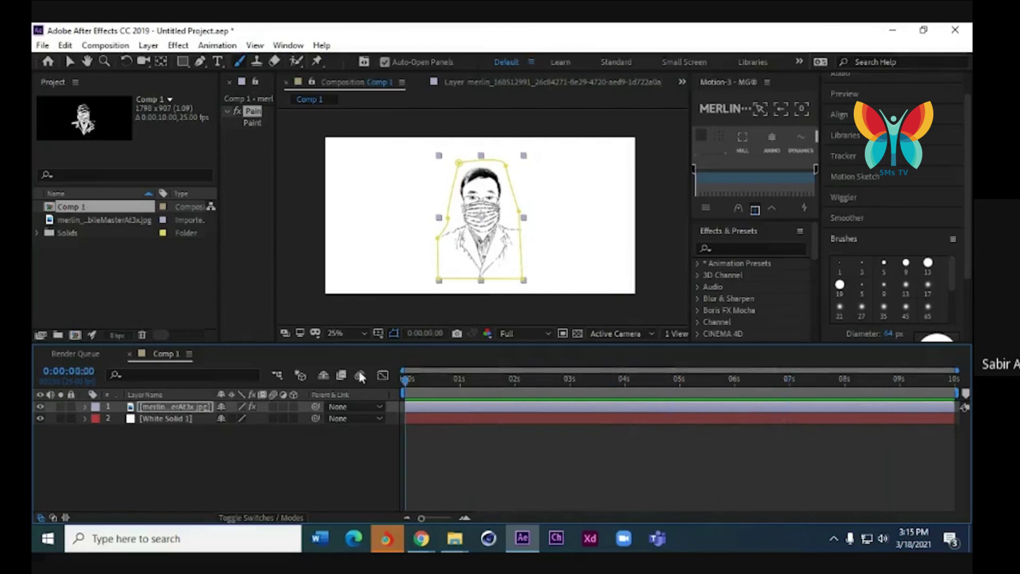
pyautogui.click(83, 407)
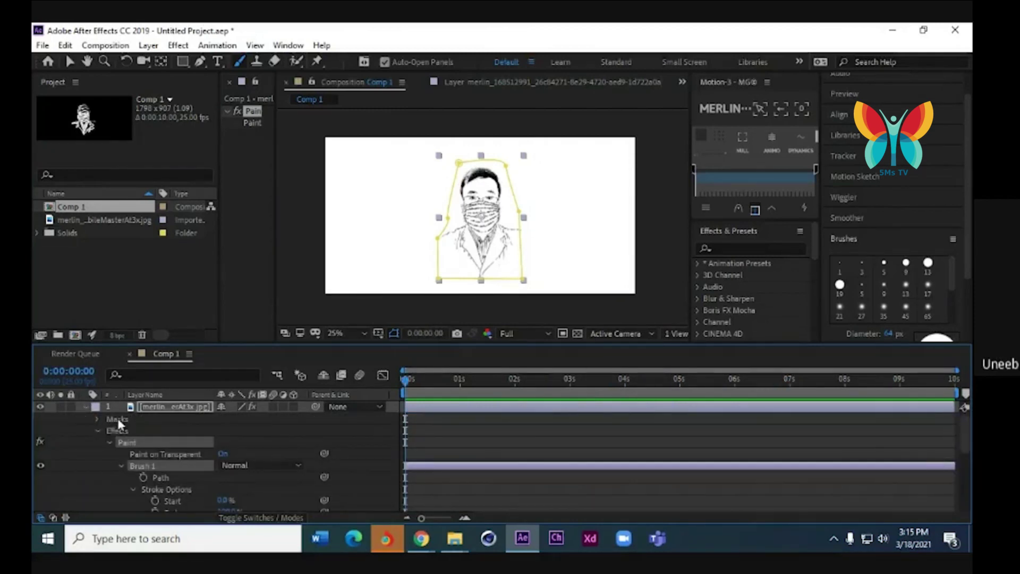
# Expand the image layer's Paint effect down to Brush 1's Stroke Options
pyautogui.press('e')
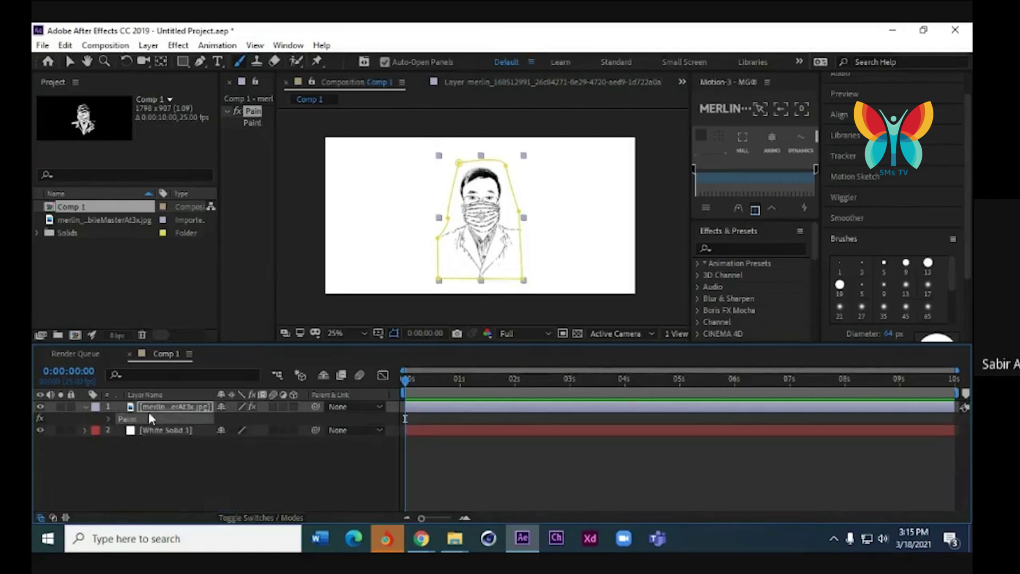
pyautogui.click(108, 417)
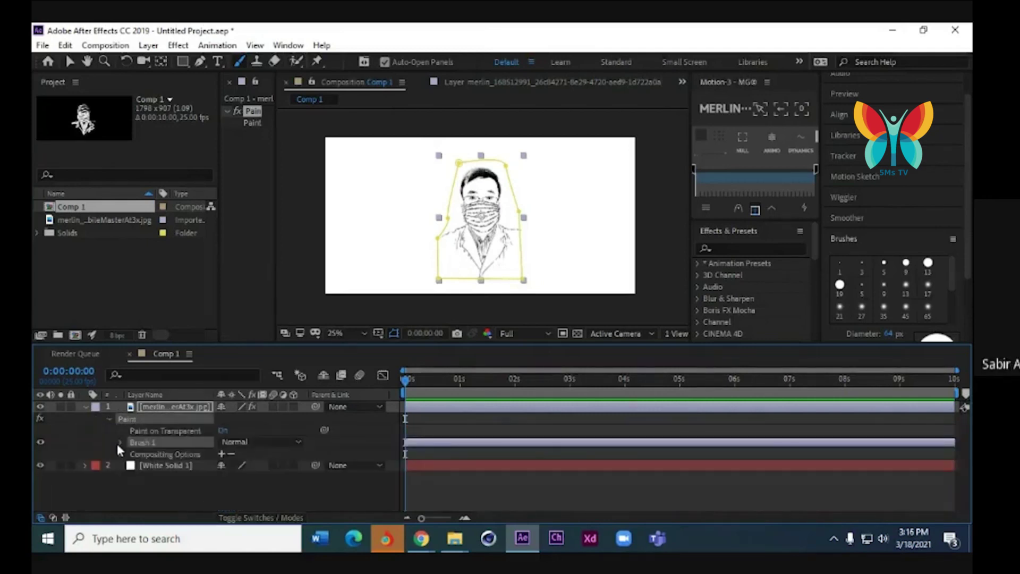
pyautogui.click(119, 442)
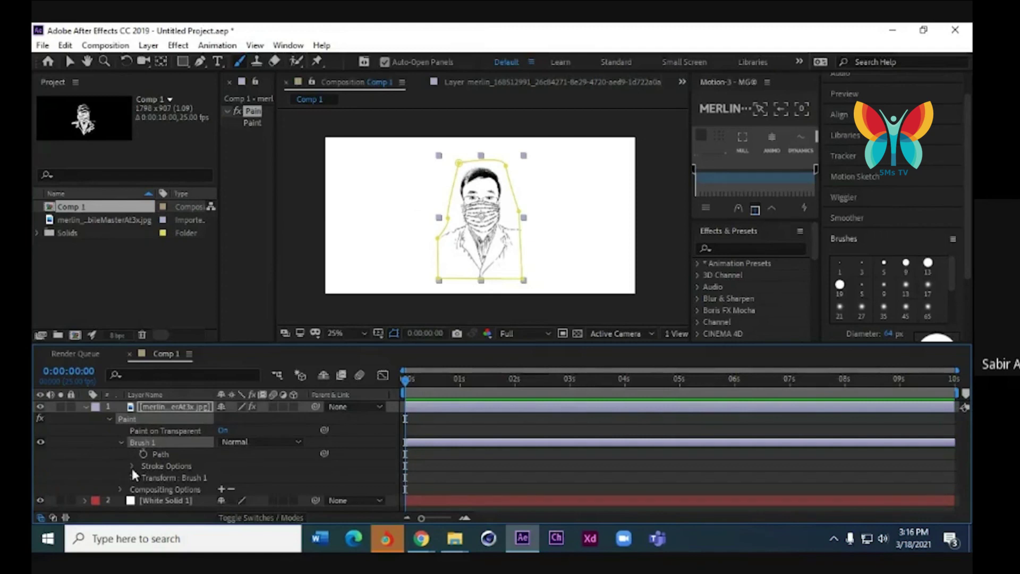
pyautogui.click(131, 465)
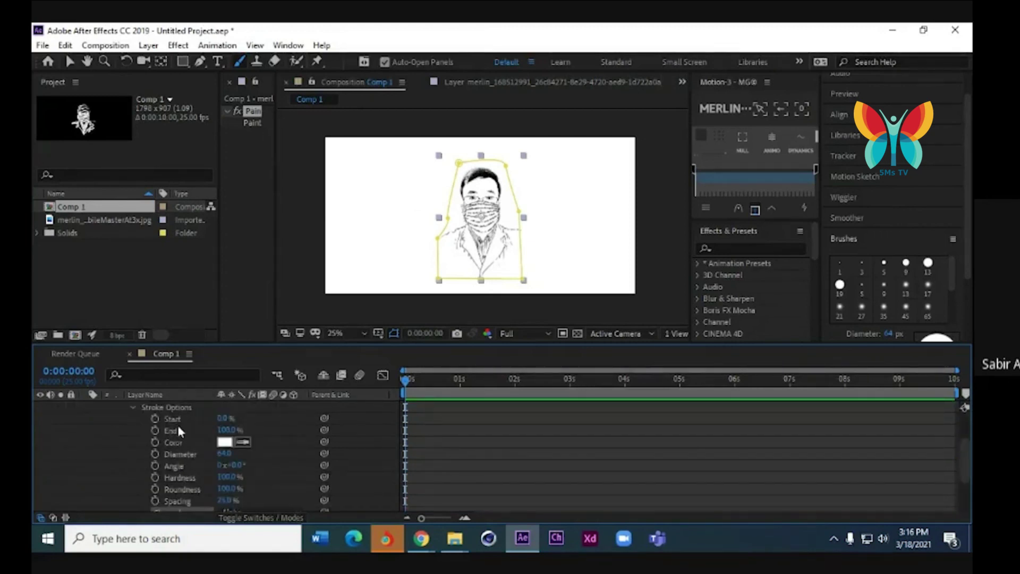
# Keyframe the stroke End at 0% at the start and 100% at four seconds
pyautogui.click(155, 429)
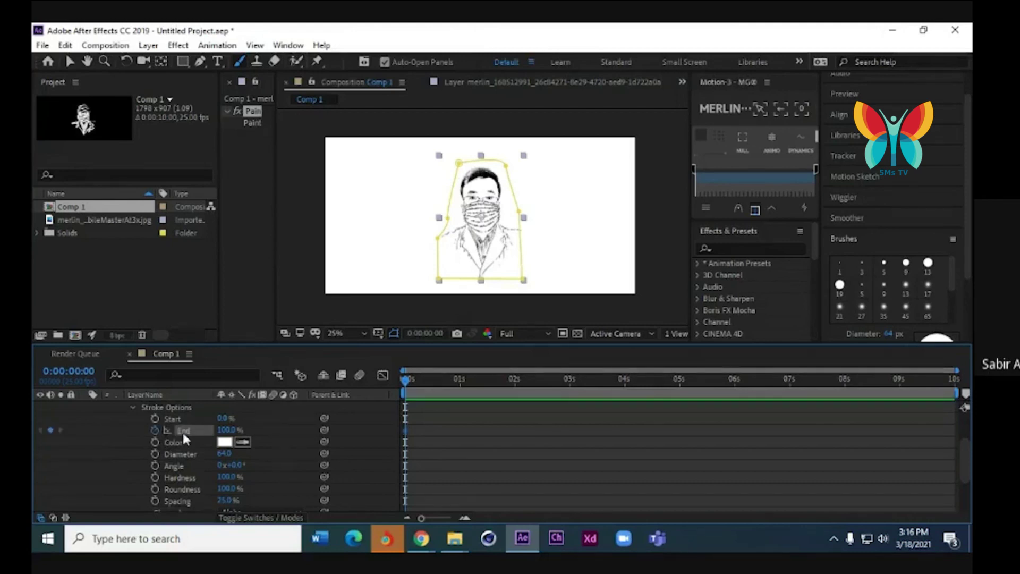
pyautogui.click(226, 430)
pyautogui.write('6')
pyautogui.press('Return')
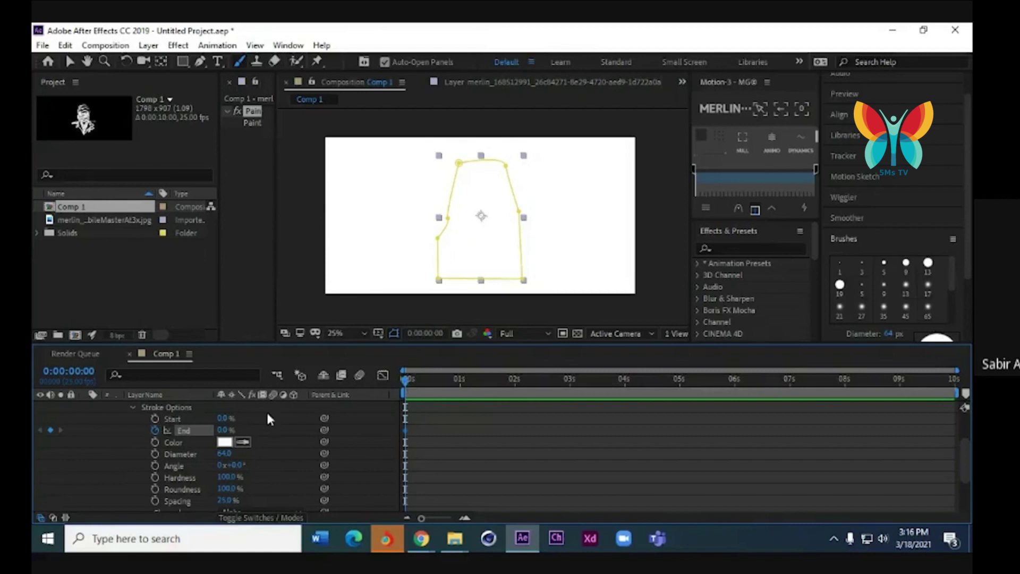
pyautogui.moveTo(408, 383)
pyautogui.mouseDown()
pyautogui.moveTo(572, 408)
pyautogui.moveTo(627, 409)
pyautogui.moveTo(626, 401)
pyautogui.mouseUp()
pyautogui.click(226, 430)
pyautogui.write('100')
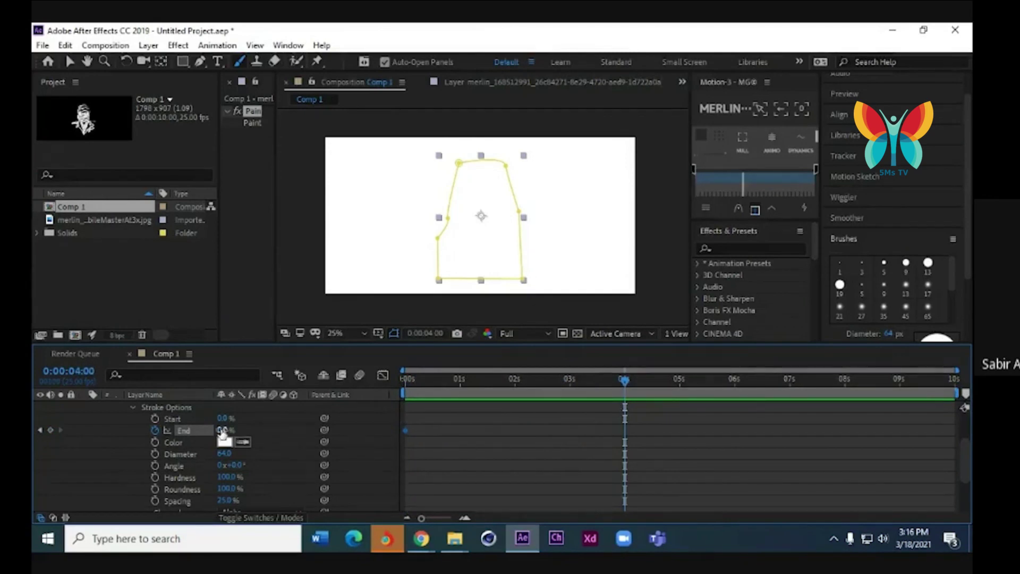
pyautogui.press('Return')
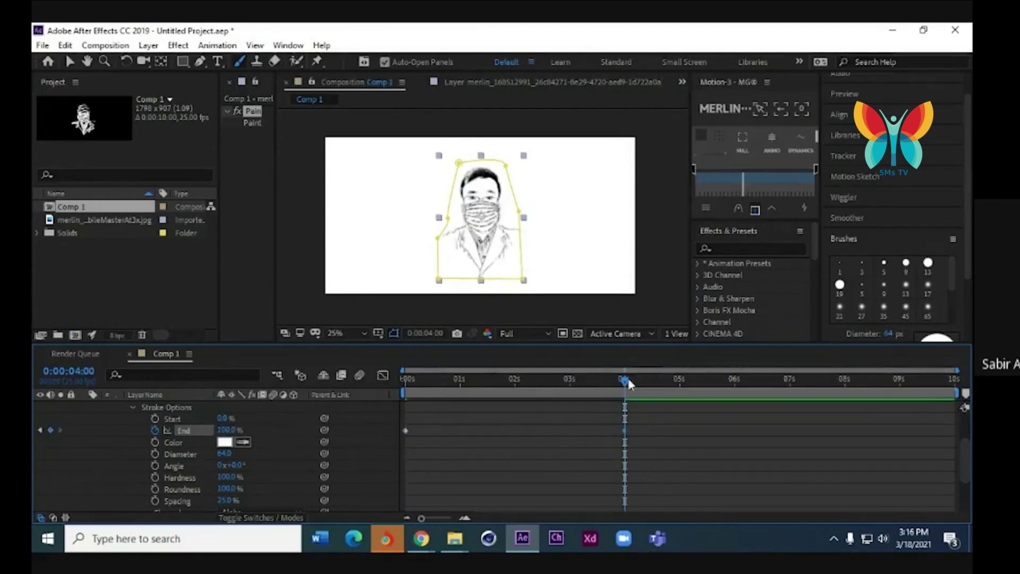
# Preview the stroke animation from the start, then select all project items
pyautogui.moveTo(627, 380); pyautogui.dragTo(404, 367)
pyautogui.press('.')
pyautogui.press('space')
pyautogui.press(',')
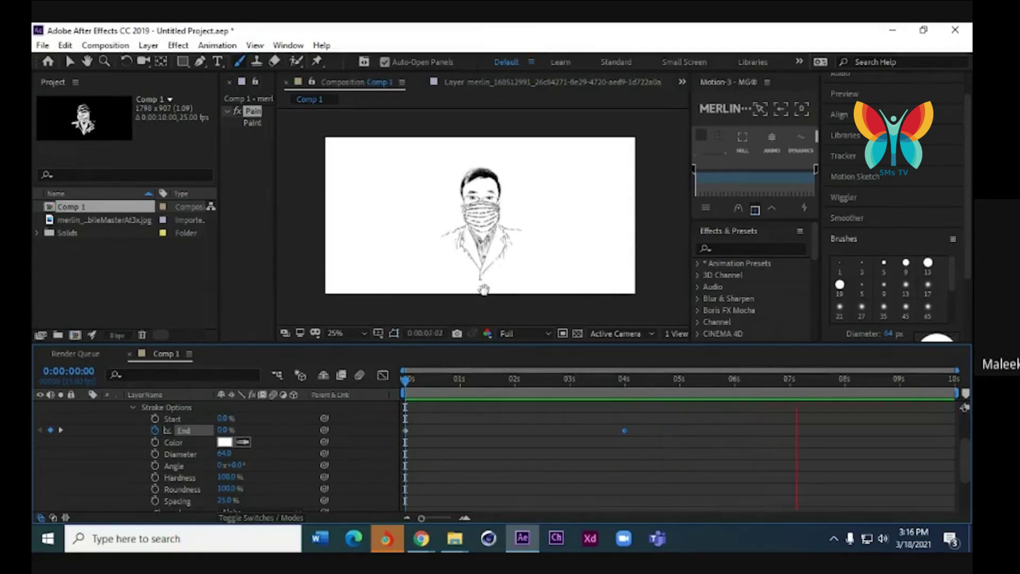
pyautogui.press('space')
pyautogui.moveTo(804, 380); pyautogui.dragTo(388, 401)
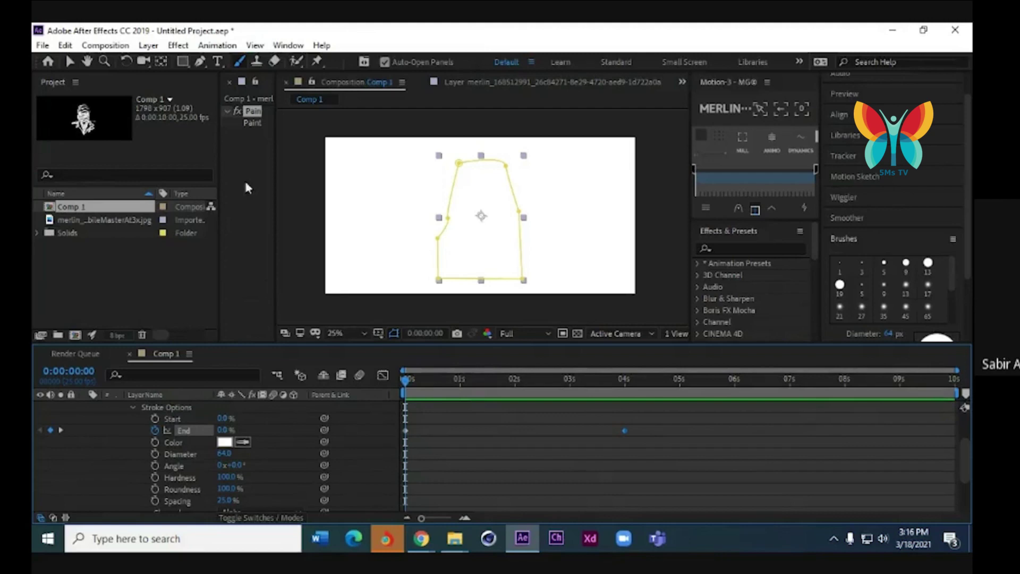
pyautogui.moveTo(134, 295); pyautogui.dragTo(59, 206)
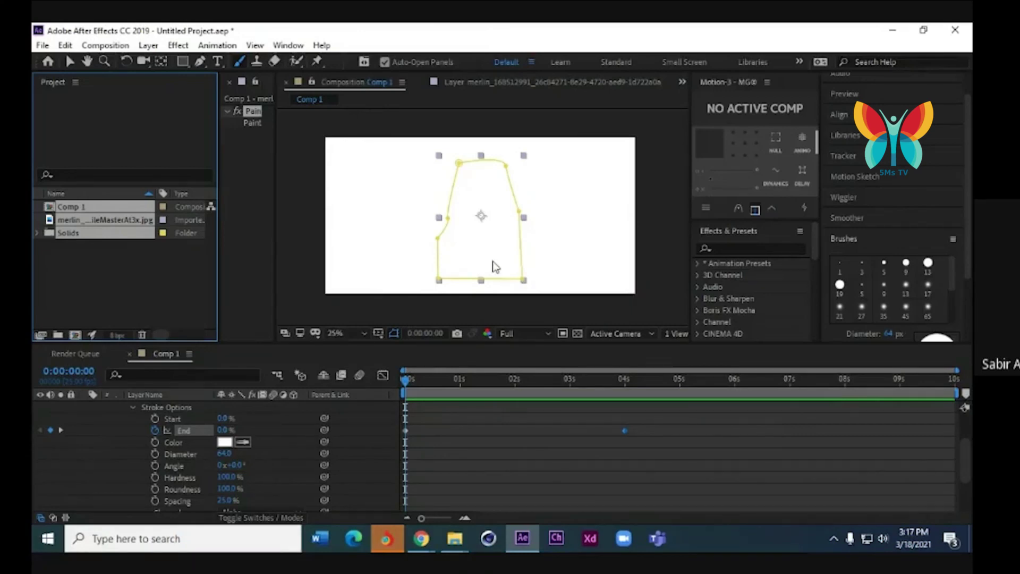
# Import sr1.psd as a Composition with editable layer styles
pyautogui.doubleClick(85, 281)
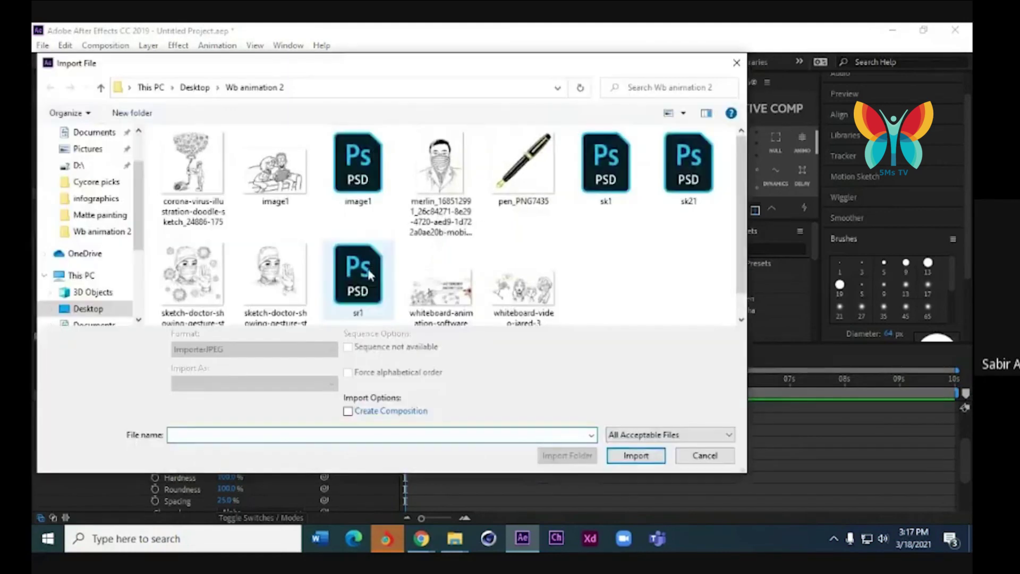
pyautogui.click(369, 275)
pyautogui.click(266, 385)
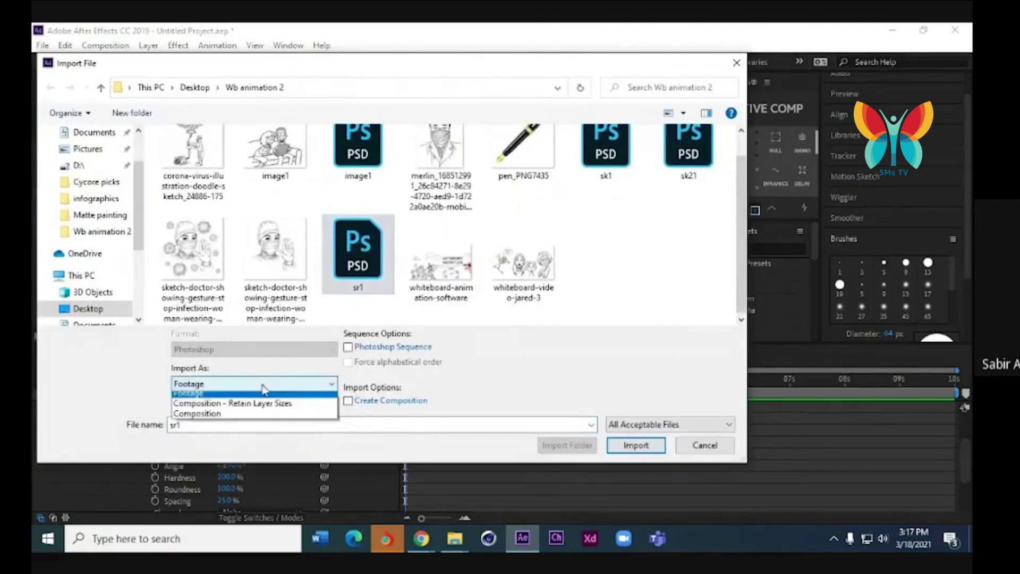
pyautogui.click(222, 420)
pyautogui.click(636, 445)
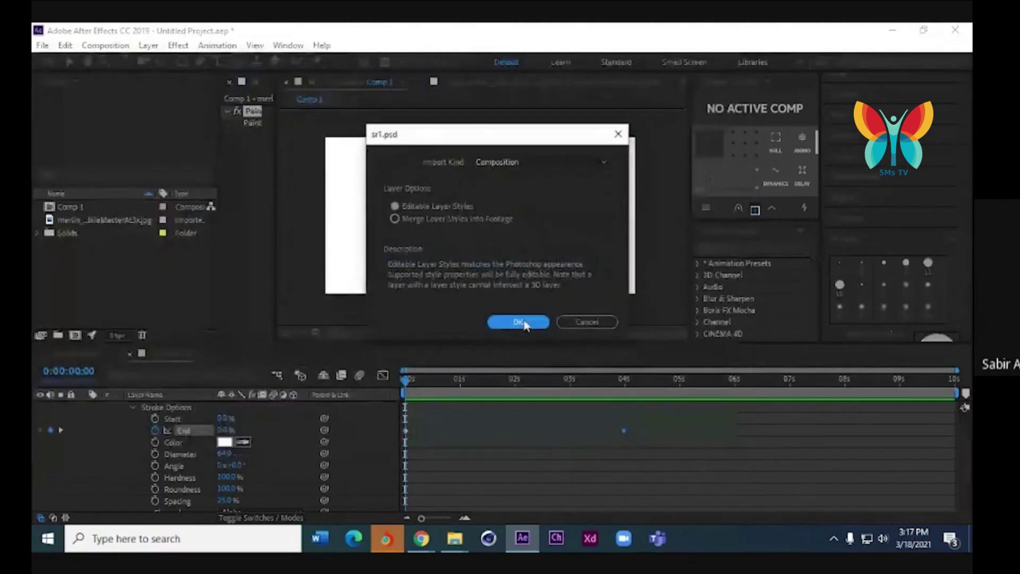
pyautogui.click(532, 328)
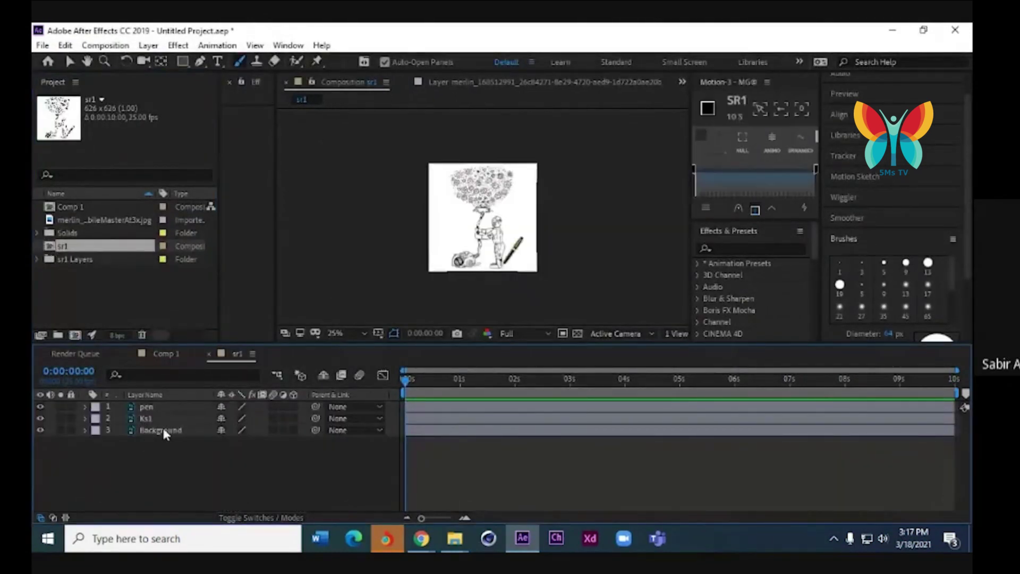
pyautogui.press('.')
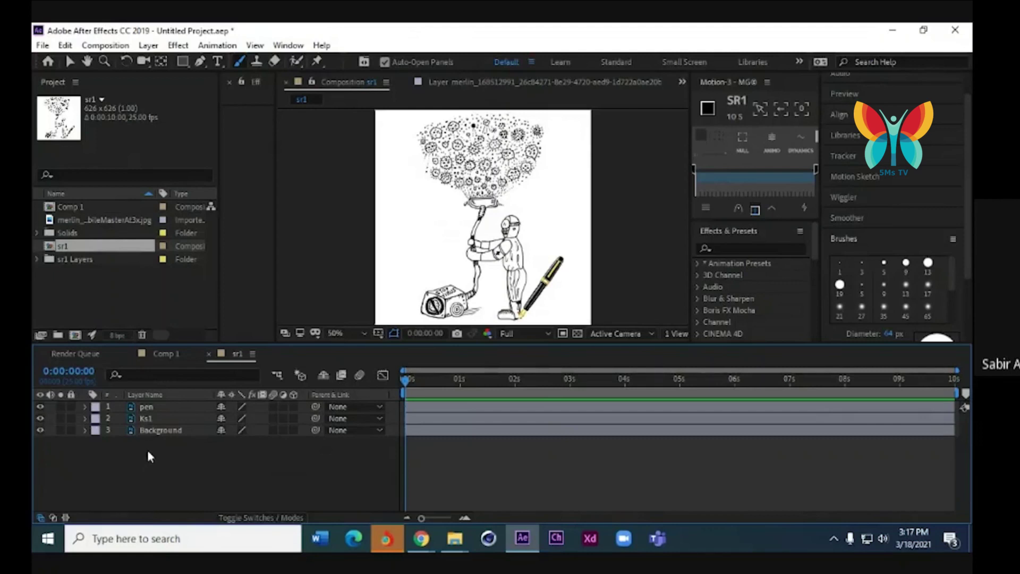
# Select all five project items and delete them
pyautogui.moveTo(116, 301); pyautogui.dragTo(51, 209)
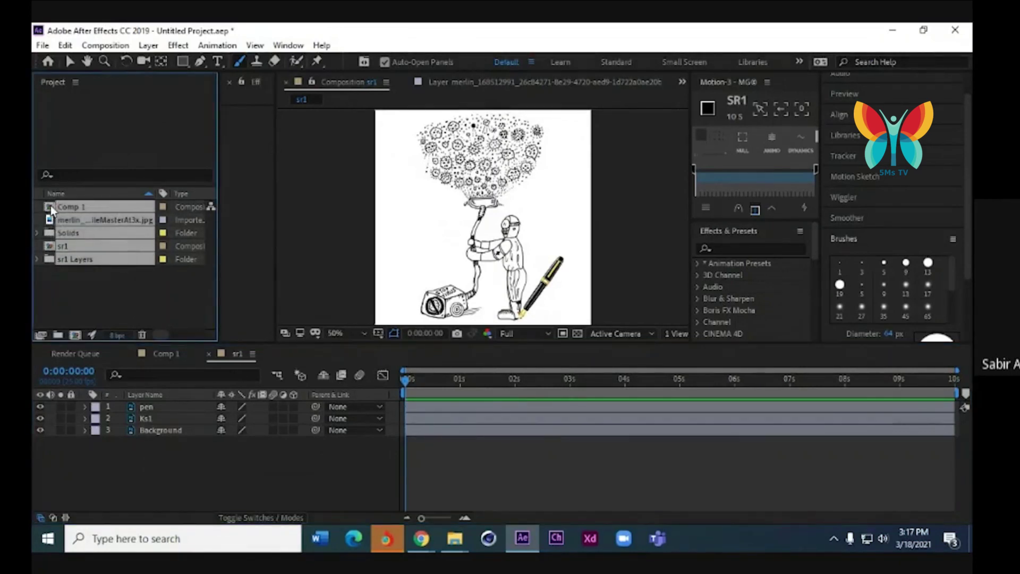
pyautogui.press('Delete')
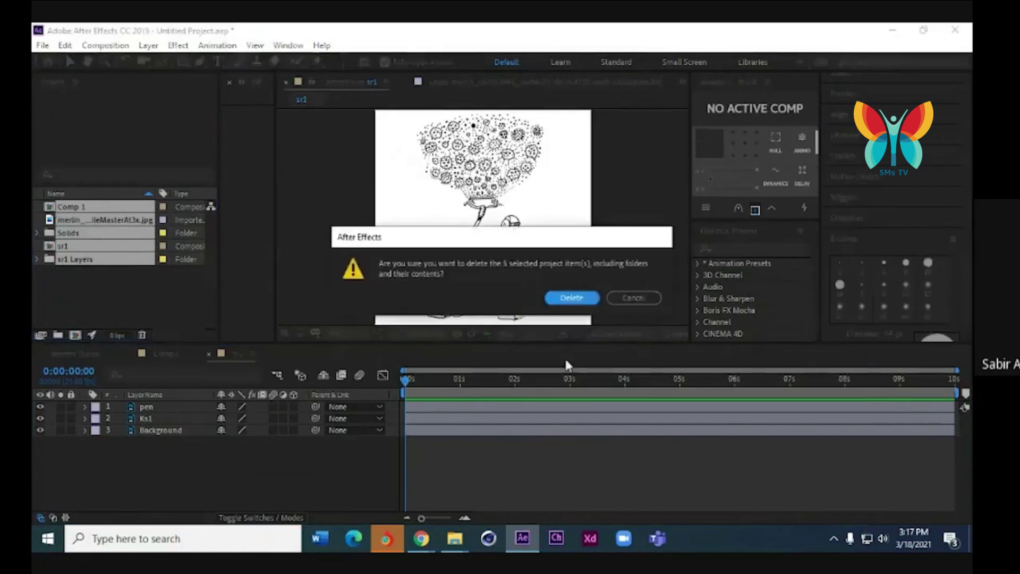
pyautogui.click(576, 296)
# Create a new composition with default settings and import the whiteboard-animation-software image
pyautogui.click(409, 205)
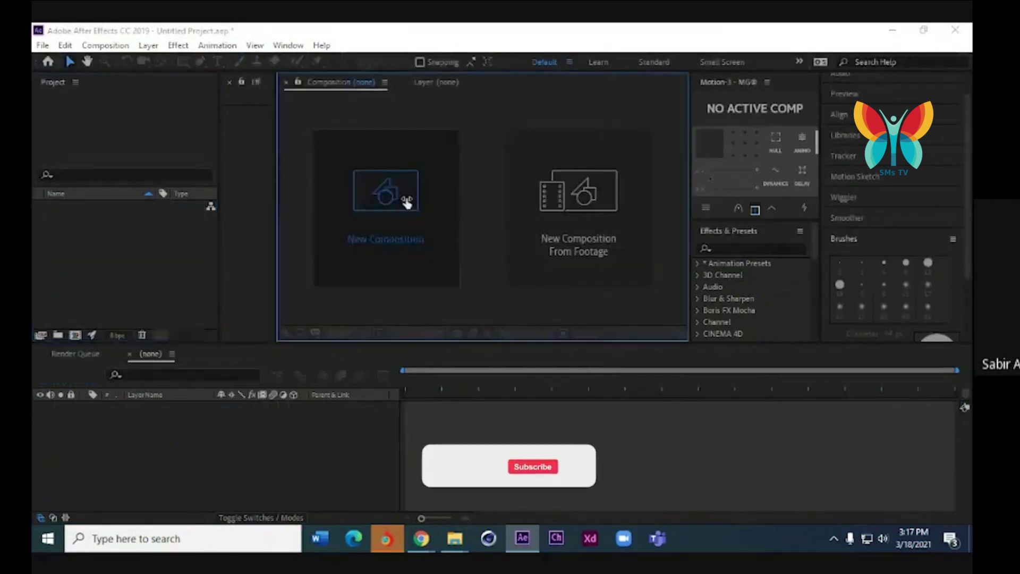
pyautogui.press('Return')
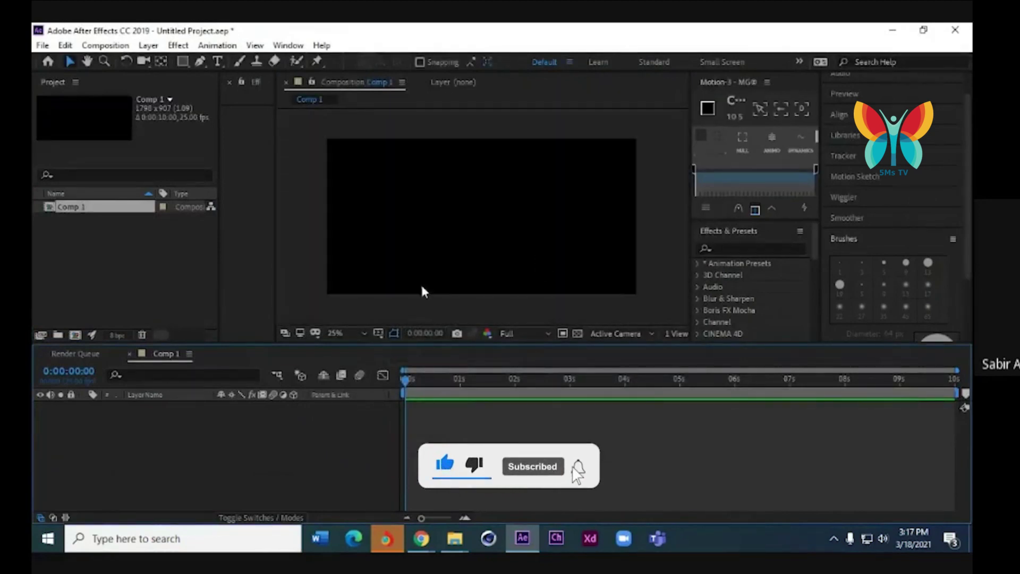
pyautogui.doubleClick(95, 272)
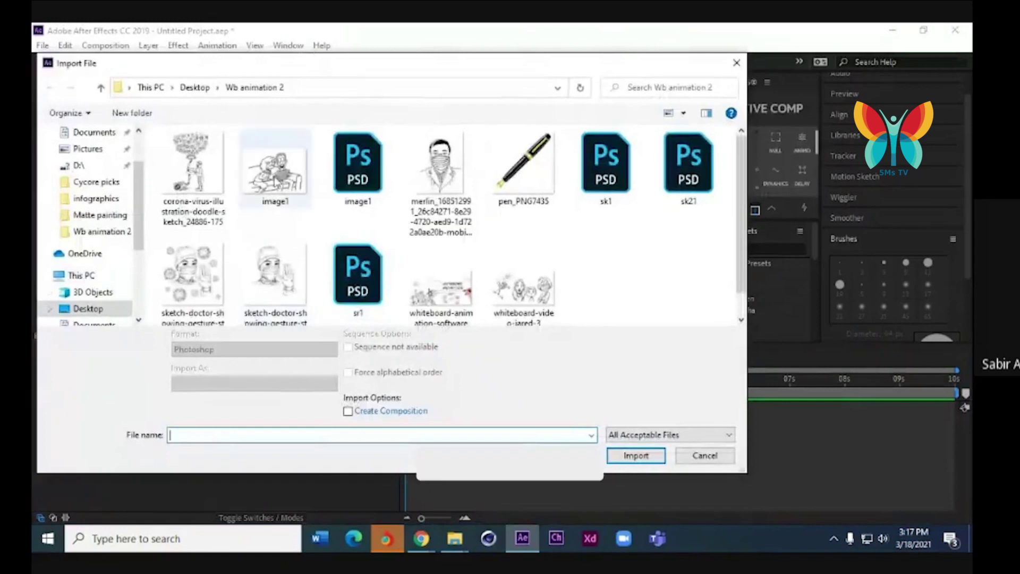
pyautogui.click(275, 169)
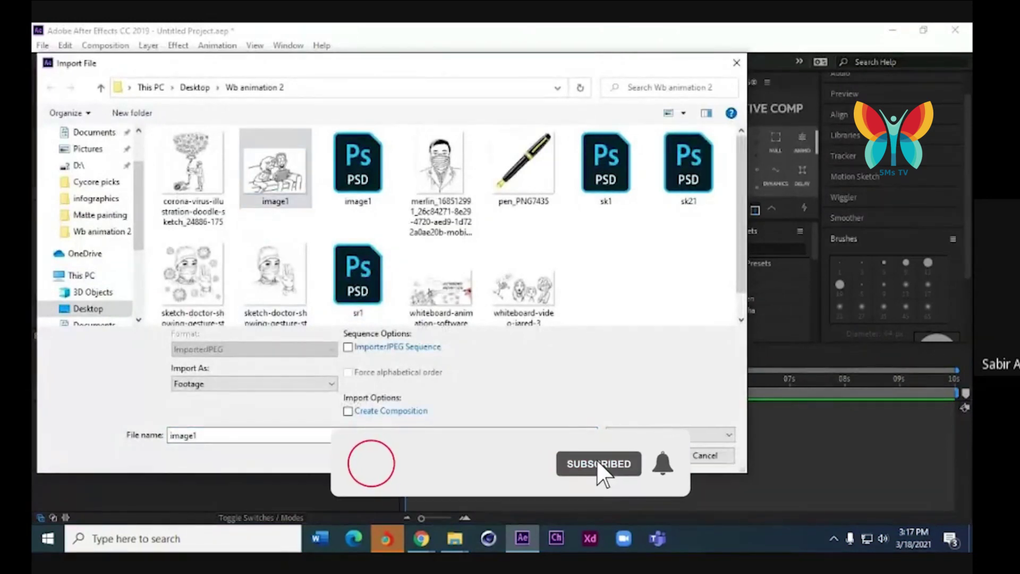
pyautogui.click(441, 287)
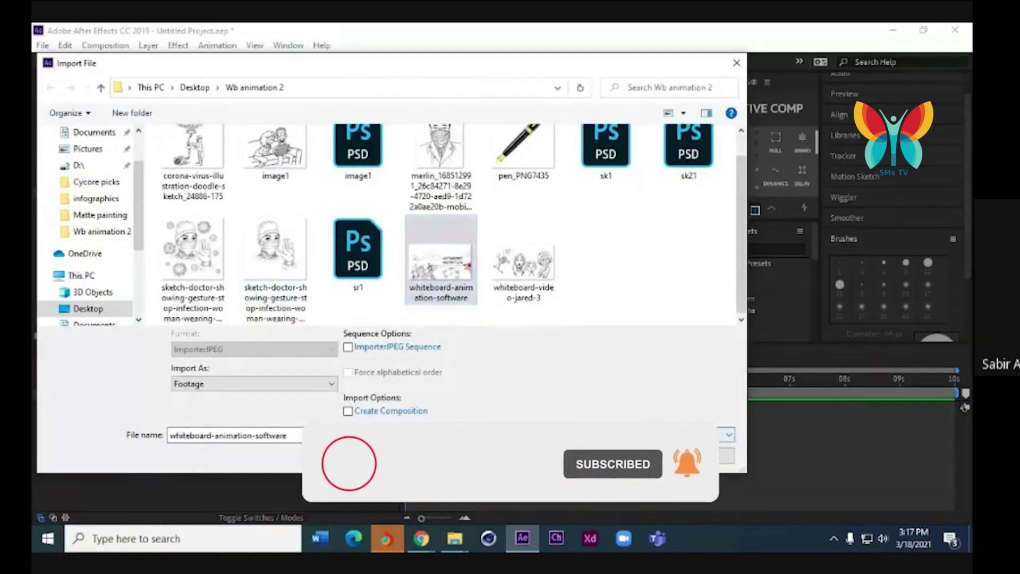
pyautogui.doubleClick(441, 250)
# Place the whiteboard image in Comp 1, then delete both its layer and its footage item
pyautogui.moveTo(106, 220); pyautogui.dragTo(116, 460)
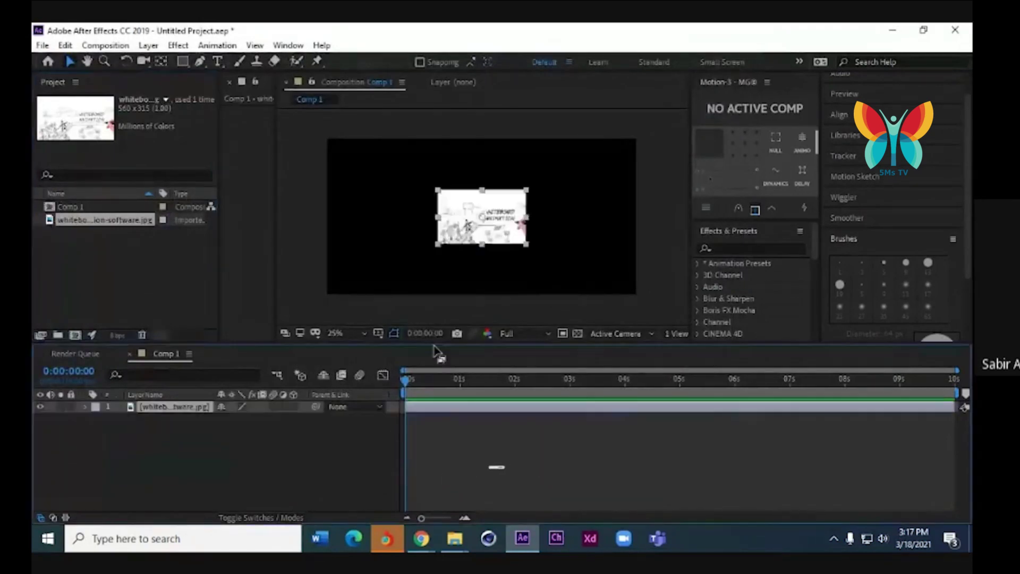
pyautogui.press('/')
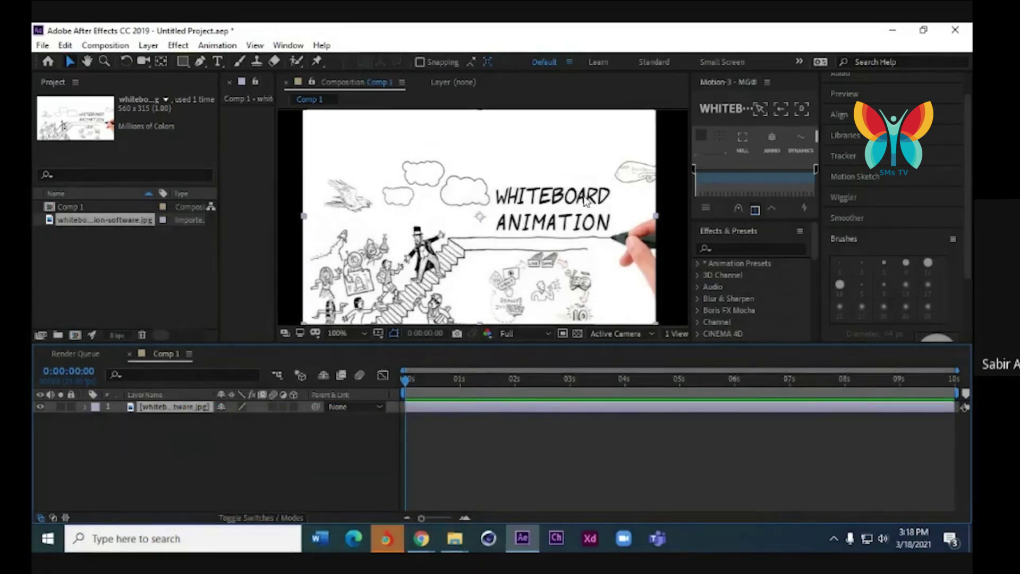
pyautogui.press('Delete')
pyautogui.click(120, 283)
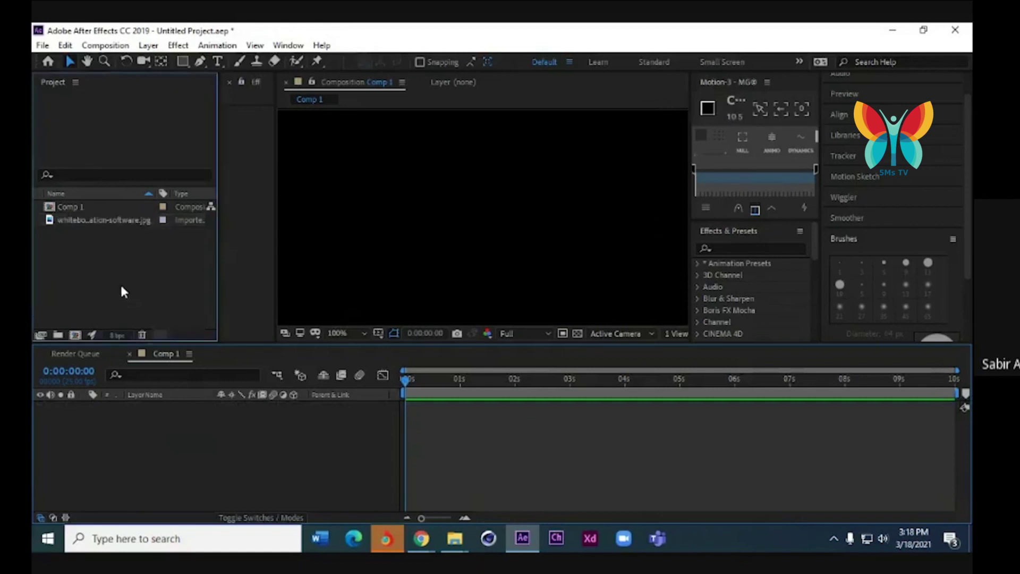
pyautogui.click(79, 222)
pyautogui.press('Delete')
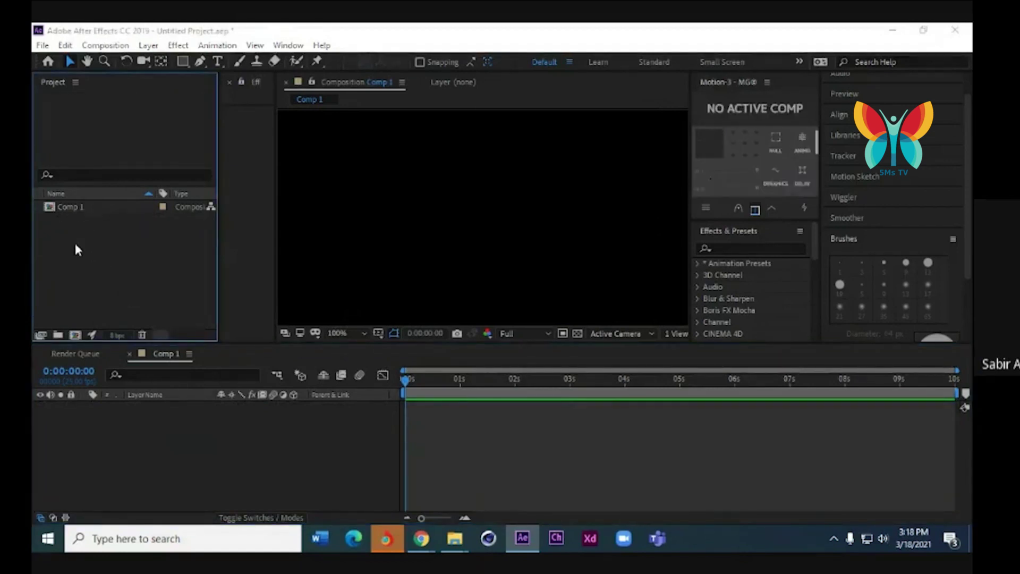
# Import image1.jpg and drag it into the Comp 1 timeline as a layer
pyautogui.doubleClick(78, 243)
pyautogui.click(275, 167)
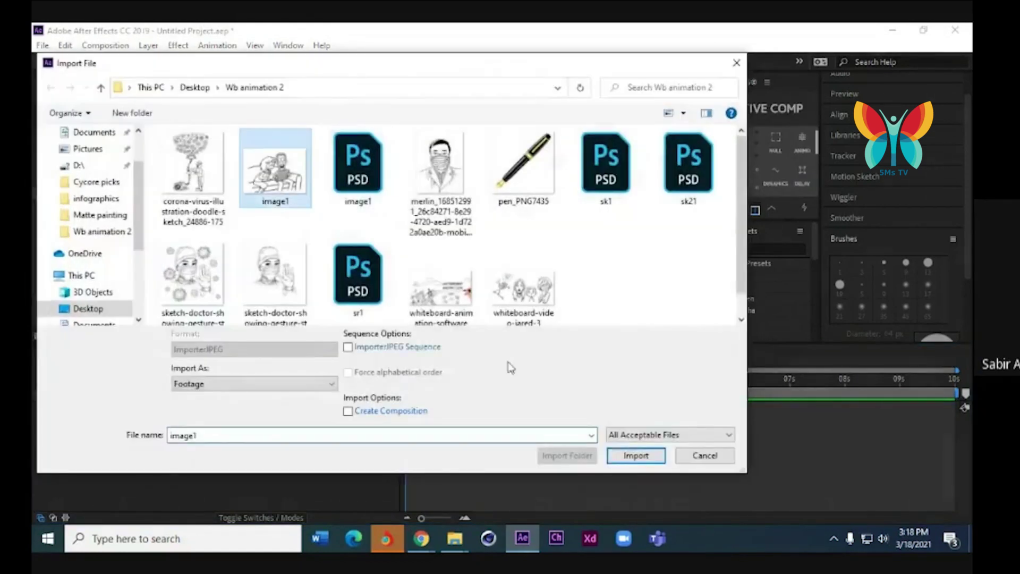
pyautogui.click(629, 456)
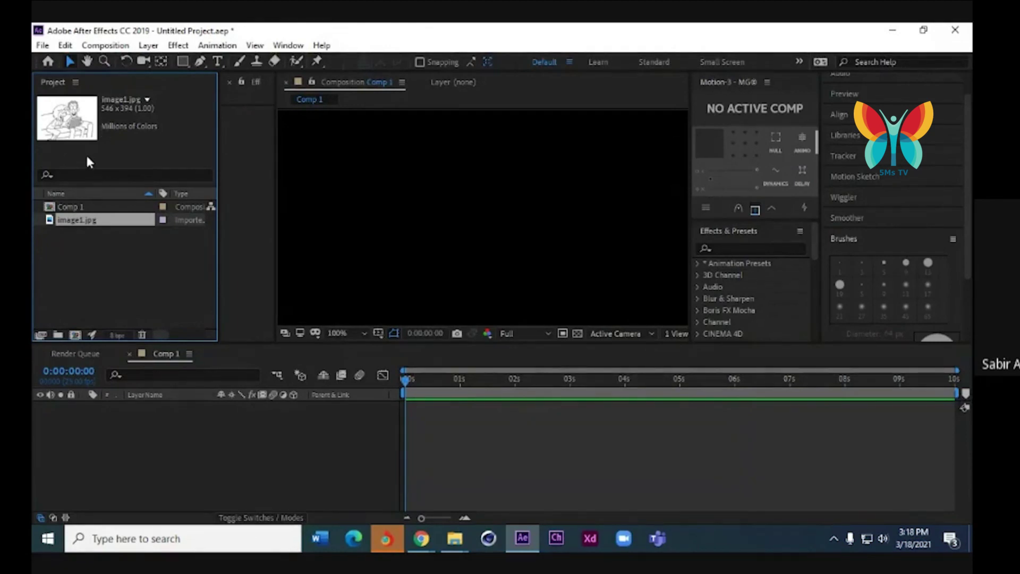
pyautogui.moveTo(53, 220); pyautogui.dragTo(80, 443)
pyautogui.scroll(-2, 445, 282)
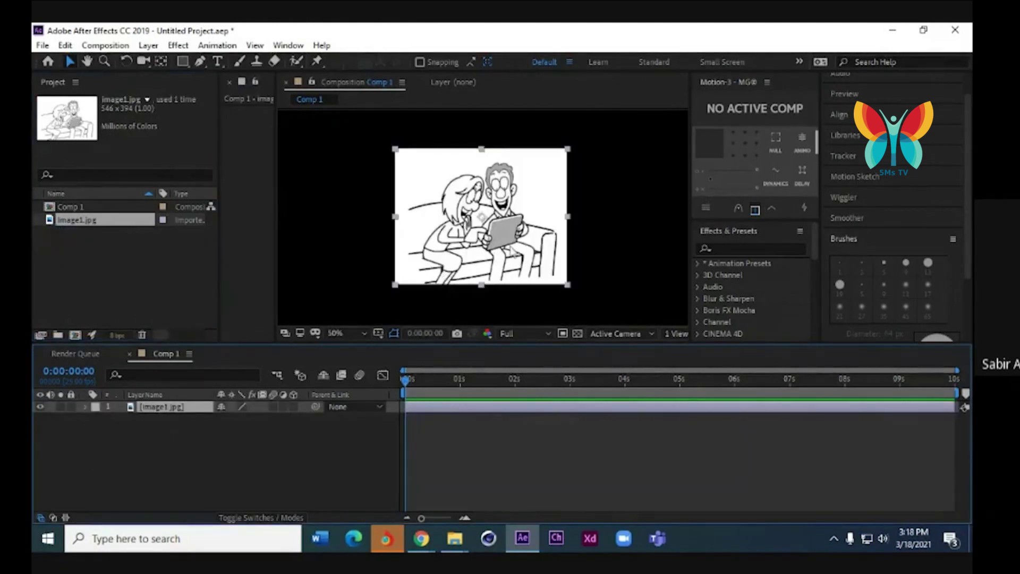
pyautogui.scroll(2, 513, 256)
pyautogui.scroll(-2, 556, 236)
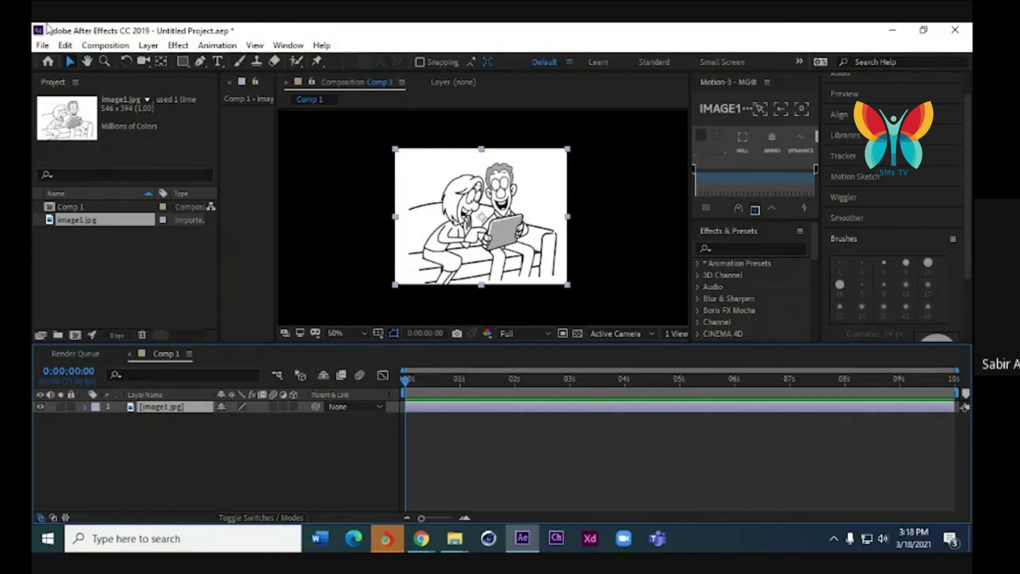
# Add a default White Solid 1 layer, move image1.jpg above it, and hide the solid
pyautogui.click(148, 46)
pyautogui.moveTo(175, 64)
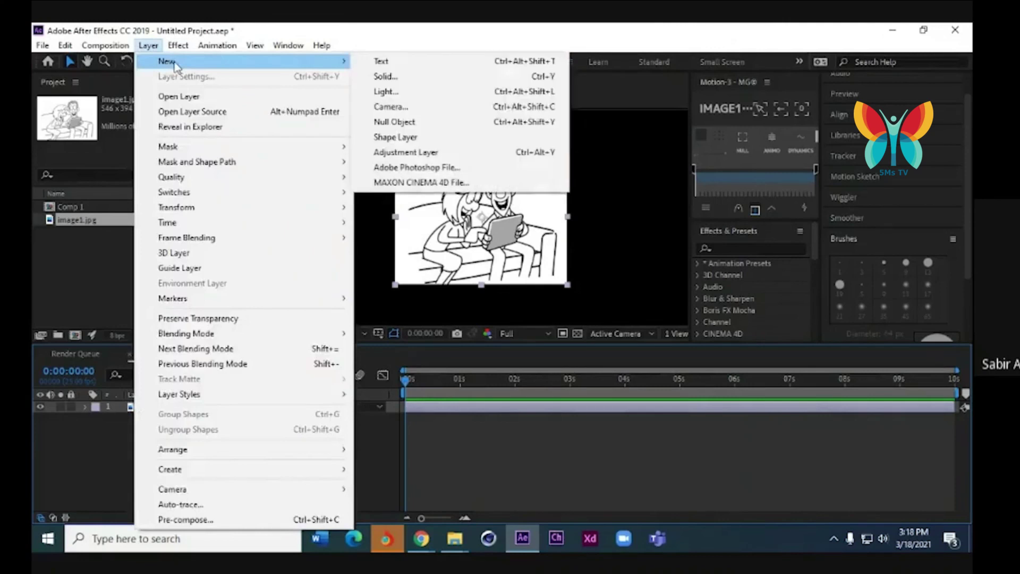
pyautogui.click(419, 83)
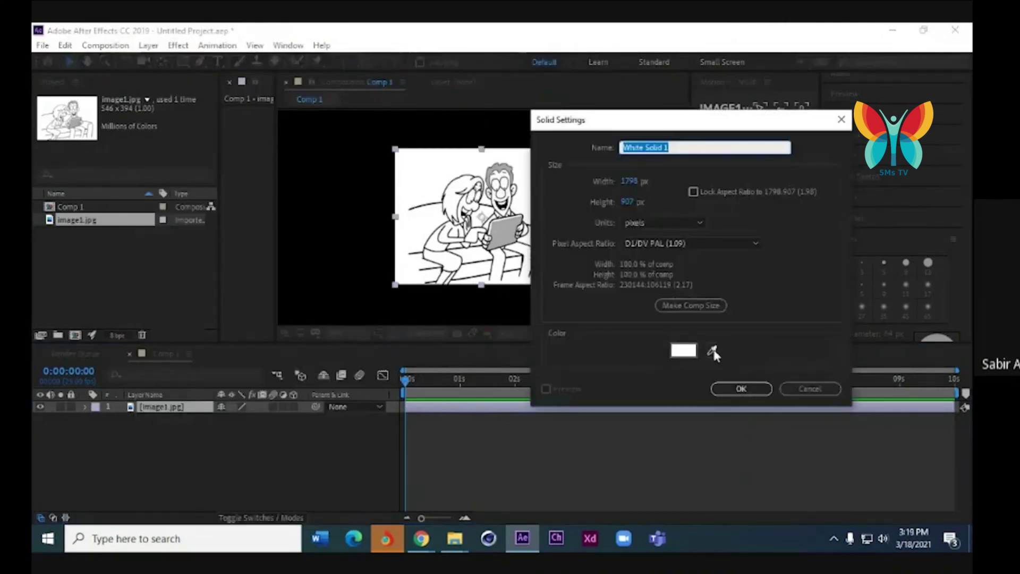
pyautogui.click(714, 351)
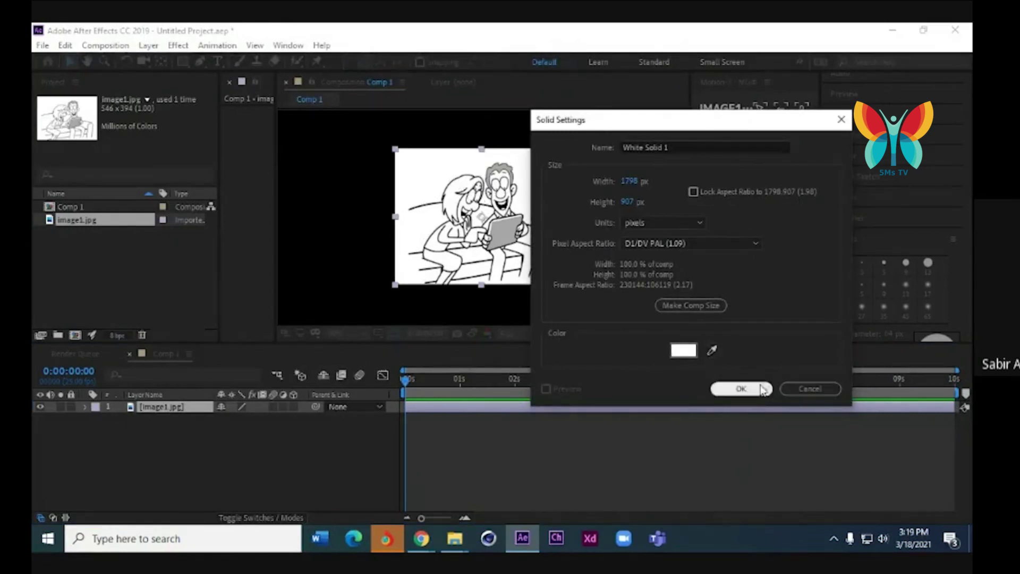
pyautogui.click(741, 389)
pyautogui.moveTo(170, 419); pyautogui.dragTo(173, 405)
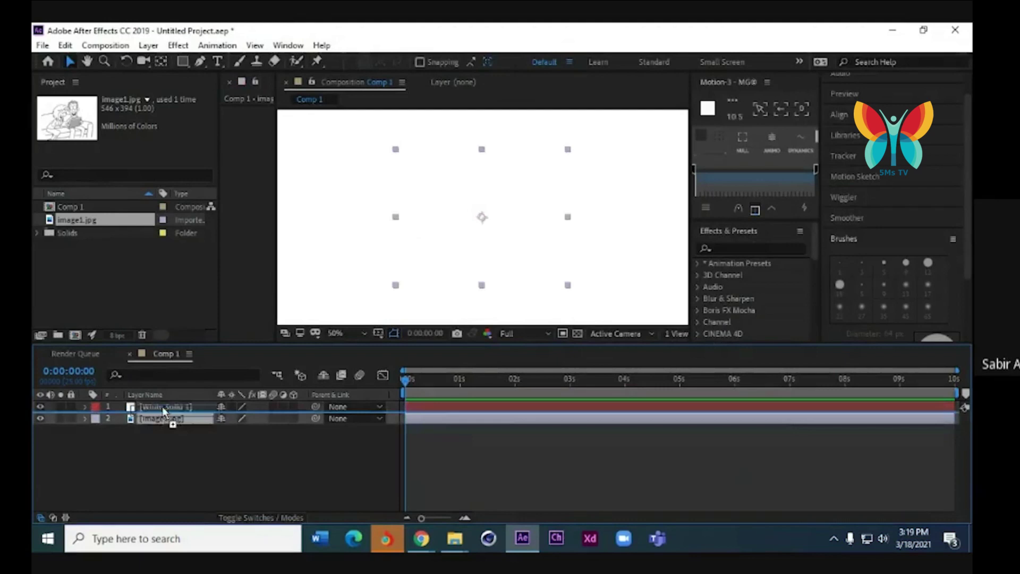
pyautogui.click(40, 418)
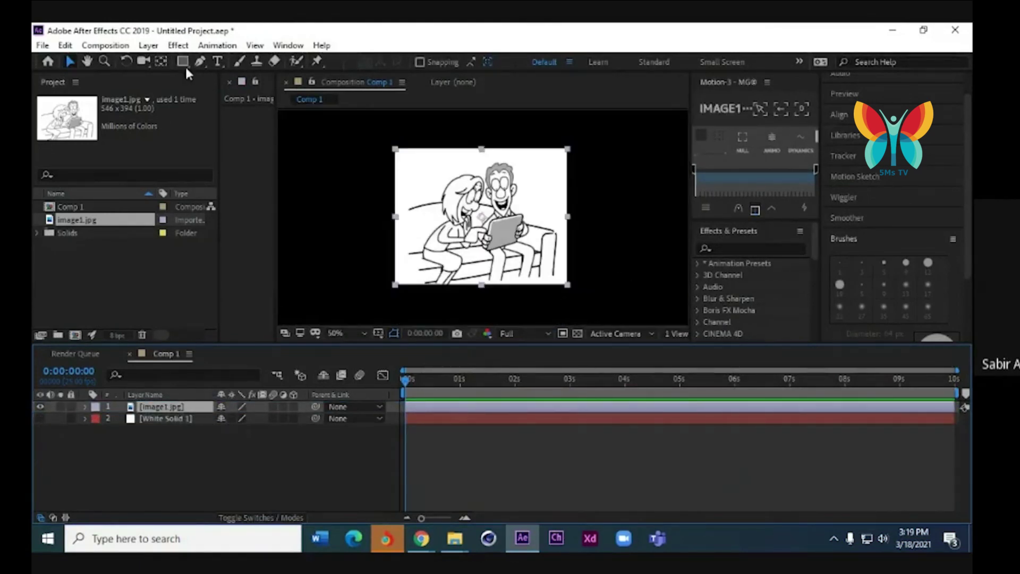
# Trace Pen mask points around the sketch's left side, over the heads, and down the right
pyautogui.click(200, 62)
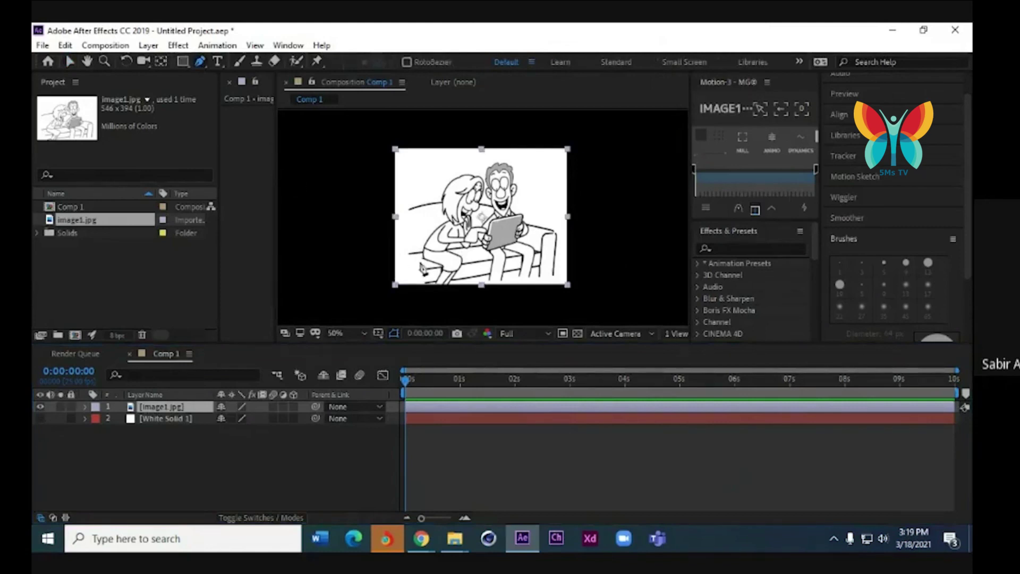
pyautogui.click(411, 273)
pyautogui.click(423, 209)
pyautogui.click(426, 175)
pyautogui.click(436, 168)
pyautogui.moveTo(532, 166); pyautogui.dragTo(549, 187)
pyautogui.click(559, 233)
pyautogui.click(564, 275)
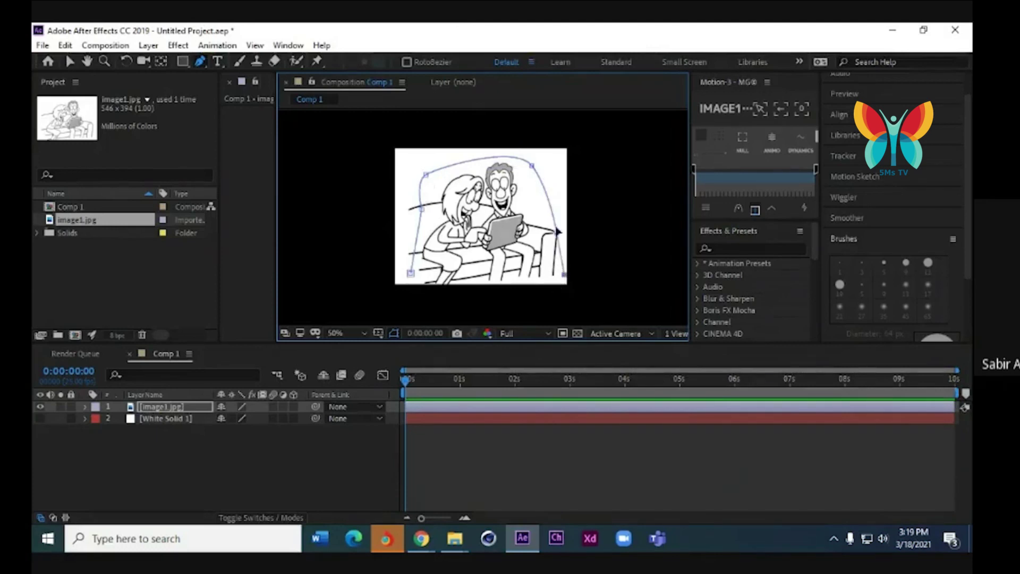
pyautogui.moveTo(558, 233); pyautogui.dragTo(569, 280)
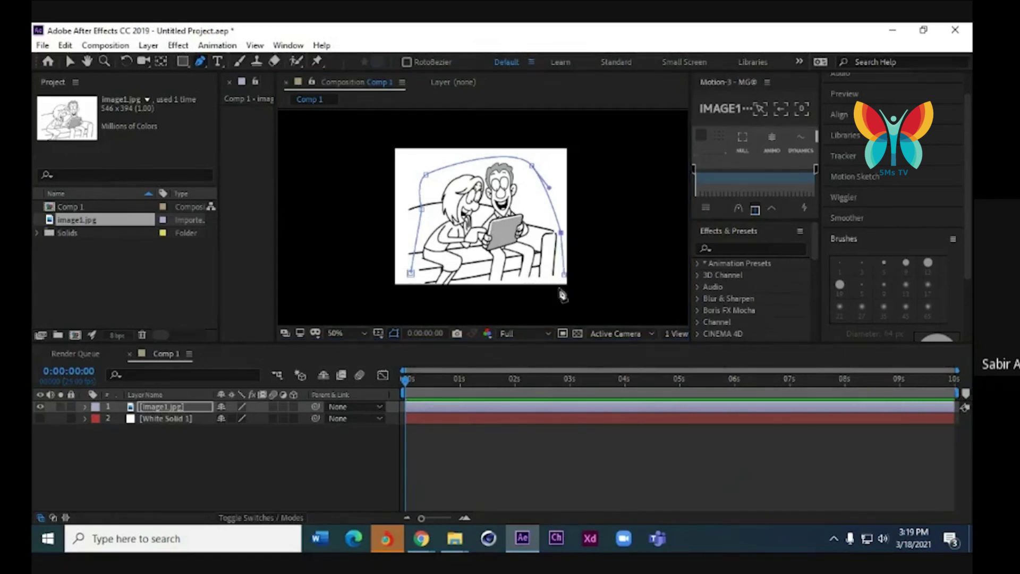
# Finish the mask along the right and bottom edges and close it at the first point
pyautogui.click(494, 281)
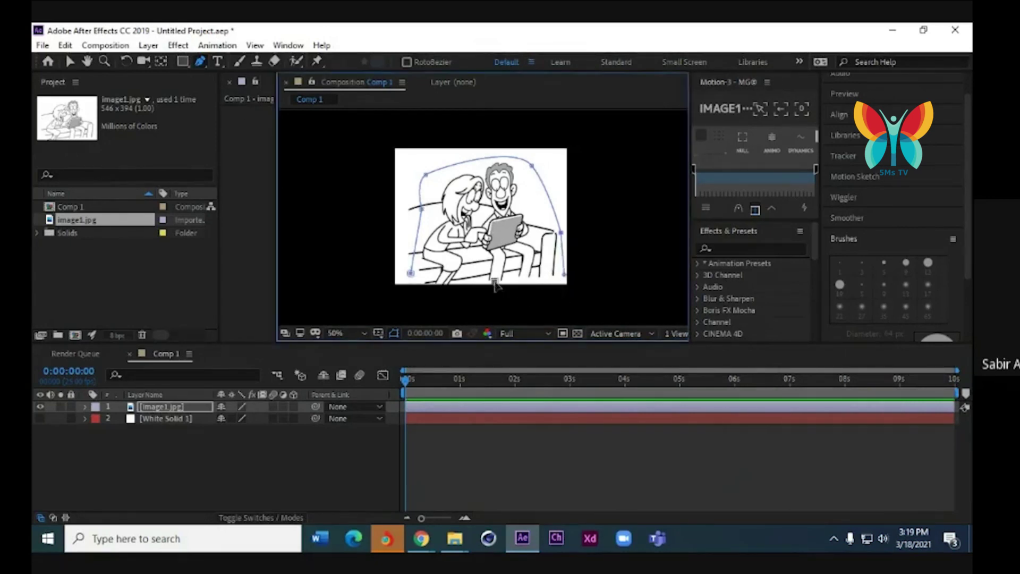
pyautogui.hotkey('ctrl', 'z')
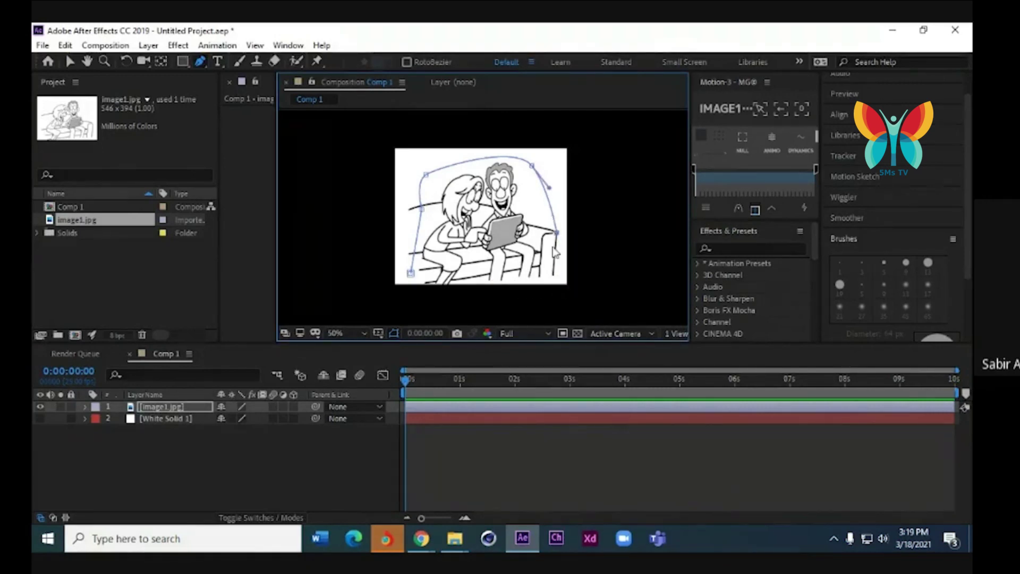
pyautogui.click(556, 250)
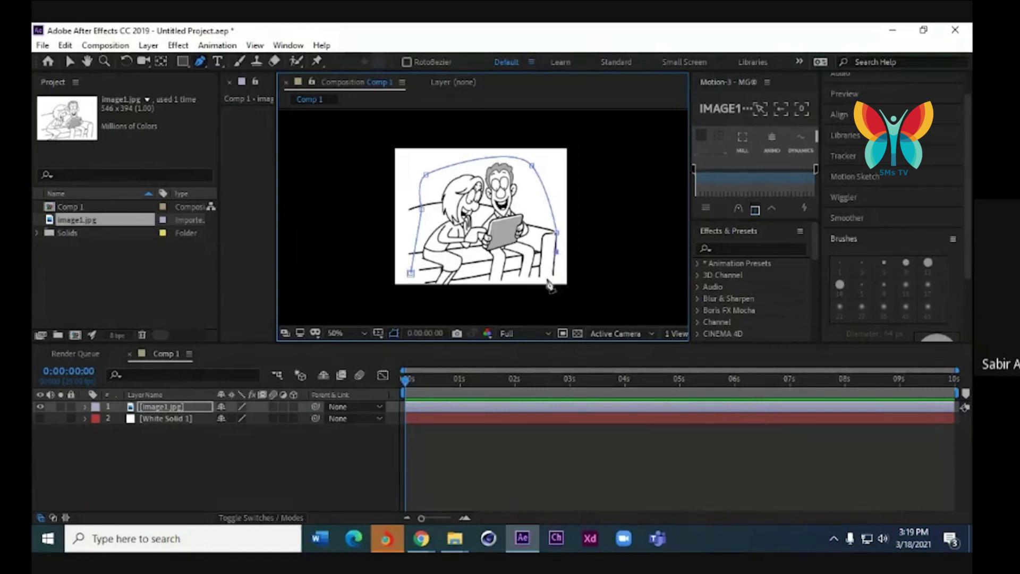
pyautogui.click(557, 275)
pyautogui.click(515, 283)
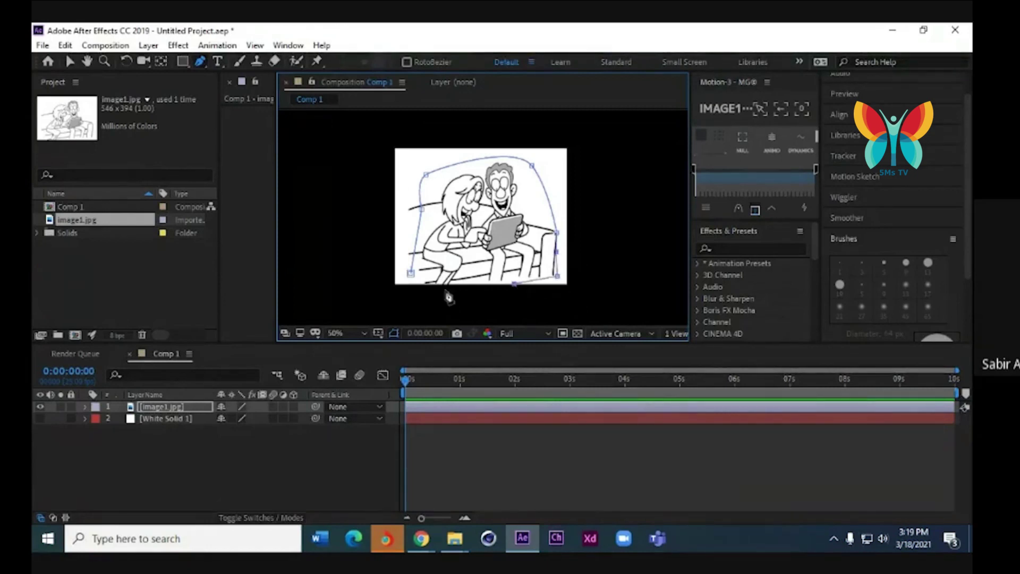
pyautogui.click(412, 274)
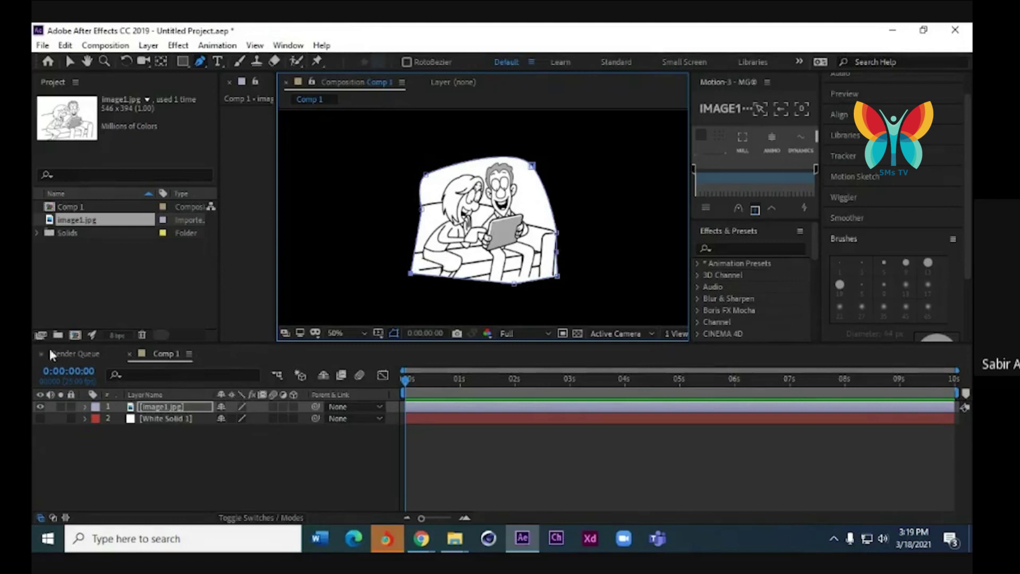
# Import pen_PNG7435.png and place it as the top layer in Comp 1
pyautogui.doubleClick(55, 272)
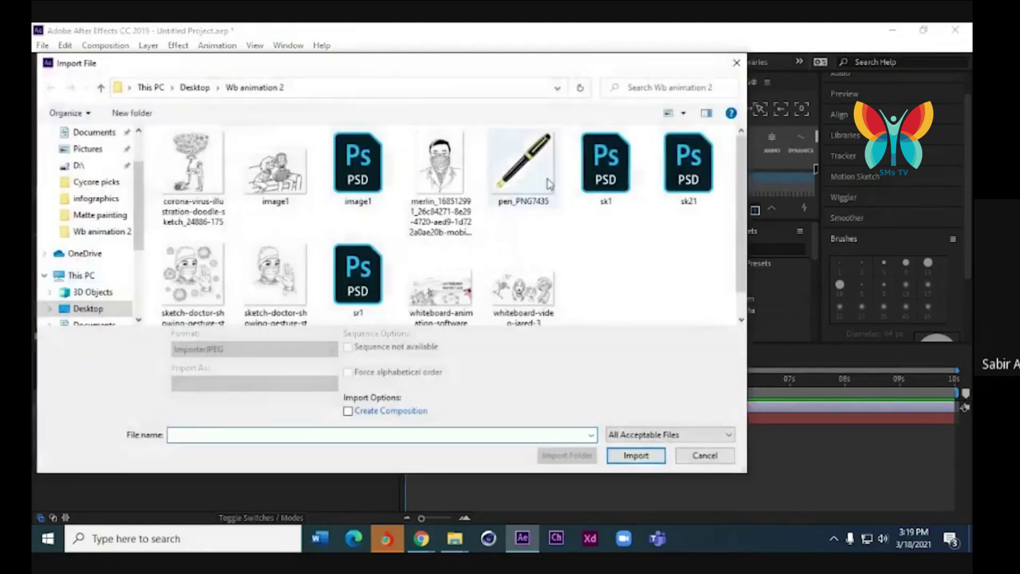
pyautogui.click(535, 180)
pyautogui.click(636, 455)
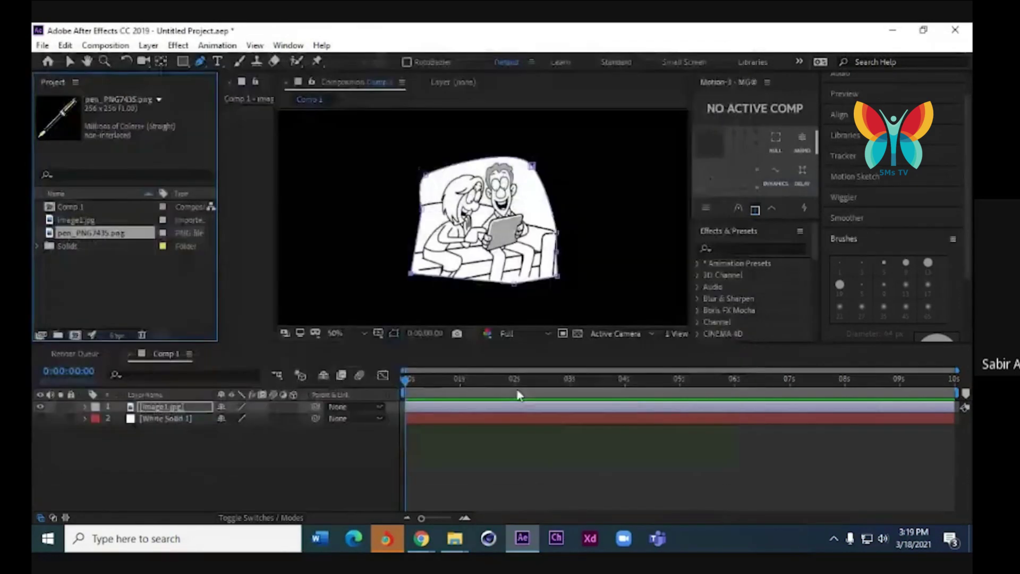
pyautogui.moveTo(90, 233); pyautogui.dragTo(194, 409)
pyautogui.press('/')
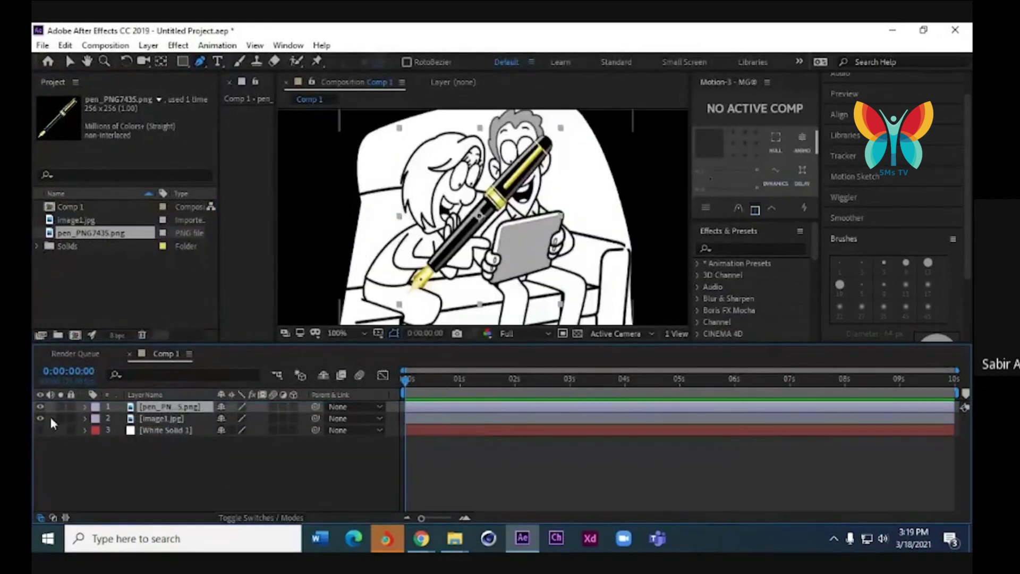
# Hide and lock the pen and White Solid layers, then select image1.jpg
pyautogui.click(40, 406)
pyautogui.click(40, 430)
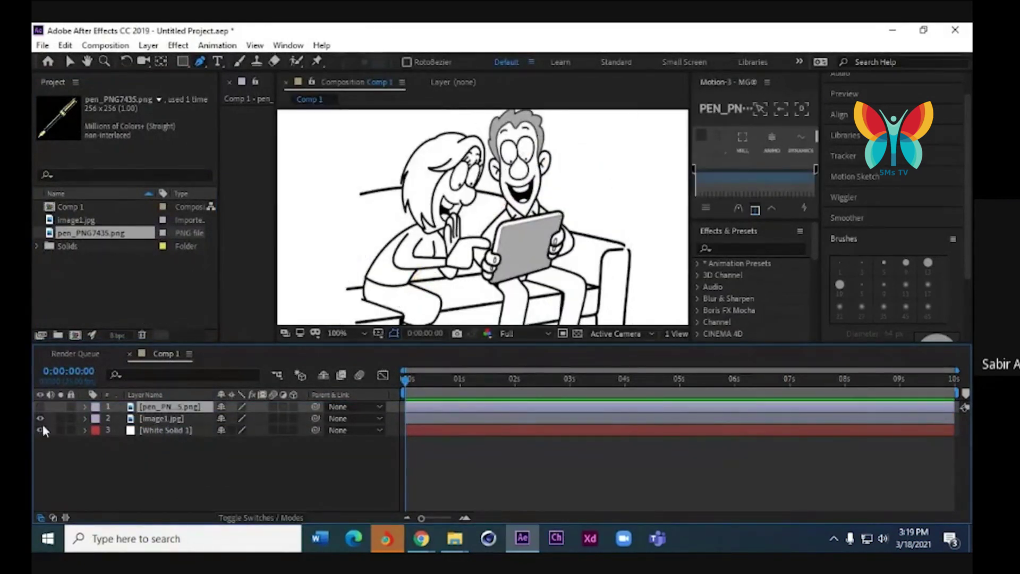
pyautogui.click(40, 430)
pyautogui.click(71, 406)
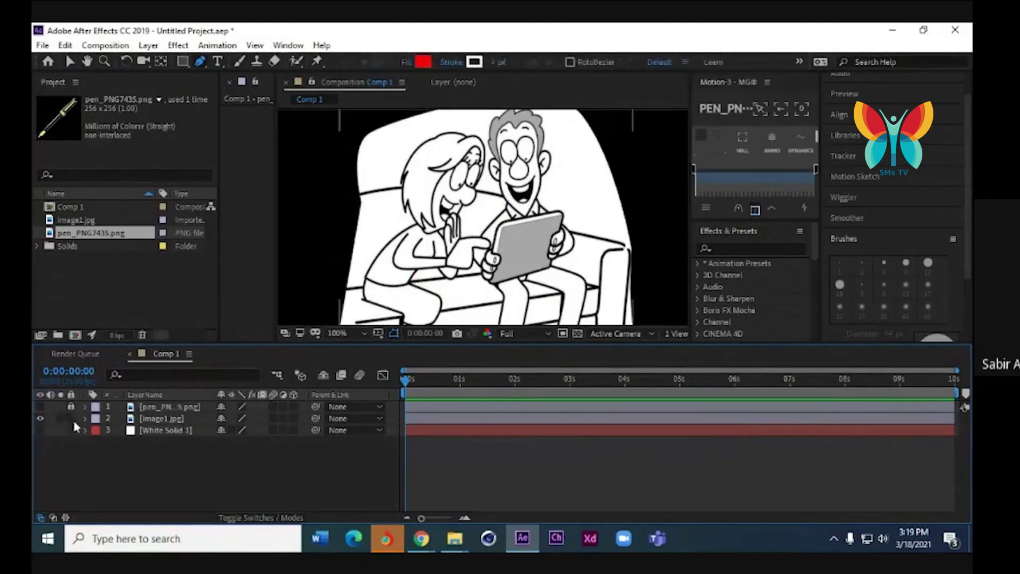
pyautogui.click(70, 430)
pyautogui.click(148, 419)
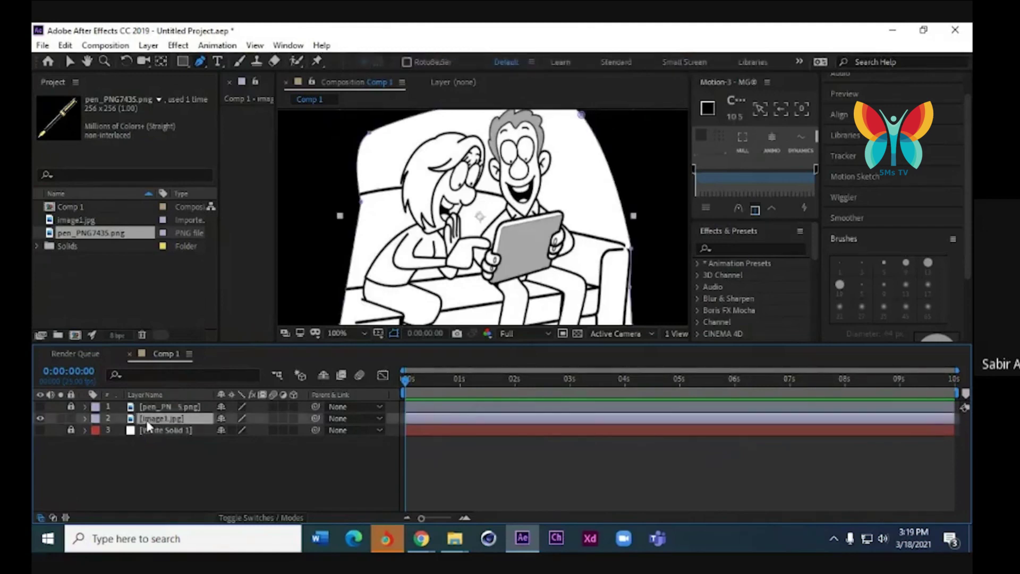
pyautogui.press(',')
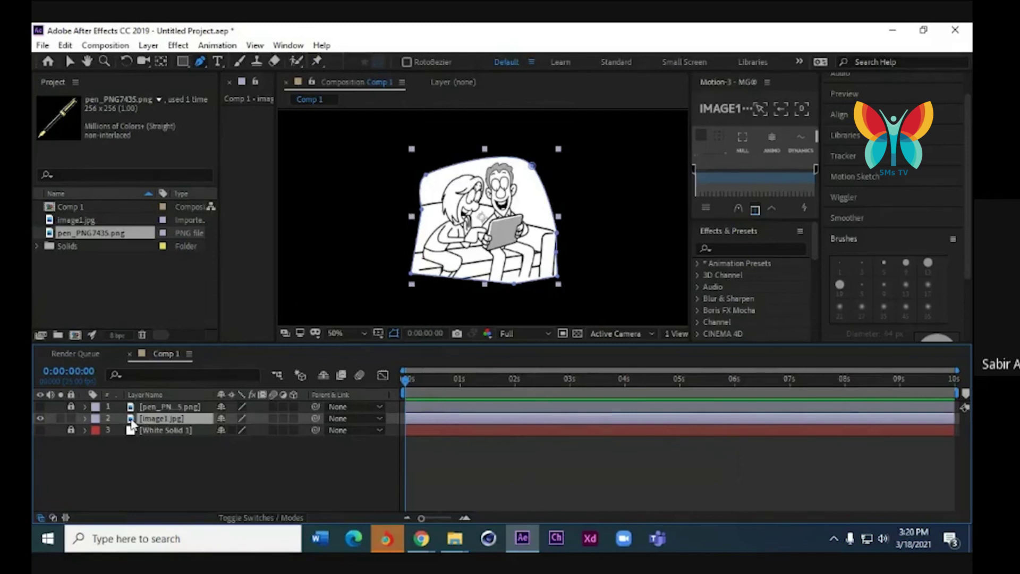
# Open image1.jpg in its Layer viewer, pick the Brush tool, and shrink the diameter to about 25 px
pyautogui.doubleClick(131, 420)
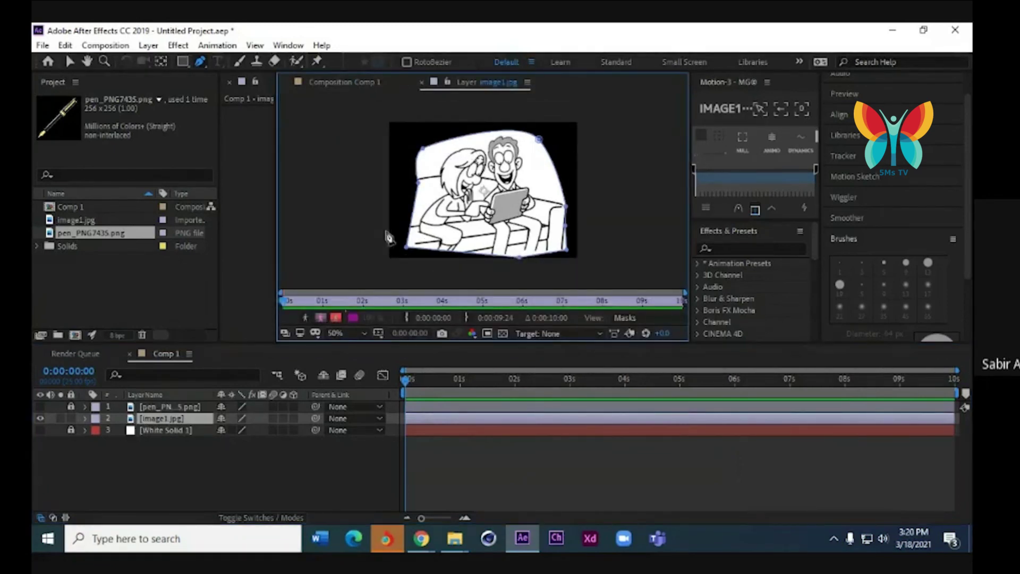
pyautogui.click(240, 61)
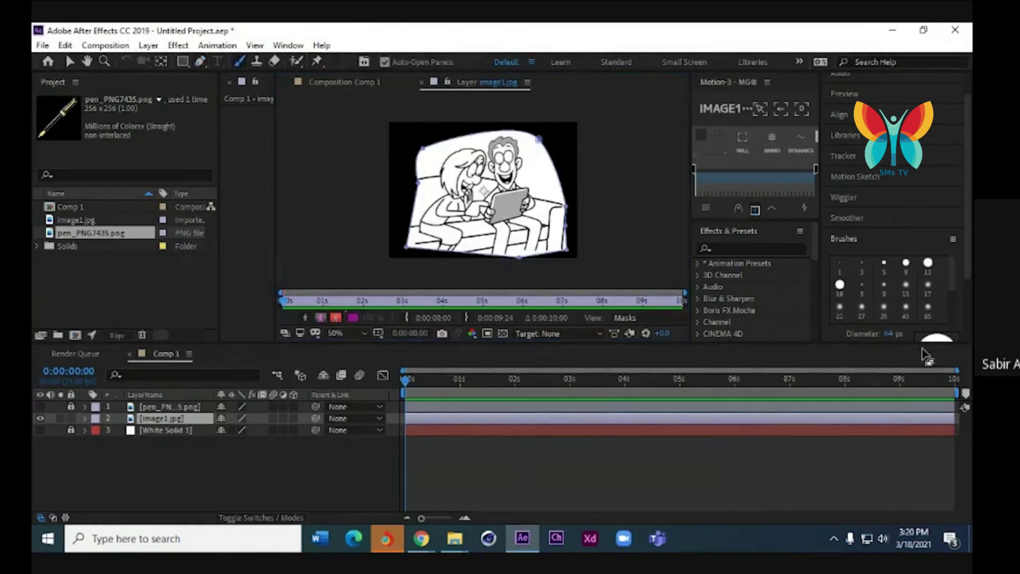
pyautogui.moveTo(900, 341); pyautogui.dragTo(869, 335)
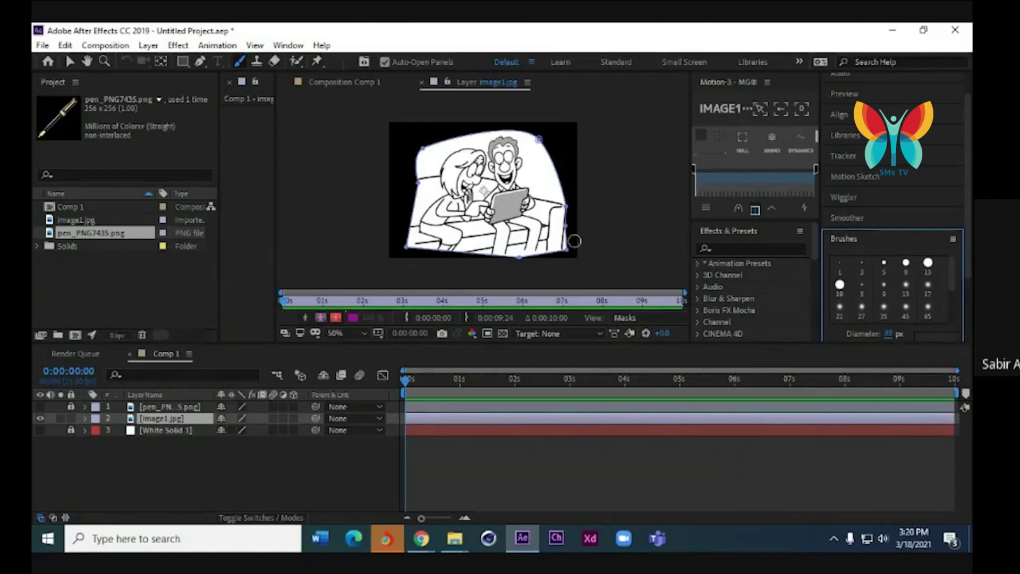
pyautogui.moveTo(883, 337)
pyautogui.mouseDown()
pyautogui.moveTo(866, 340)
pyautogui.moveTo(888, 333)
pyautogui.moveTo(878, 335)
pyautogui.moveTo(871, 487)
pyautogui.mouseUp()
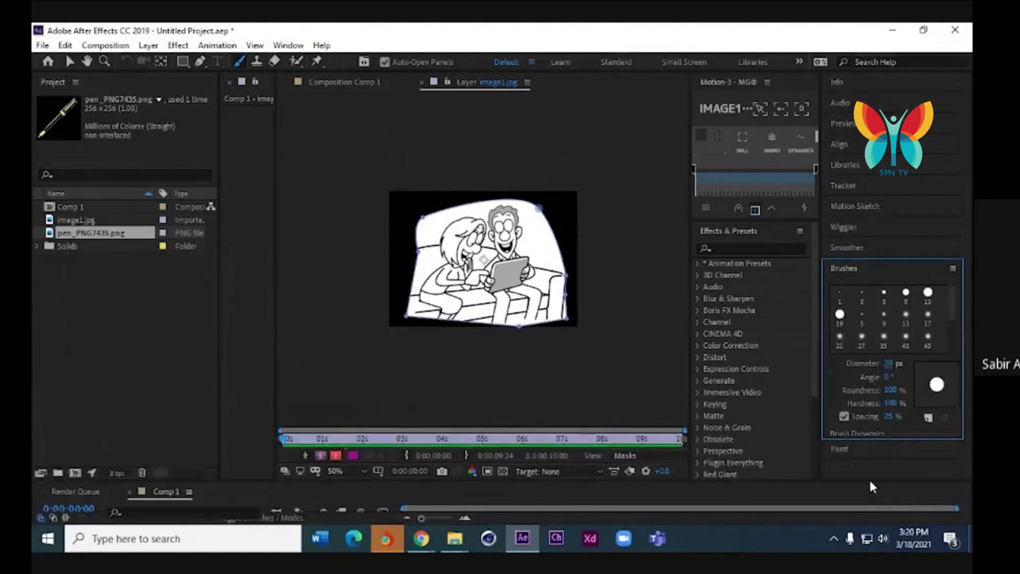
pyautogui.moveTo(870, 482)
pyautogui.mouseDown()
pyautogui.moveTo(856, 386)
pyautogui.moveTo(870, 480)
pyautogui.moveTo(872, 335)
pyautogui.moveTo(879, 494)
pyautogui.moveTo(885, 344)
pyautogui.mouseUp()
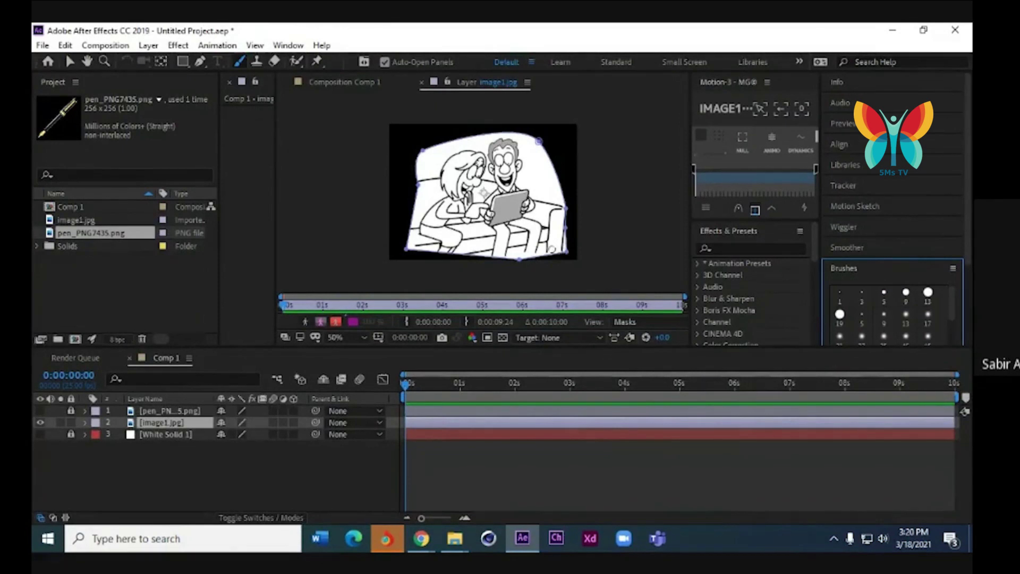
# Paint red over the chair, the man's hand and arm, the couple's lower half, and the girl's hair
pyautogui.click(549, 249)
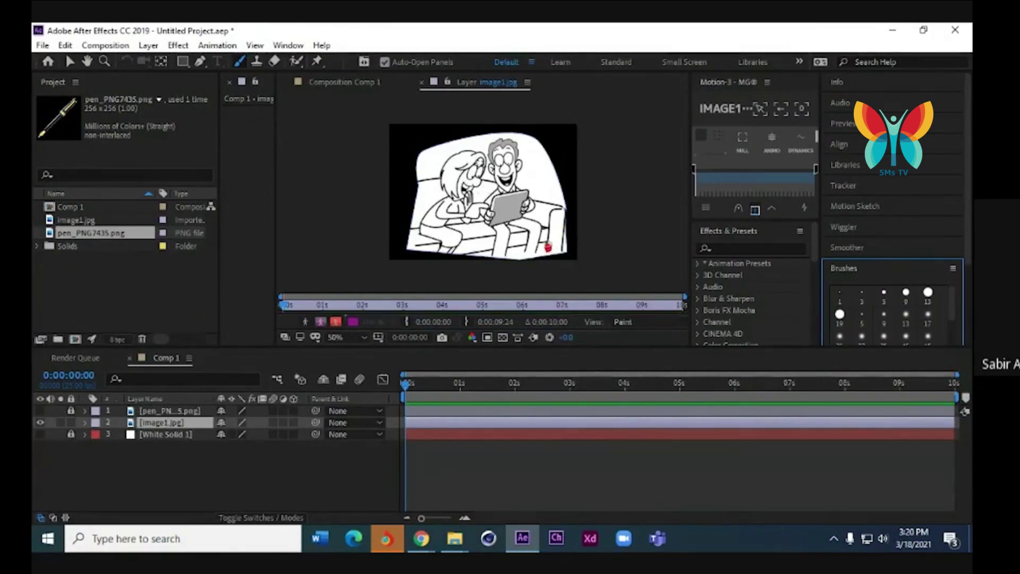
pyautogui.moveTo(548, 227); pyautogui.dragTo(532, 201)
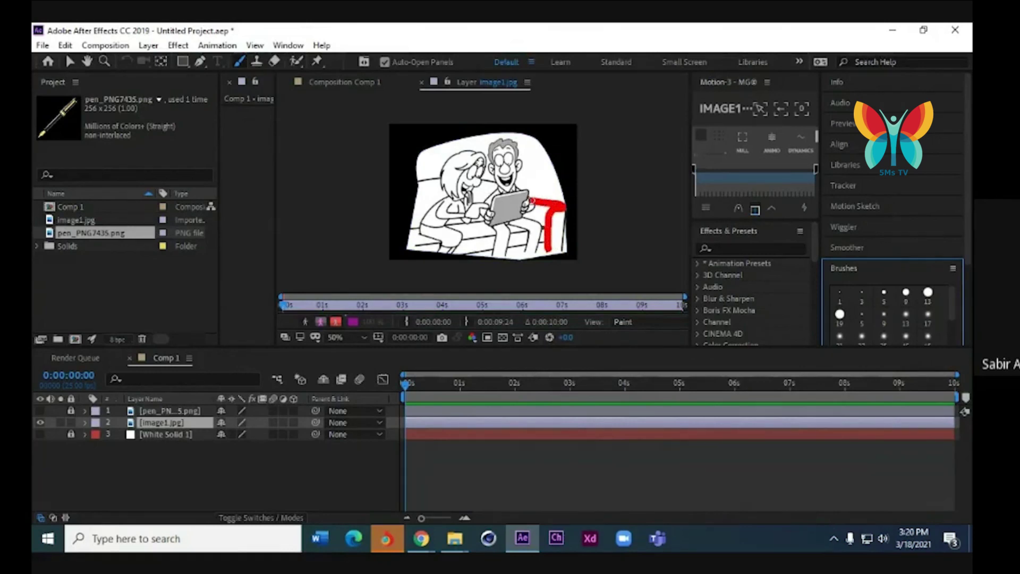
pyautogui.moveTo(530, 201)
pyautogui.mouseDown()
pyautogui.moveTo(493, 221)
pyautogui.moveTo(512, 215)
pyautogui.moveTo(498, 195)
pyautogui.moveTo(517, 193)
pyautogui.moveTo(518, 145)
pyautogui.moveTo(492, 160)
pyautogui.moveTo(498, 194)
pyautogui.moveTo(519, 172)
pyautogui.moveTo(497, 180)
pyautogui.moveTo(514, 156)
pyautogui.moveTo(498, 161)
pyautogui.mouseUp()
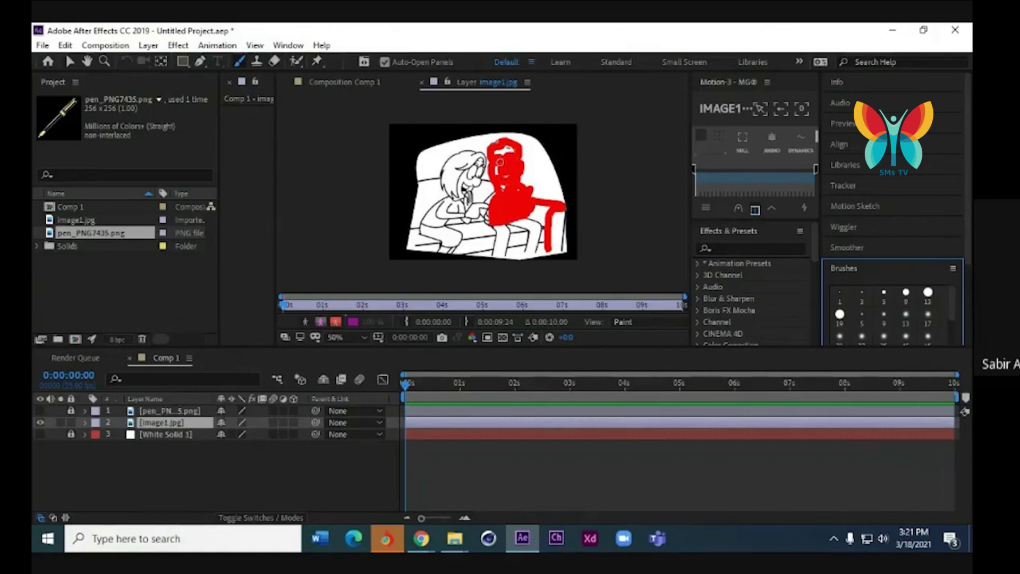
pyautogui.moveTo(501, 213)
pyautogui.mouseDown()
pyautogui.moveTo(531, 220)
pyautogui.moveTo(536, 253)
pyautogui.moveTo(513, 226)
pyautogui.moveTo(524, 227)
pyautogui.moveTo(508, 256)
pyautogui.moveTo(497, 228)
pyautogui.moveTo(497, 255)
pyautogui.moveTo(473, 253)
pyautogui.mouseUp()
pyautogui.moveTo(494, 236)
pyautogui.mouseDown()
pyautogui.moveTo(477, 239)
pyautogui.moveTo(494, 220)
pyautogui.moveTo(471, 213)
pyautogui.moveTo(474, 201)
pyautogui.mouseUp()
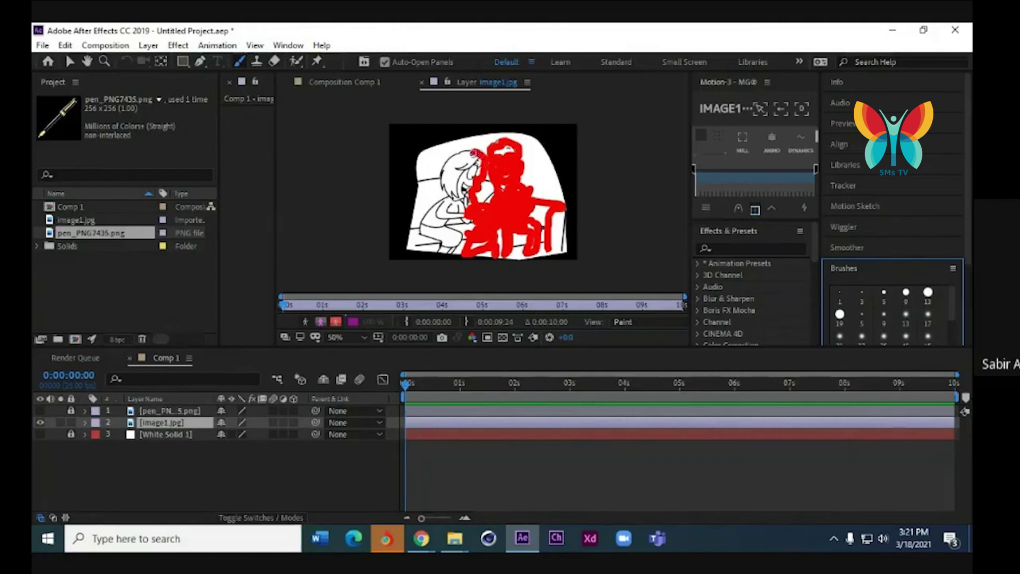
pyautogui.moveTo(472, 152)
pyautogui.mouseDown()
pyautogui.moveTo(452, 161)
pyautogui.moveTo(421, 236)
pyautogui.moveTo(456, 255)
pyautogui.moveTo(462, 236)
pyautogui.moveTo(444, 245)
pyautogui.moveTo(457, 231)
pyautogui.moveTo(420, 226)
pyautogui.moveTo(470, 218)
pyautogui.moveTo(439, 217)
pyautogui.moveTo(465, 213)
pyautogui.moveTo(458, 186)
pyautogui.moveTo(472, 160)
pyautogui.moveTo(479, 172)
pyautogui.moveTo(465, 185)
pyautogui.mouseUp()
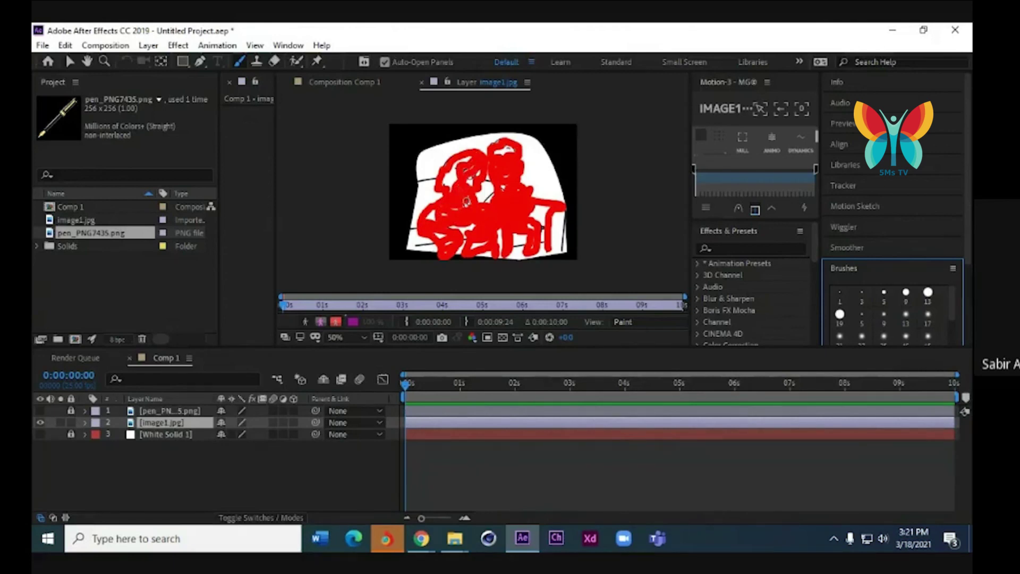
# Reopen Comp 1 and show the White Solid background, leaving the pen layer hidden
pyautogui.click(514, 269)
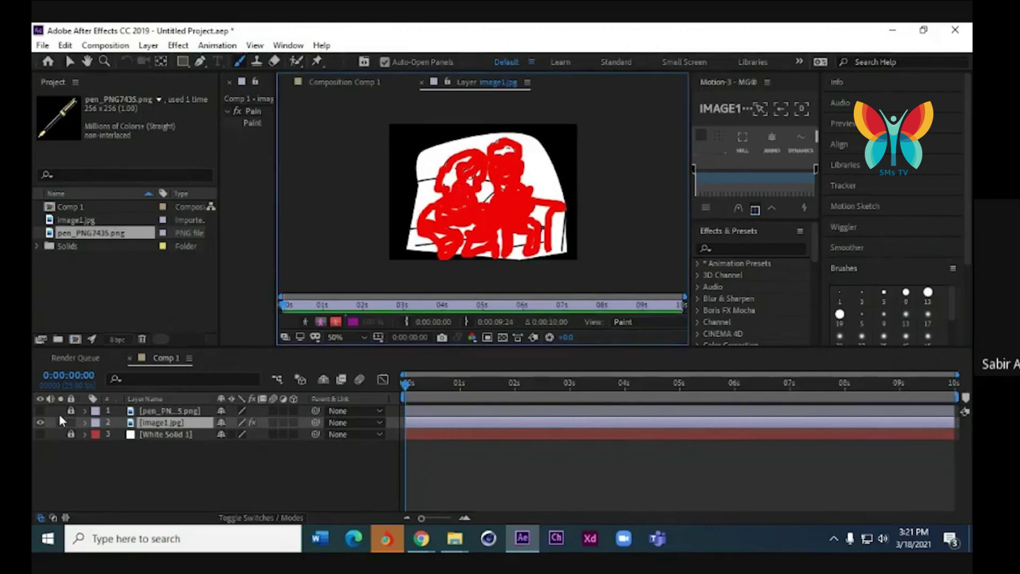
pyautogui.doubleClick(48, 208)
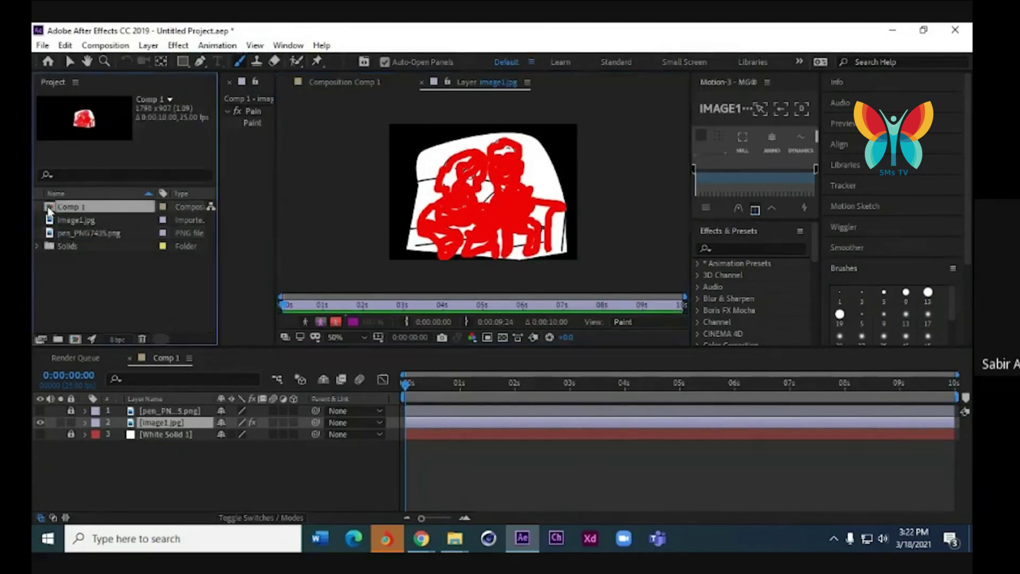
pyautogui.click(40, 435)
pyautogui.click(41, 411)
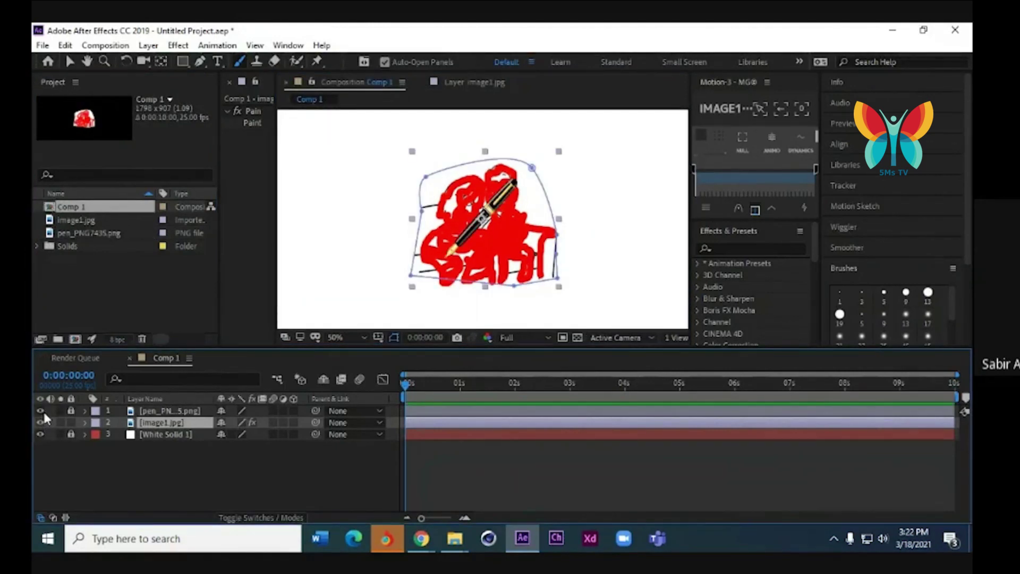
pyautogui.click(42, 411)
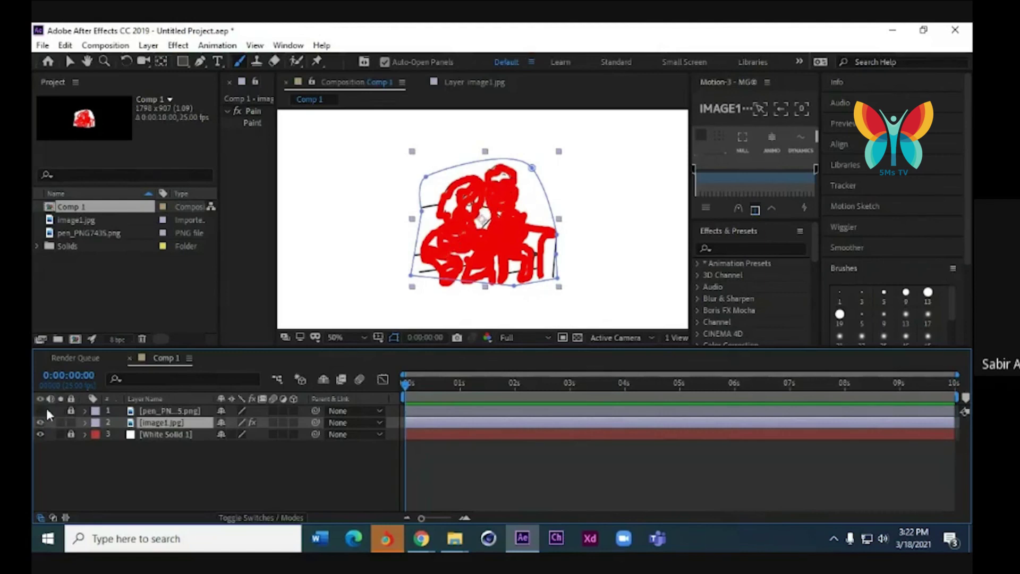
# Reveal the image layer's Paint effect in the timeline with E
pyautogui.scroll(5, 497, 242)
pyautogui.scroll(-3, 495, 238)
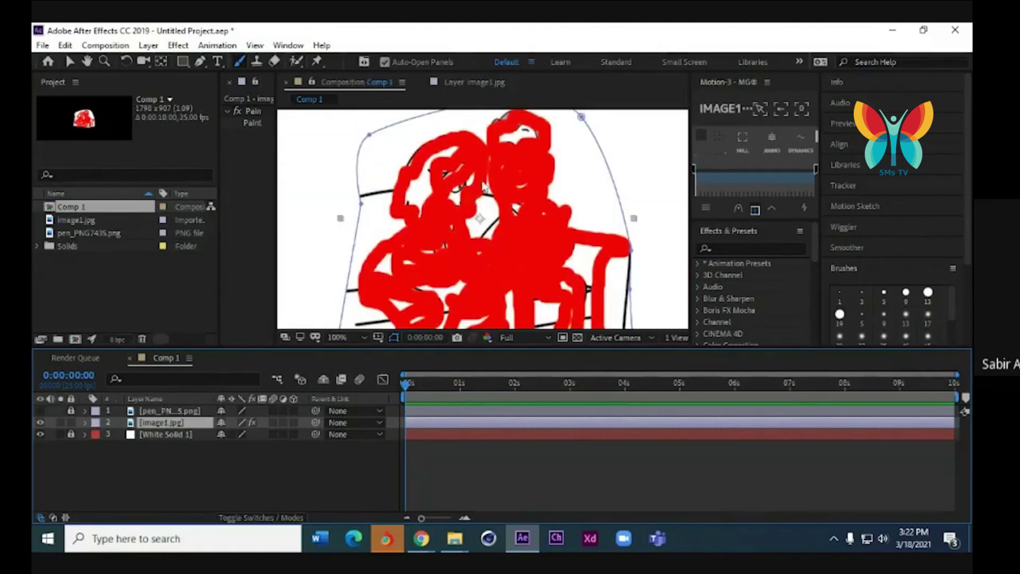
pyautogui.scroll(-2, 480, 201)
pyautogui.scroll(2, 552, 215)
pyautogui.scroll(-2, 553, 218)
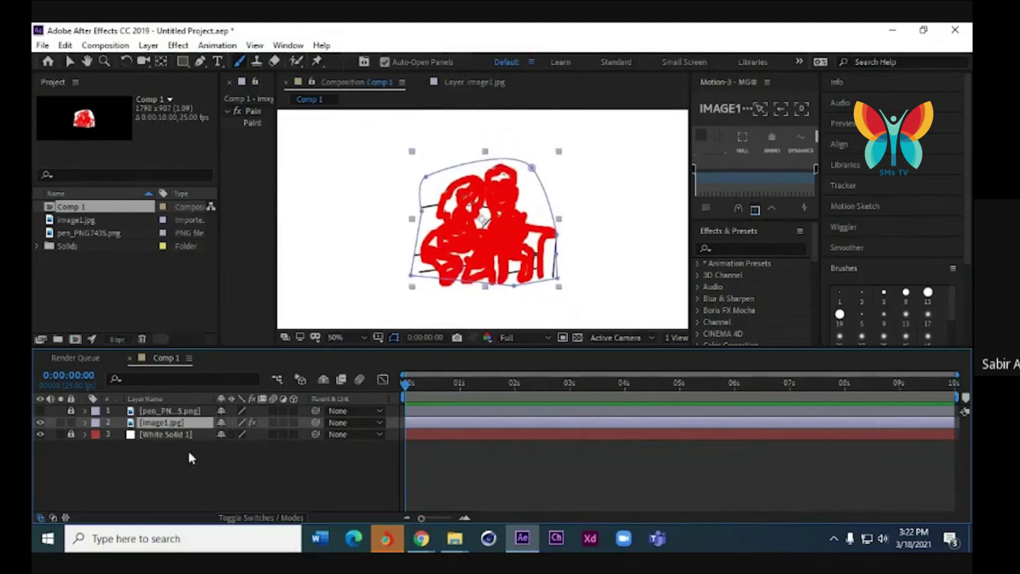
pyautogui.press('e')
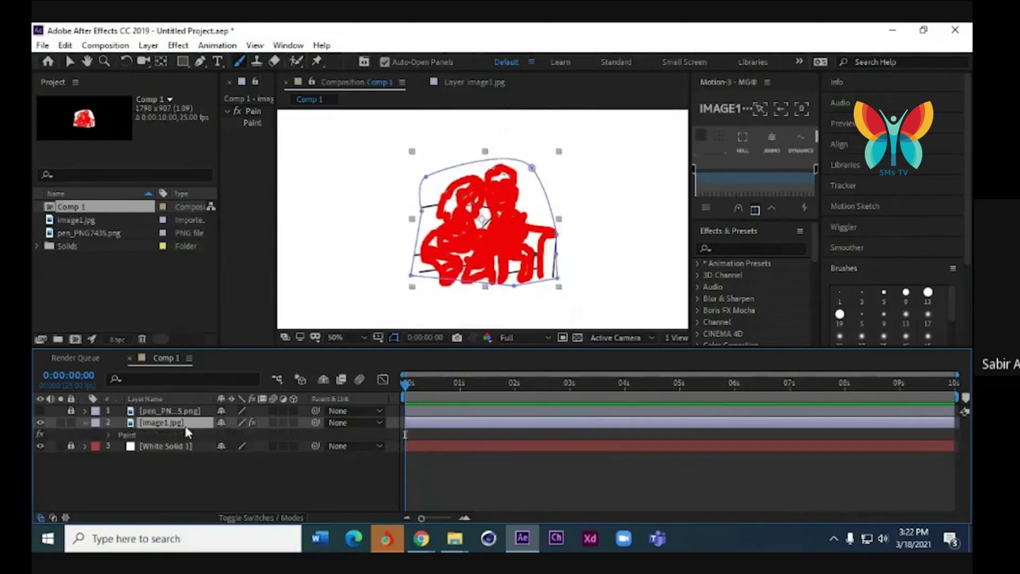
# Expand the Paint effect, turn on Paint on Transparent, and zoom the view back out
pyautogui.click(108, 435)
pyautogui.click(224, 447)
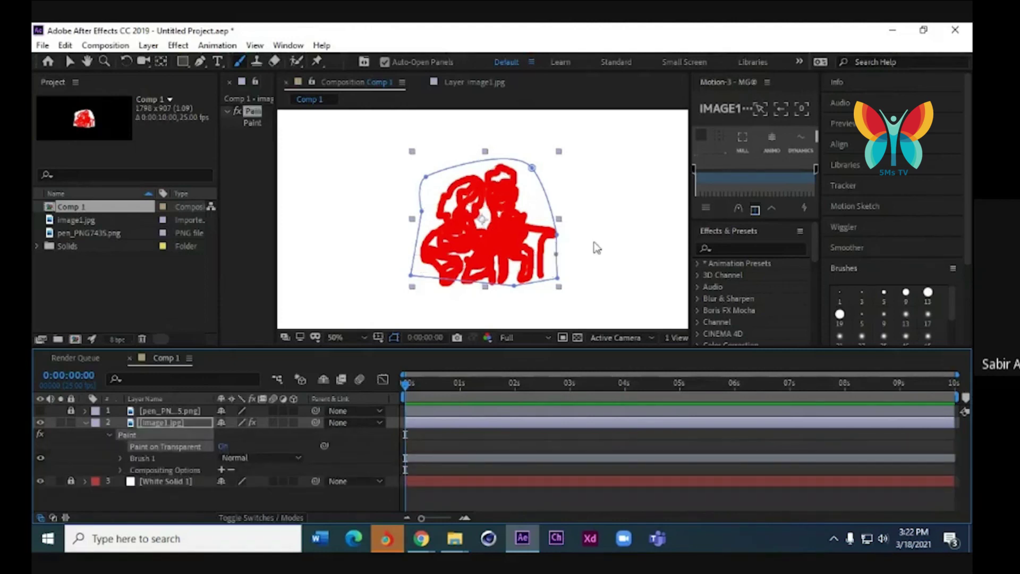
pyautogui.scroll(3, 595, 242)
pyautogui.scroll(-2, 595, 242)
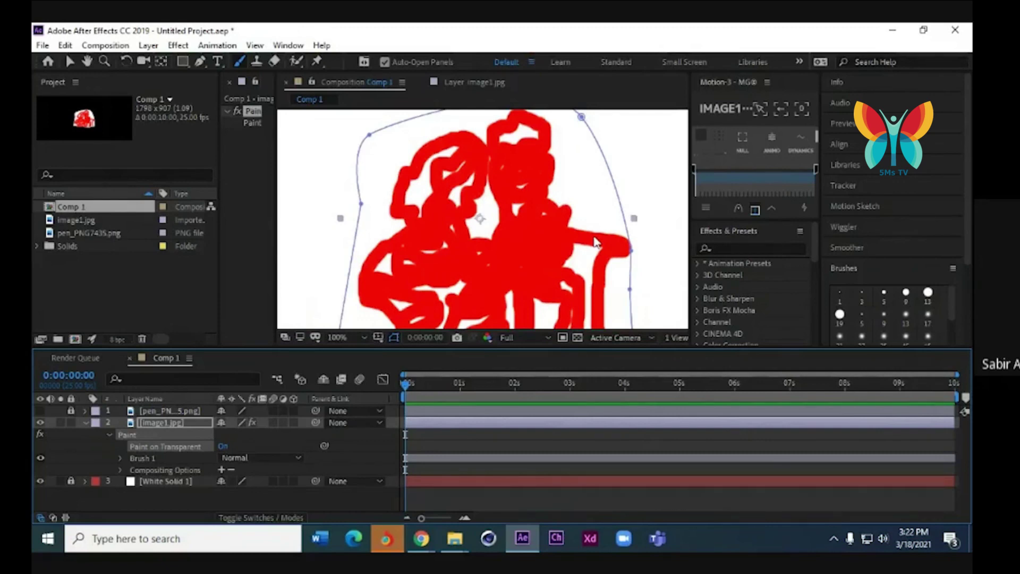
pyautogui.scroll(-1, 596, 242)
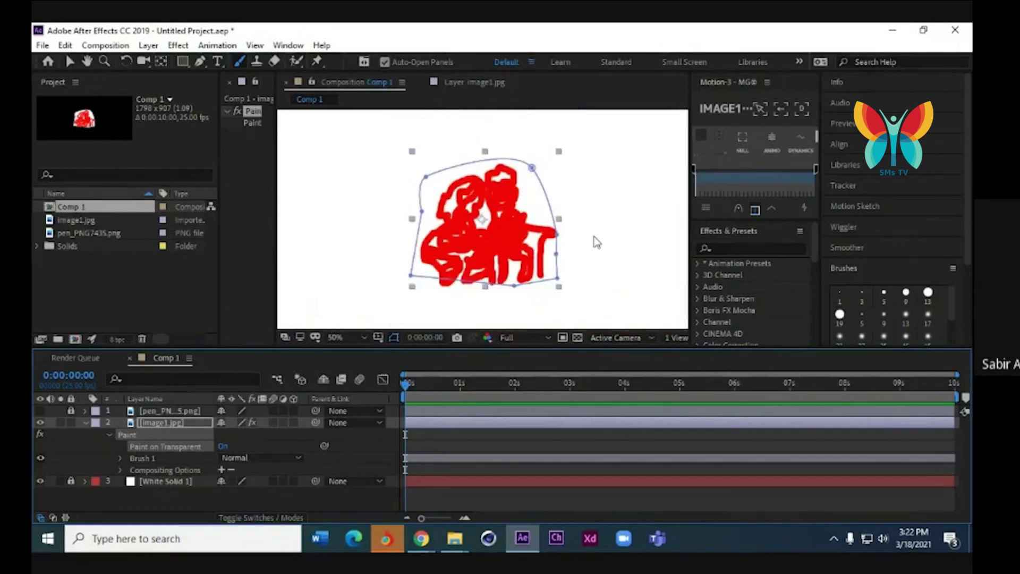
pyautogui.scroll(1, 506, 237)
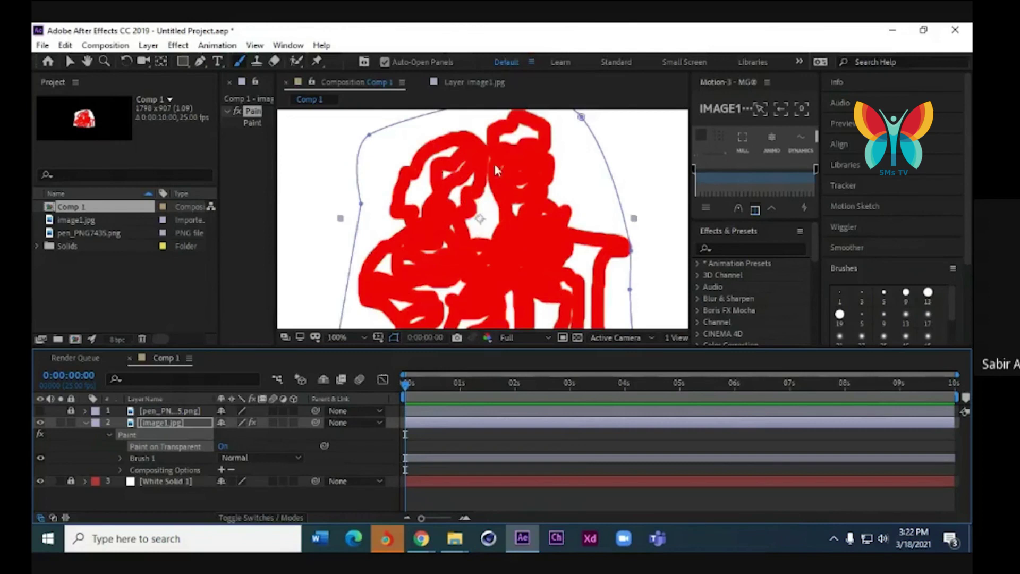
pyautogui.press(',')
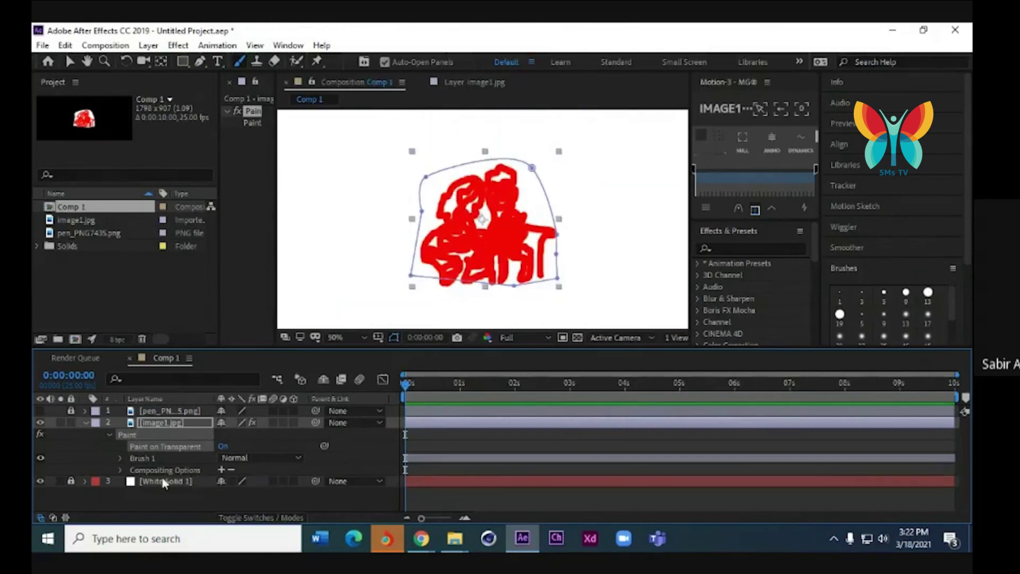
# Set Brush 1's stroke Color to white and its Channels to Alpha
pyautogui.click(119, 458)
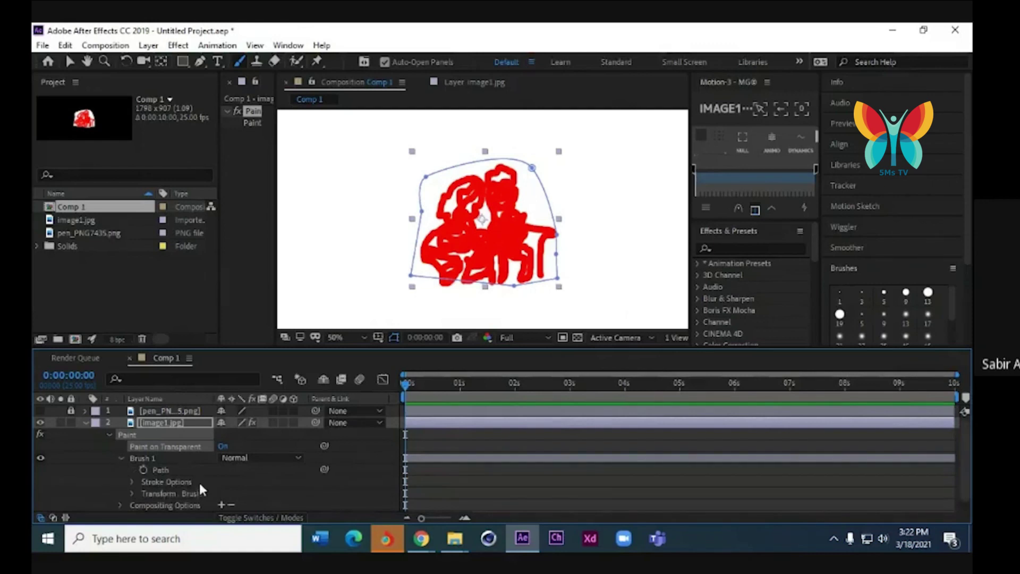
pyautogui.scroll(-1, 199, 480)
pyautogui.click(133, 470)
pyautogui.click(243, 446)
pyautogui.click(348, 239)
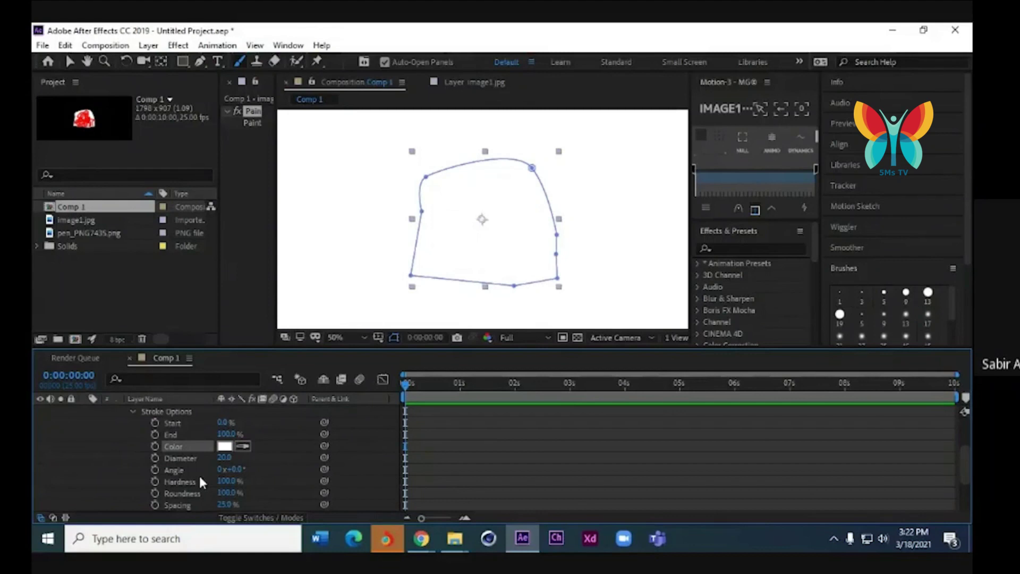
pyautogui.scroll(-3, 251, 453)
pyautogui.click(251, 448)
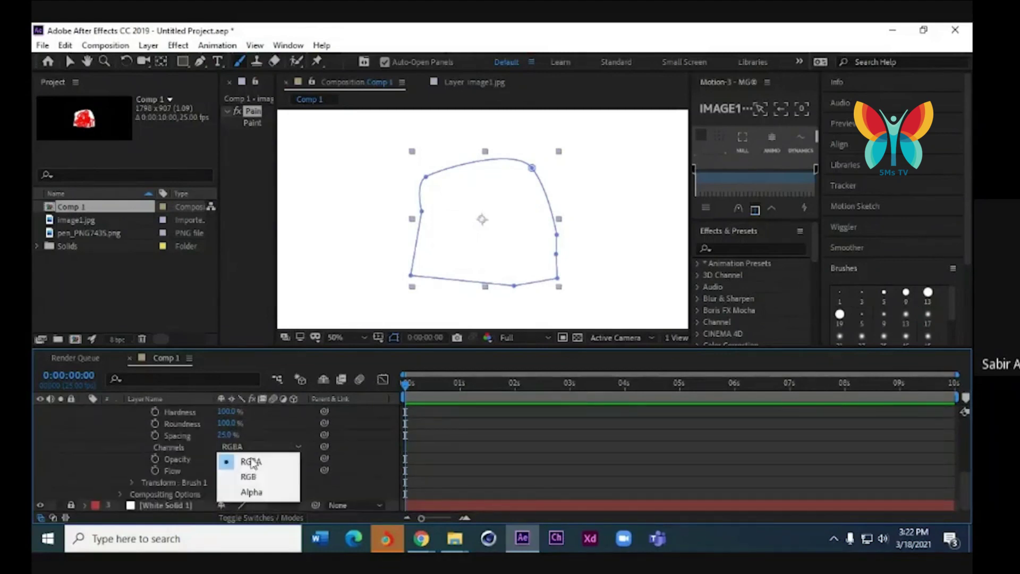
pyautogui.click(252, 492)
# Scrub the timeline, including 0:00:01:12, to check the sketch showing through the stroke
pyautogui.moveTo(409, 385); pyautogui.dragTo(541, 384)
pyautogui.click(487, 384)
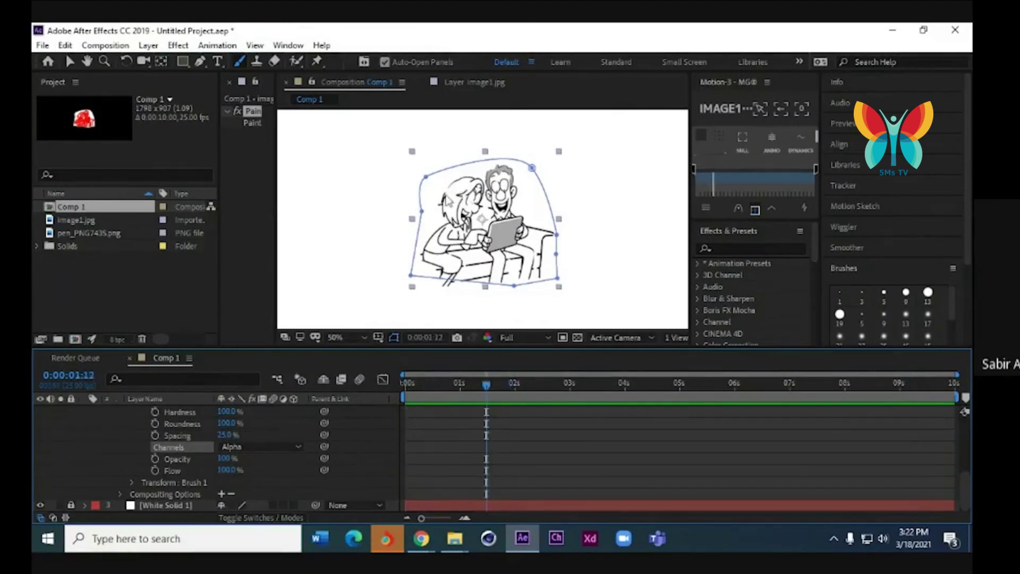
pyautogui.moveTo(486, 383); pyautogui.dragTo(551, 384)
pyautogui.moveTo(683, 427)
pyautogui.mouseDown()
pyautogui.moveTo(409, 488)
pyautogui.moveTo(347, 485)
pyautogui.mouseUp()
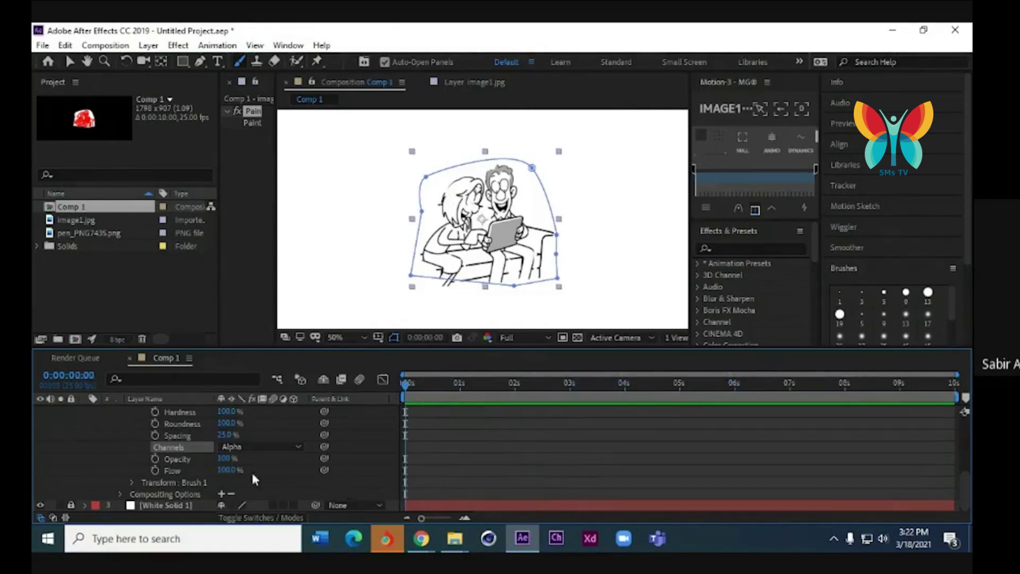
pyautogui.scroll(3, 206, 467)
# Keyframe the stroke End at 0% at the start and 100% at 4 seconds
pyautogui.click(154, 435)
pyautogui.click(226, 435)
pyautogui.write('0')
pyautogui.press('Return')
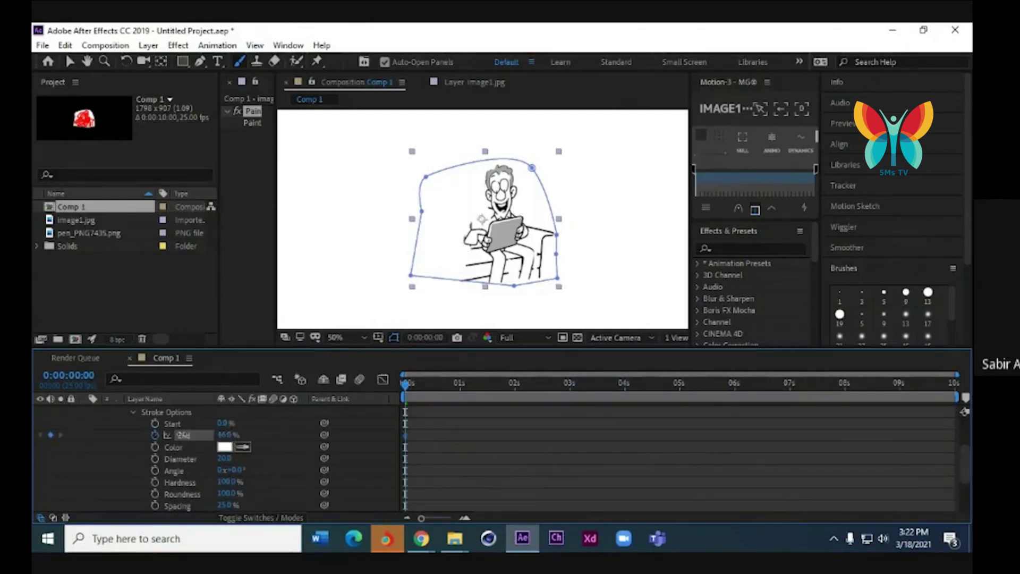
pyautogui.moveTo(406, 383); pyautogui.dragTo(625, 385)
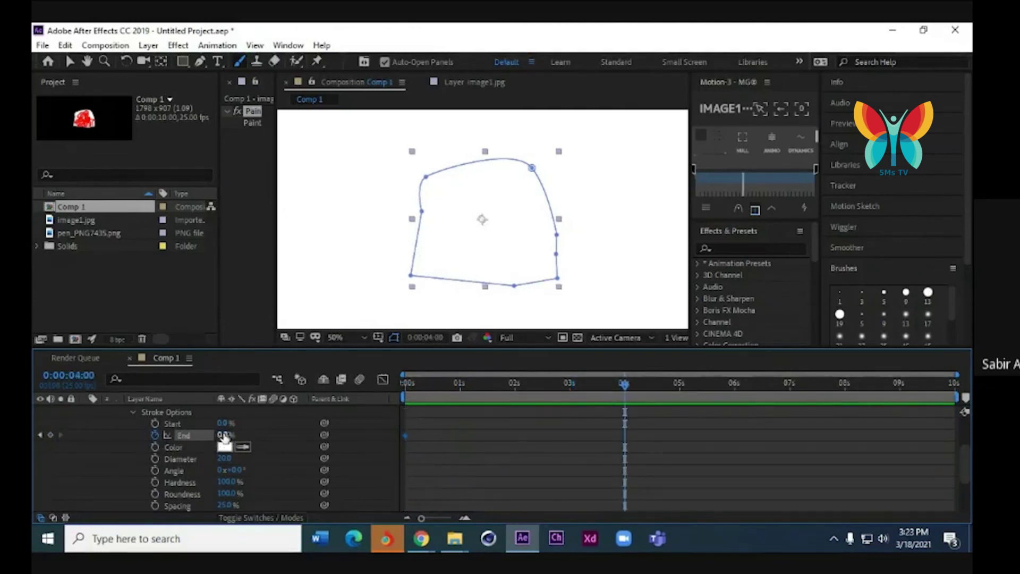
pyautogui.moveTo(223, 435); pyautogui.dragTo(448, 425)
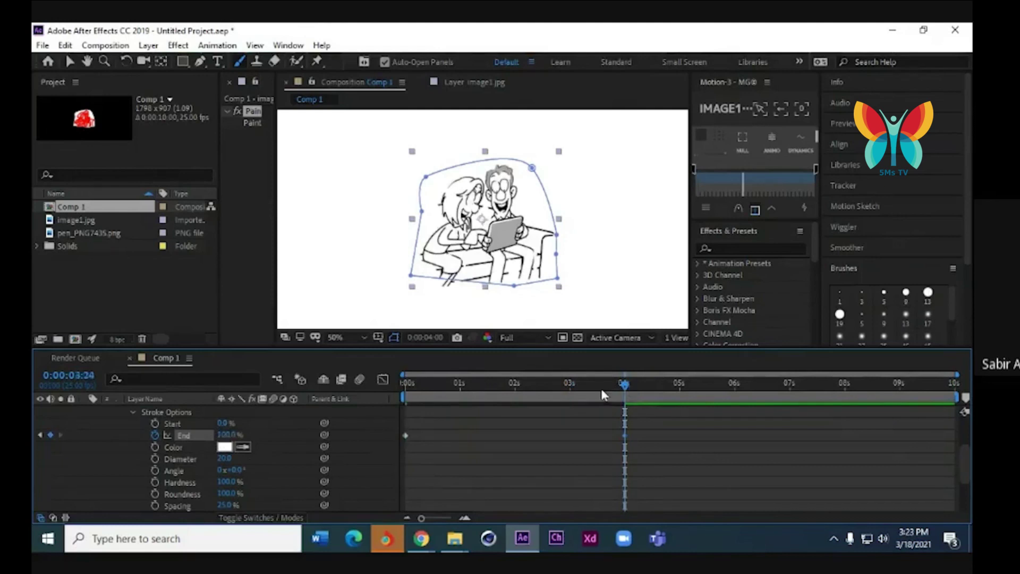
# Preview the draw-on, then move the 100% End keyframe to about 4.6 seconds
pyautogui.click(407, 383)
pyautogui.press('space')
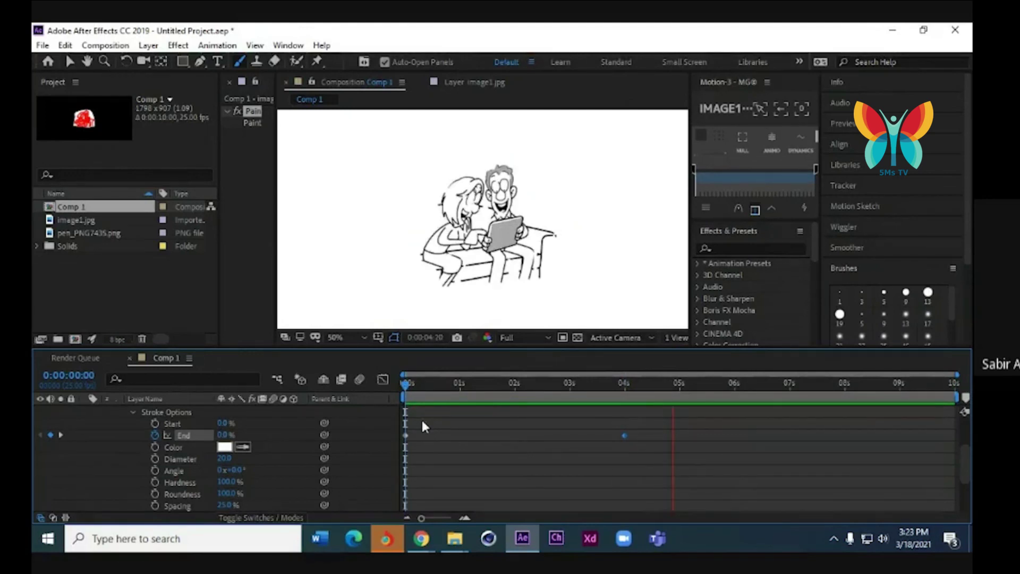
pyautogui.press('space')
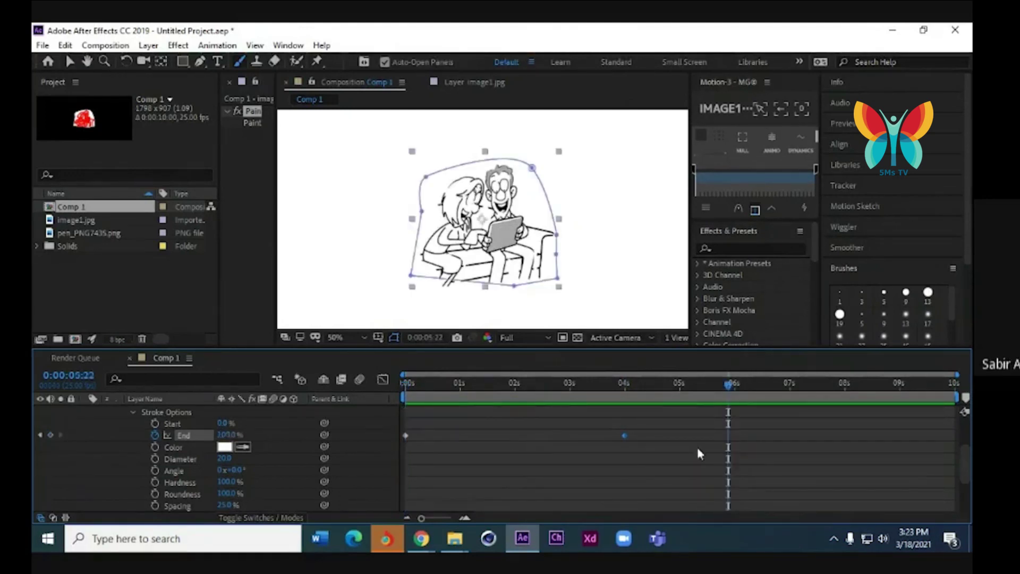
pyautogui.moveTo(731, 401)
pyautogui.mouseDown()
pyautogui.moveTo(447, 455)
pyautogui.moveTo(398, 449)
pyautogui.mouseUp()
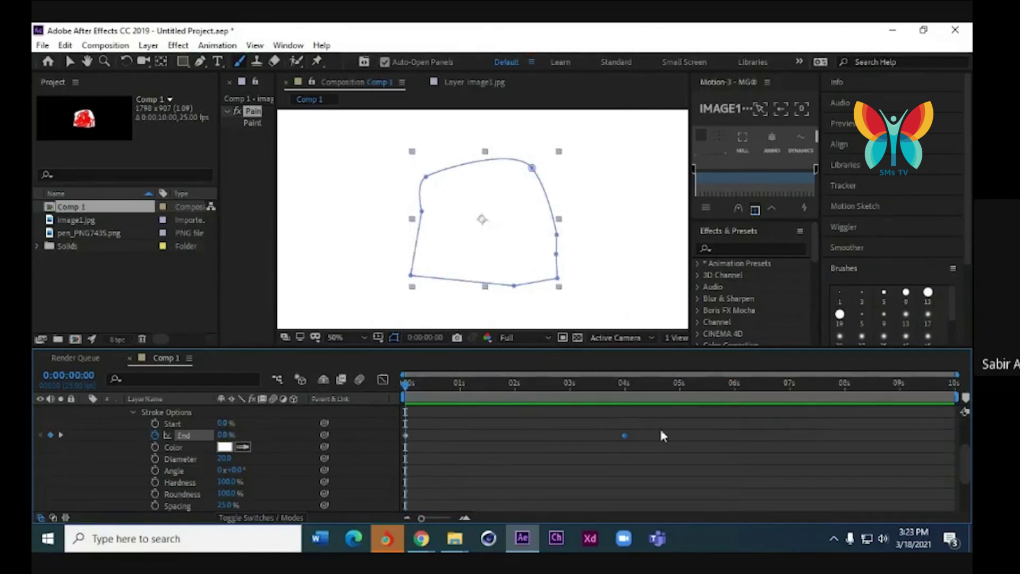
pyautogui.moveTo(624, 435); pyautogui.dragTo(655, 436)
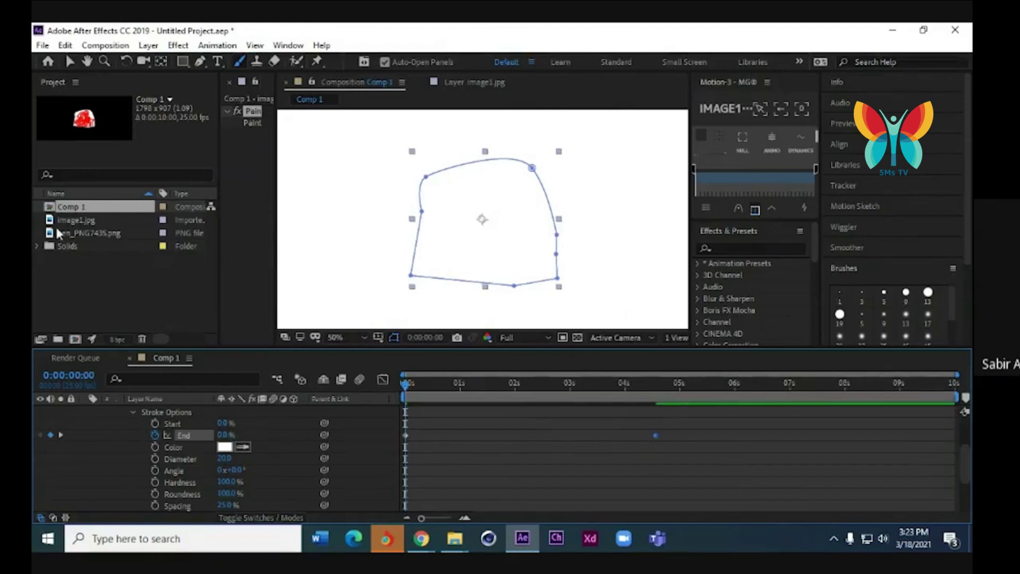
# Collapse image1.jpg's Paint properties, lock the layer, and scrub to check the draw-on
pyautogui.scroll(5, 59, 425)
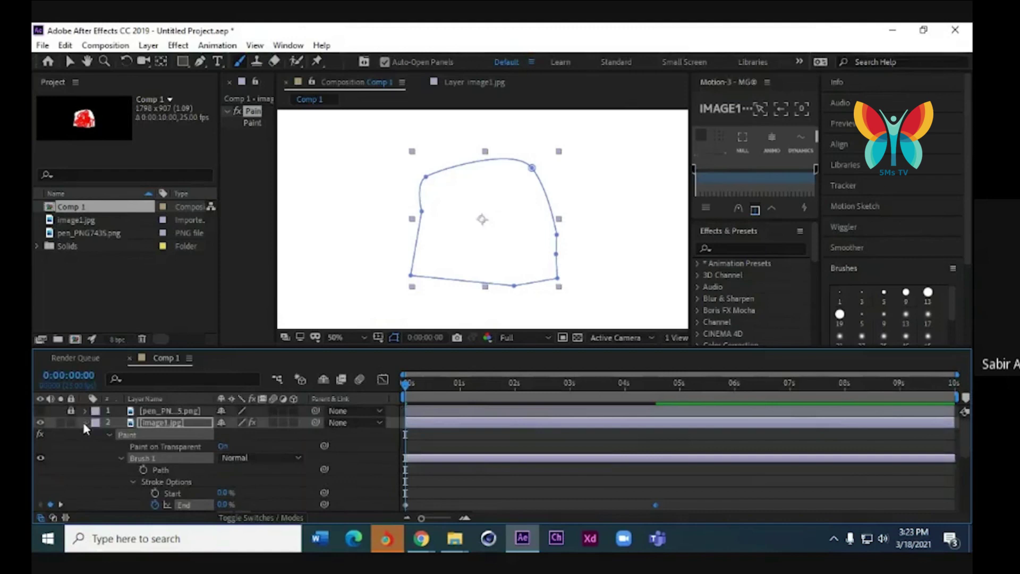
pyautogui.click(83, 422)
pyautogui.click(71, 423)
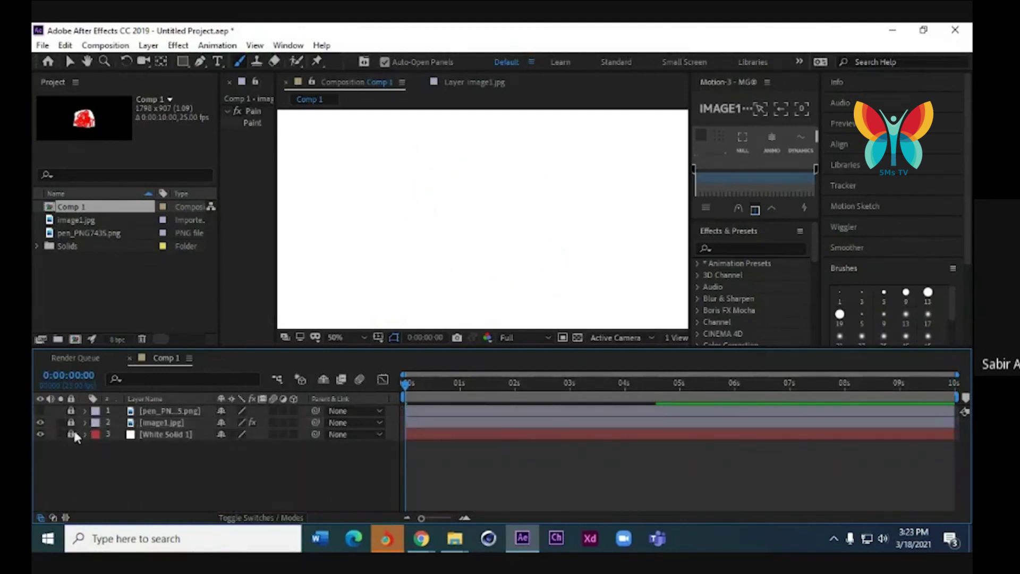
pyautogui.moveTo(412, 388)
pyautogui.mouseDown()
pyautogui.moveTo(877, 451)
pyautogui.moveTo(807, 439)
pyautogui.mouseUp()
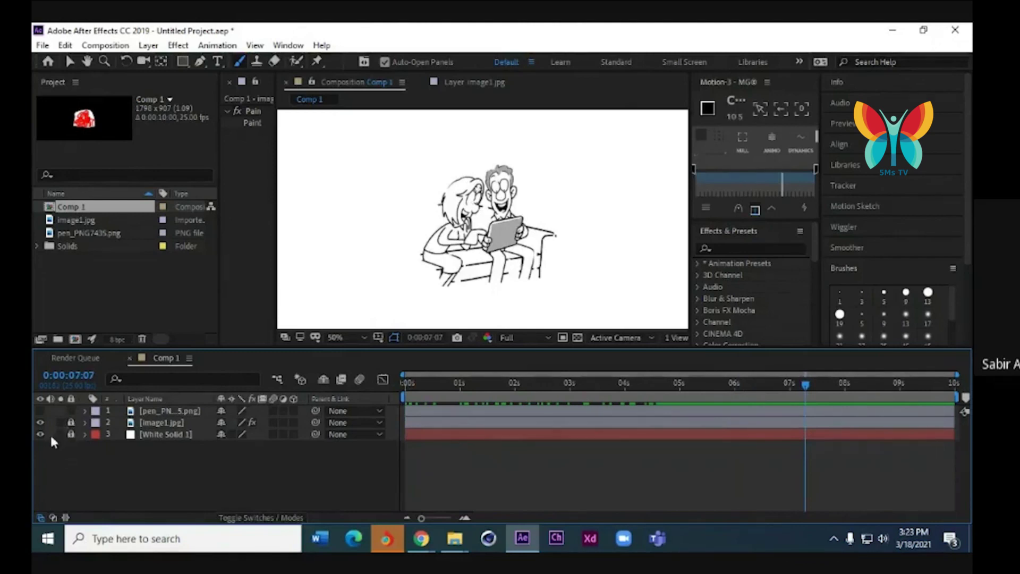
pyautogui.moveTo(806, 383)
pyautogui.mouseDown()
pyautogui.moveTo(411, 406)
pyautogui.moveTo(643, 422)
pyautogui.moveTo(525, 449)
pyautogui.moveTo(420, 425)
pyautogui.mouseUp()
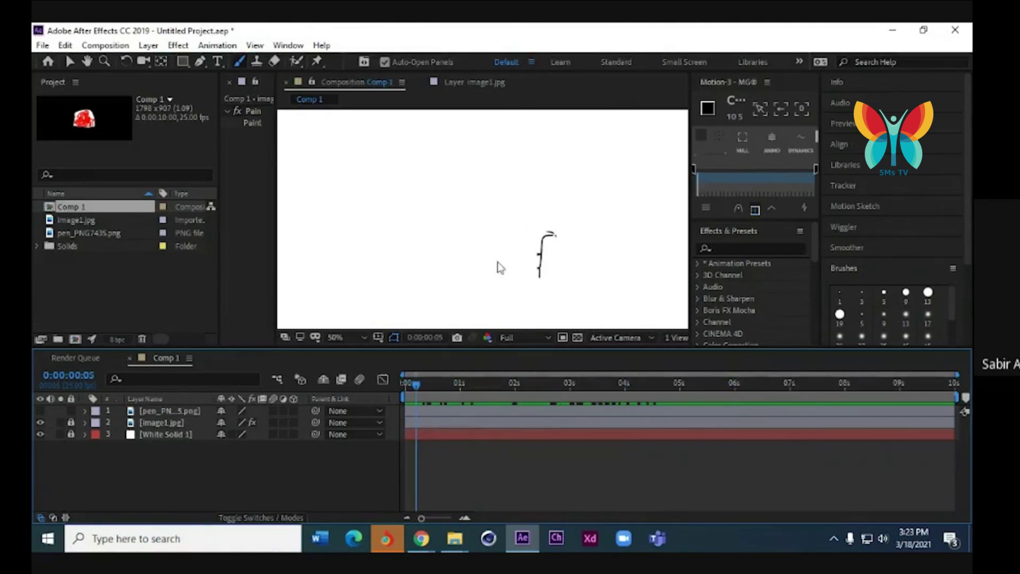
# Show the pen layer, scale it to 47%, and put its tip on the sketch's first stroke
pyautogui.click(40, 411)
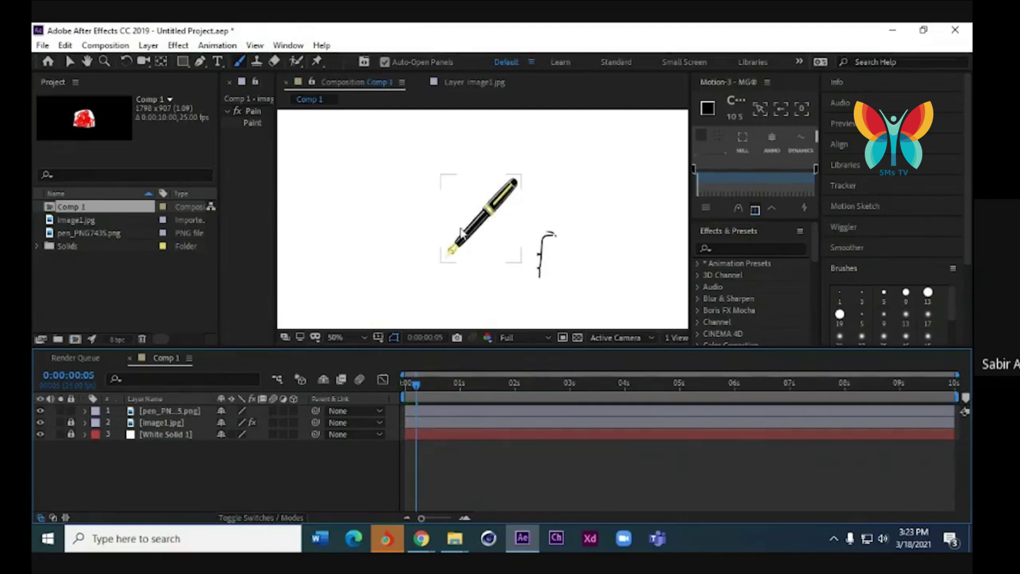
pyautogui.click(156, 411)
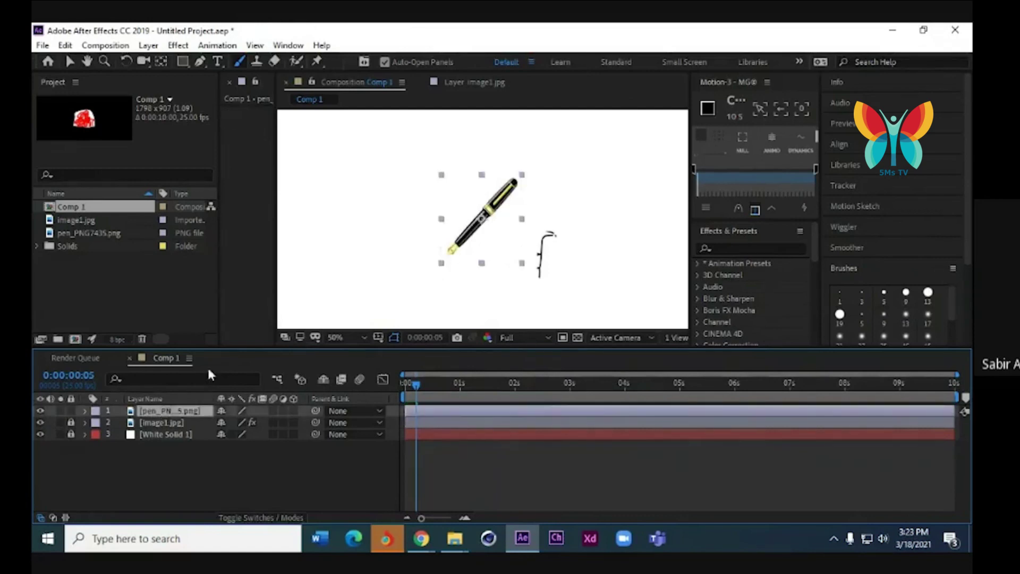
pyautogui.click(162, 61)
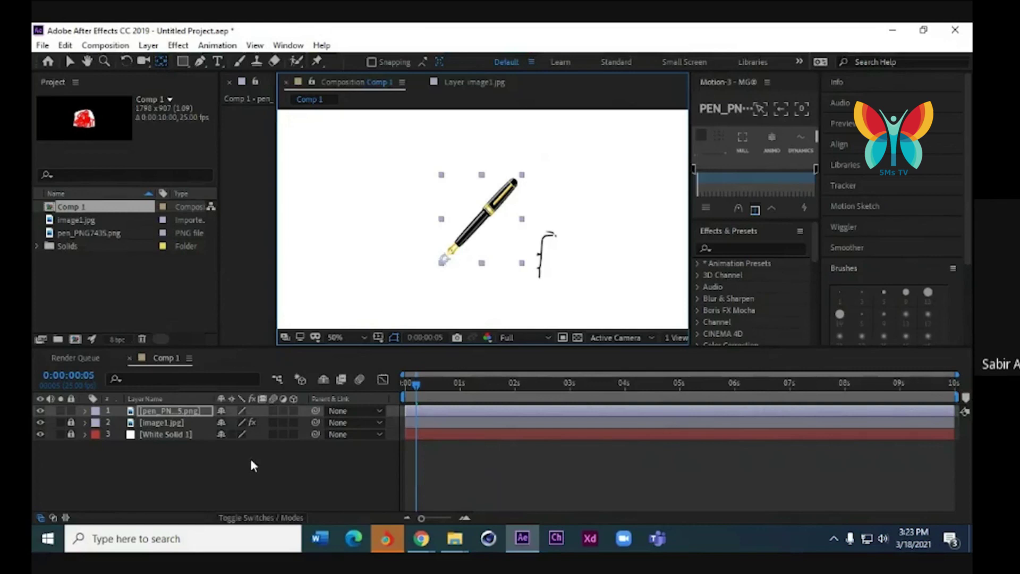
pyautogui.press('s')
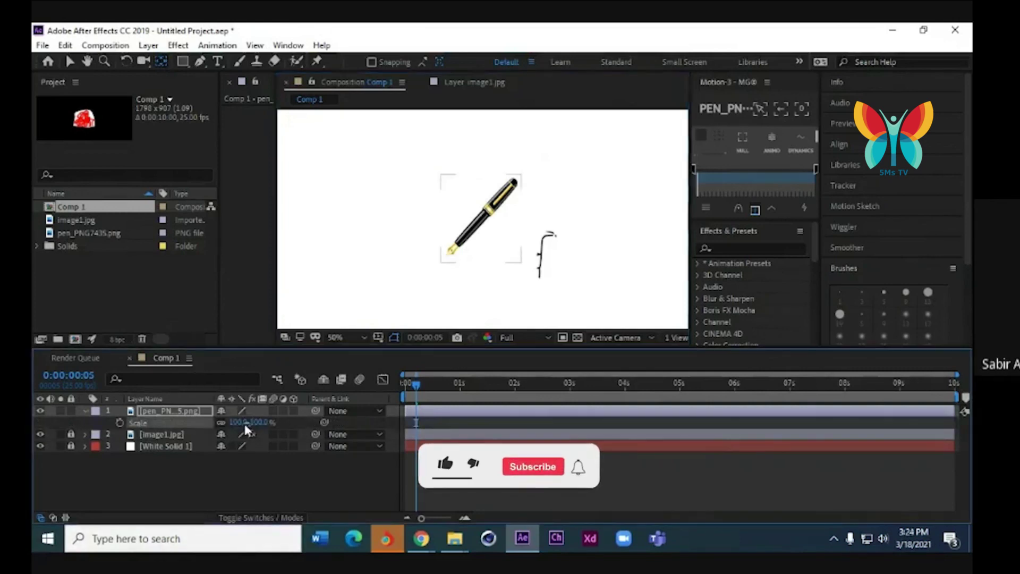
pyautogui.moveTo(246, 423); pyautogui.dragTo(224, 425)
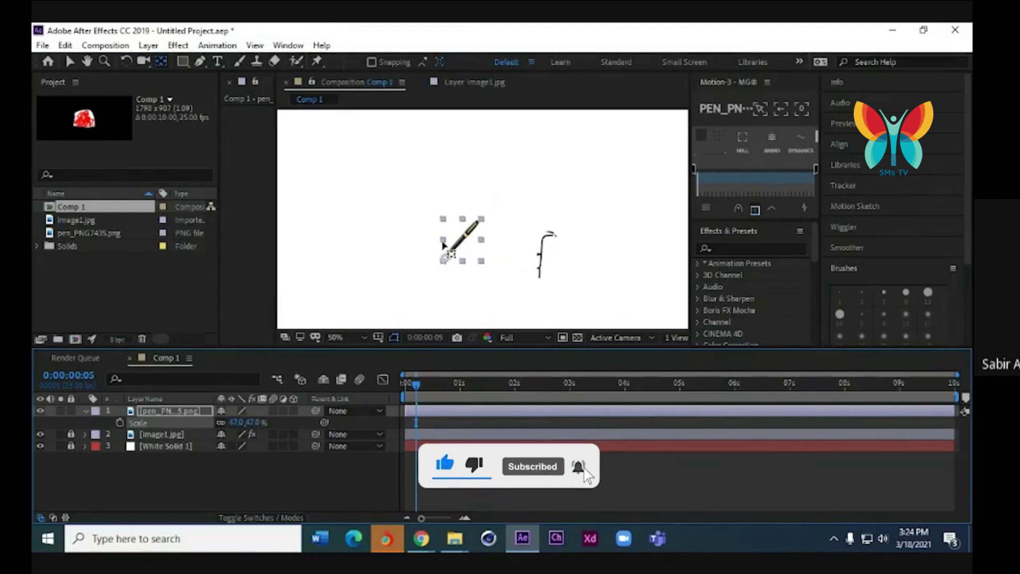
pyautogui.click(69, 61)
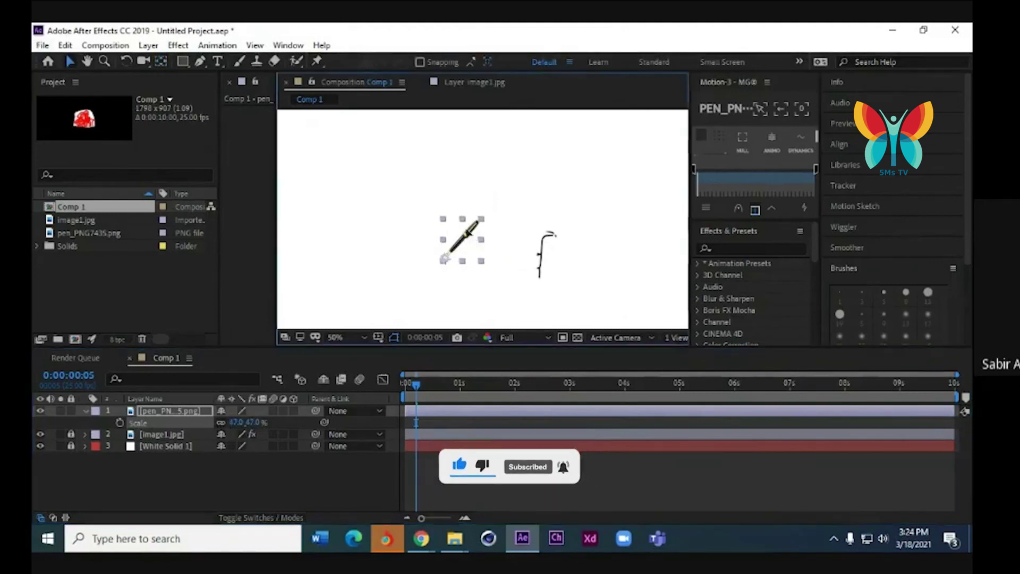
pyautogui.moveTo(471, 235); pyautogui.dragTo(565, 256)
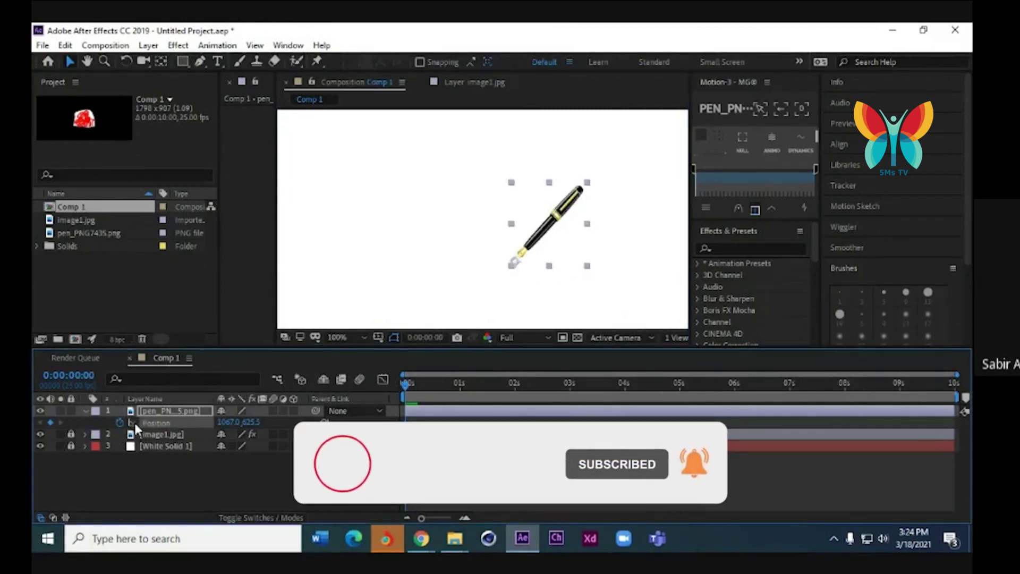
# Over the first frames, move the pen so its tip meets the growing stroke
pyautogui.press('.')
pyautogui.press('.')
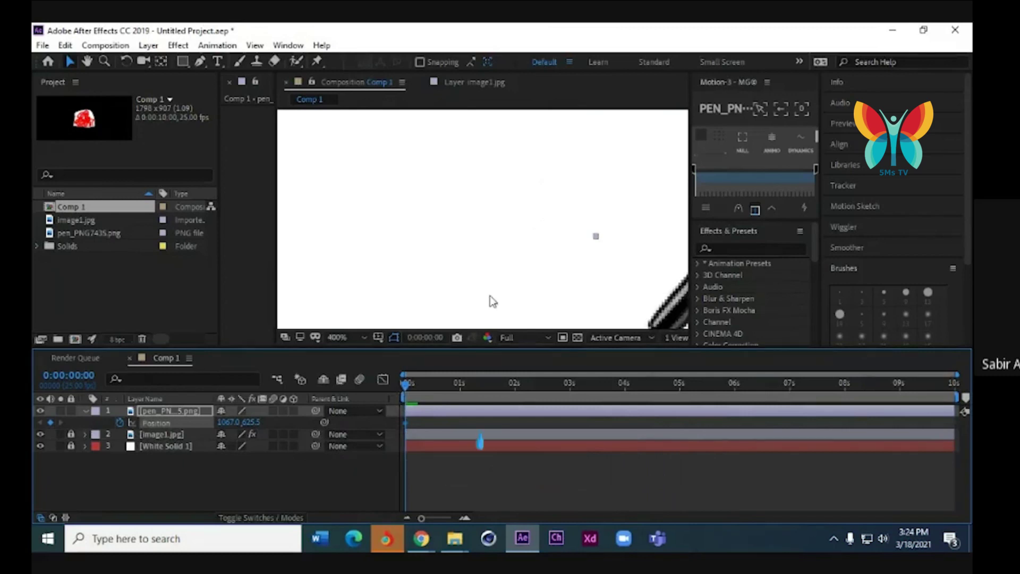
pyautogui.press(',')
pyautogui.press(',')
pyautogui.press(',')
pyautogui.press(',')
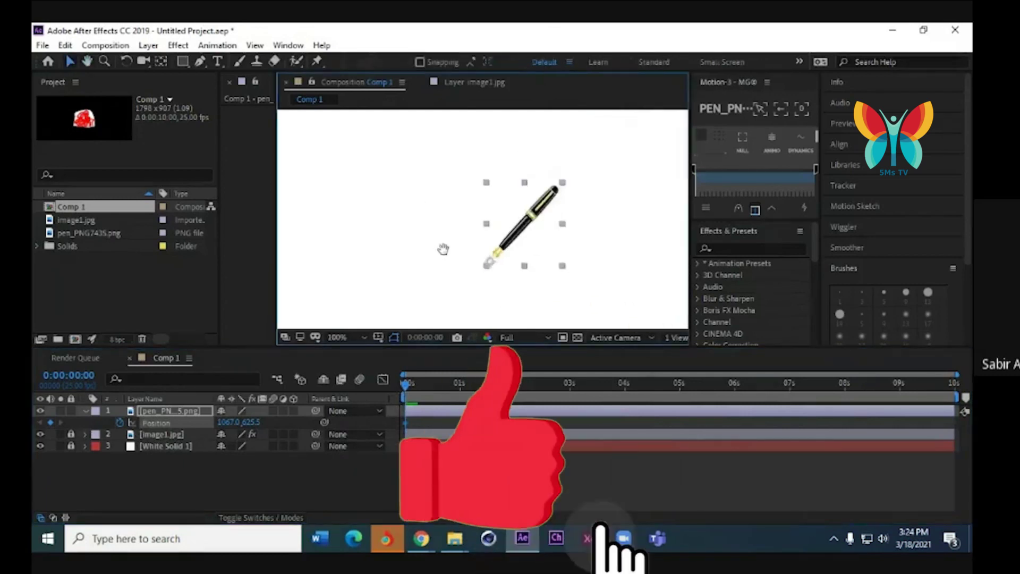
pyautogui.moveTo(443, 249); pyautogui.dragTo(443, 256)
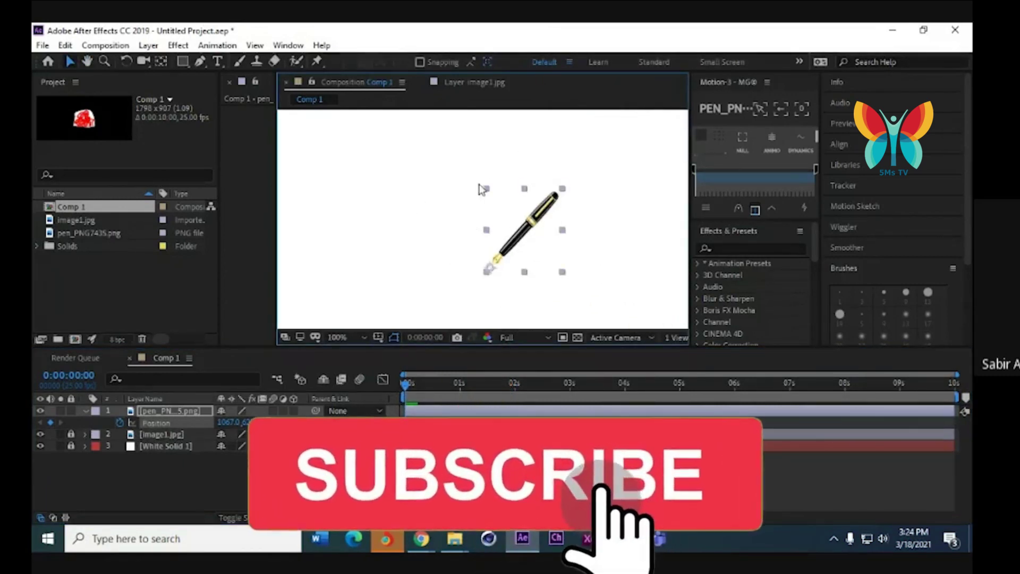
pyautogui.click(408, 385)
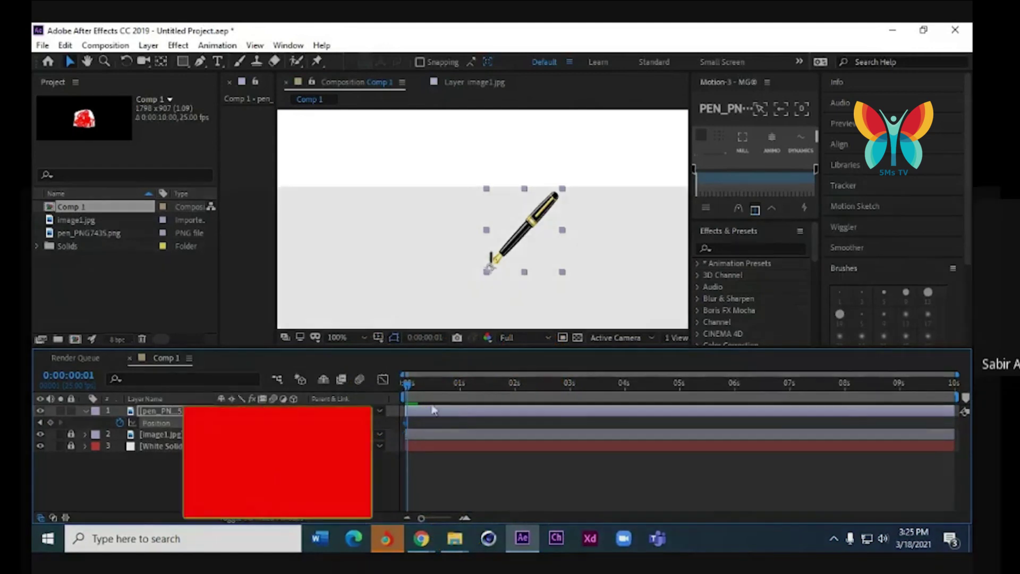
pyautogui.moveTo(518, 241); pyautogui.dragTo(522, 221)
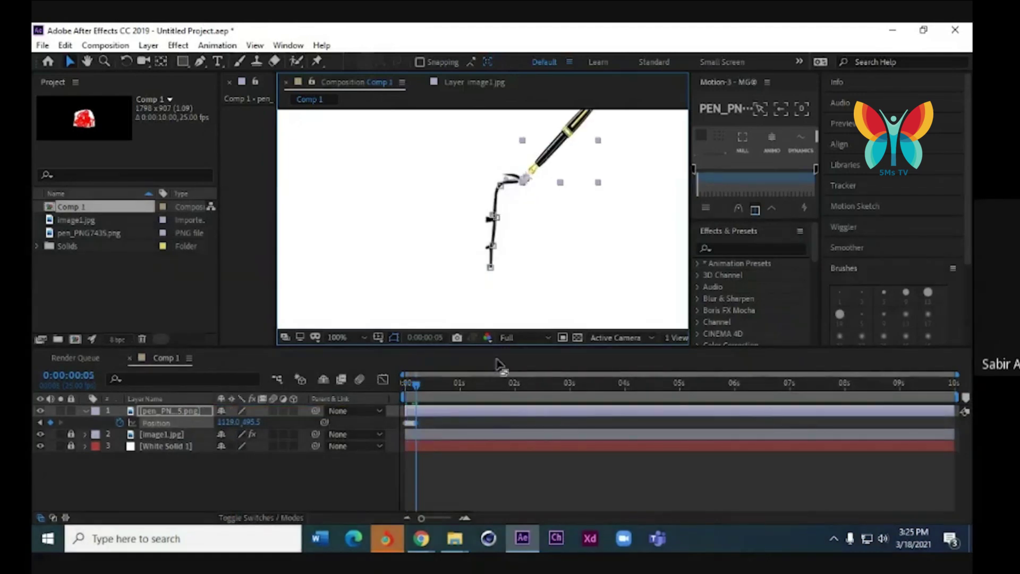
pyautogui.moveTo(420, 385); pyautogui.dragTo(424, 390)
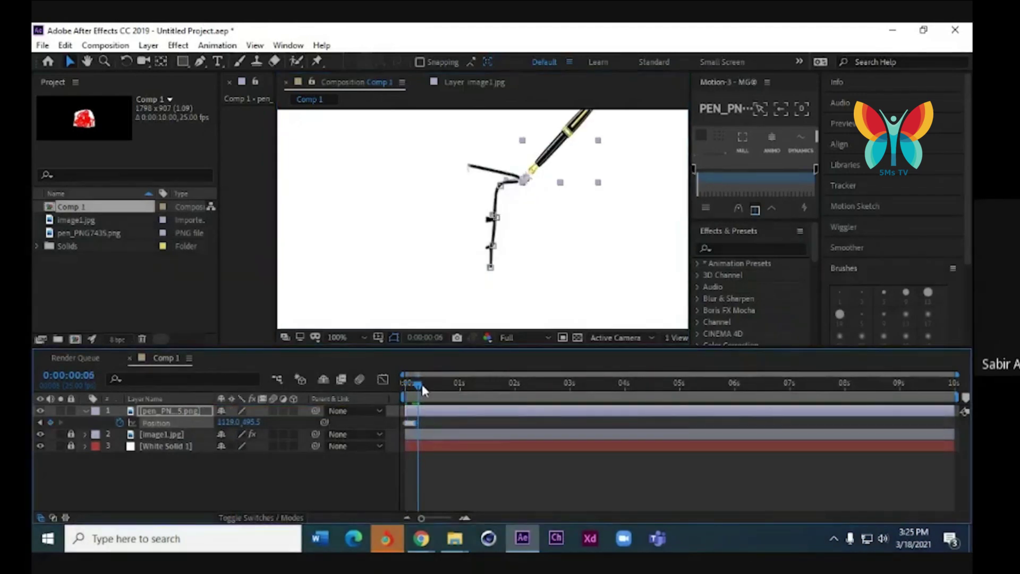
pyautogui.moveTo(544, 160); pyautogui.dragTo(483, 149)
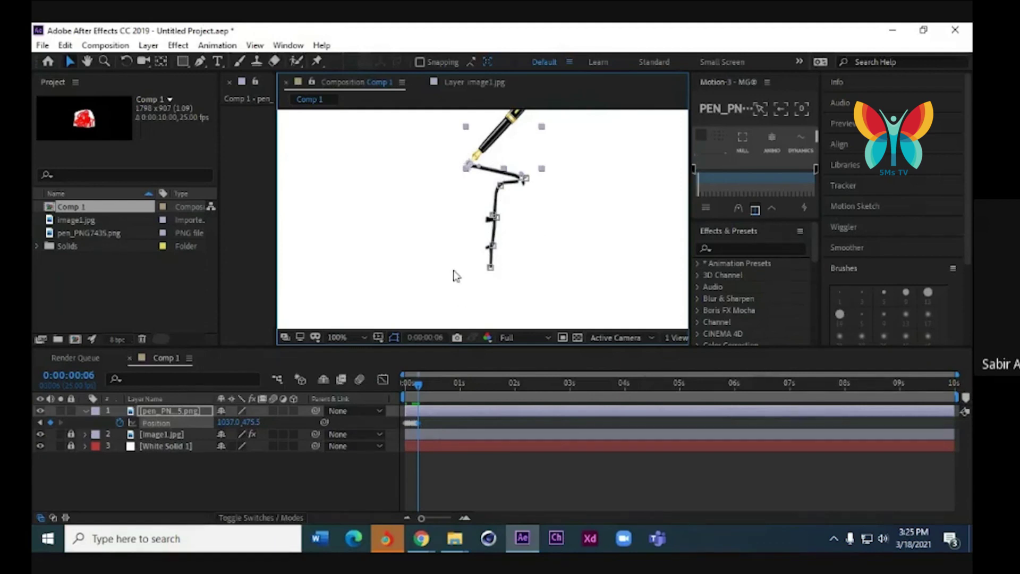
# Keyframe the pen tip onto the stroke end at frames 7, 8, 9 and 10
pyautogui.scroll(-4, 460, 198)
pyautogui.scroll(4, 461, 198)
pyautogui.moveTo(419, 393); pyautogui.dragTo(417, 401)
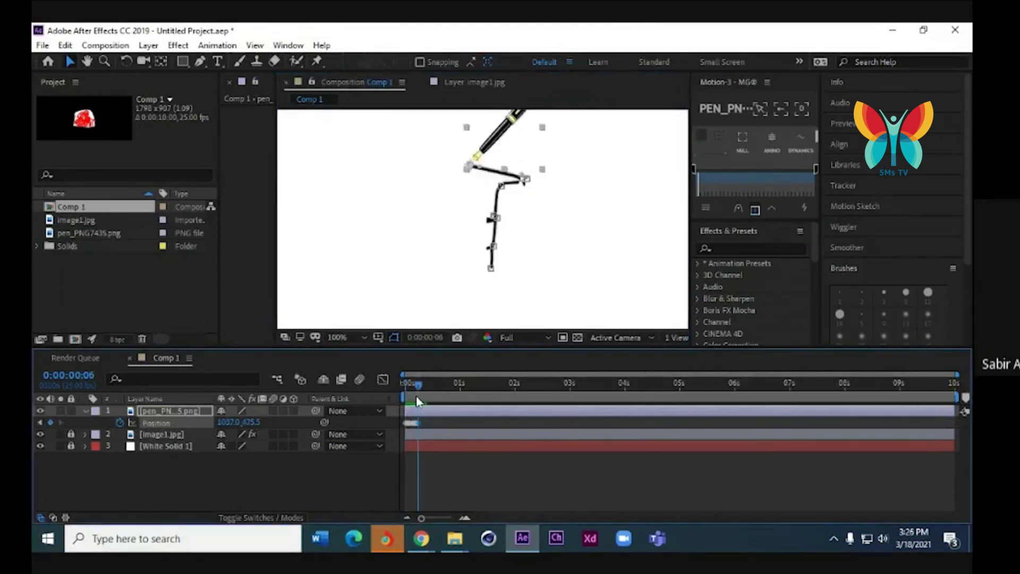
pyautogui.moveTo(417, 398); pyautogui.dragTo(420, 395)
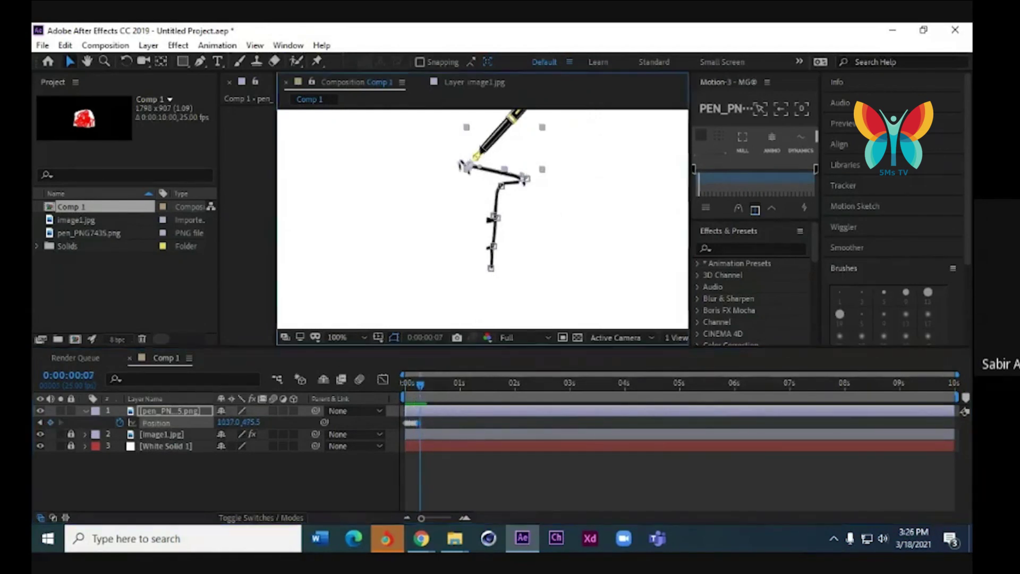
pyautogui.moveTo(479, 148); pyautogui.dragTo(476, 143)
pyautogui.moveTo(419, 385); pyautogui.dragTo(423, 387)
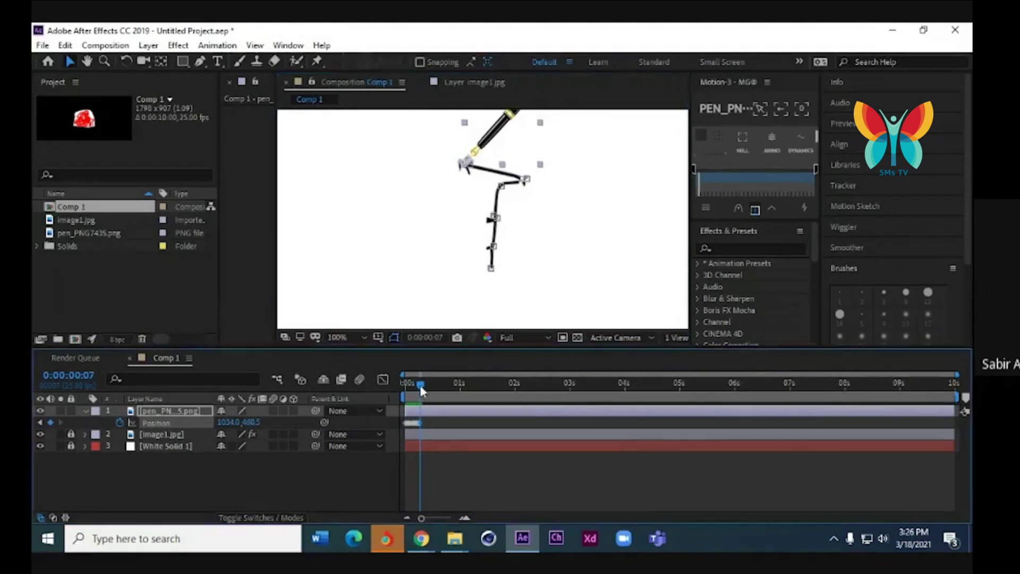
pyautogui.moveTo(484, 142); pyautogui.dragTo(482, 143)
pyautogui.moveTo(425, 388); pyautogui.dragTo(427, 389)
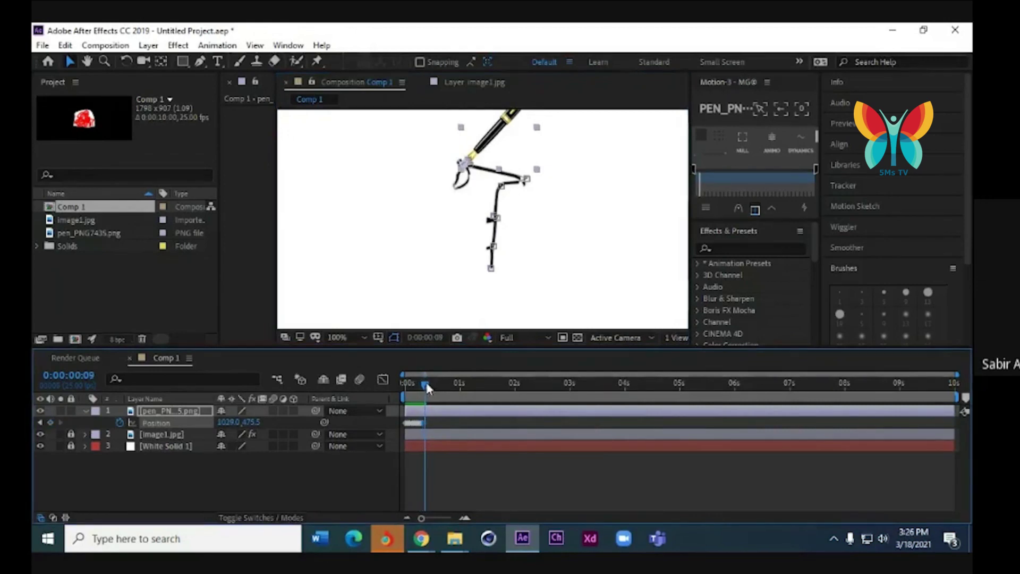
pyautogui.moveTo(495, 150); pyautogui.dragTo(500, 155)
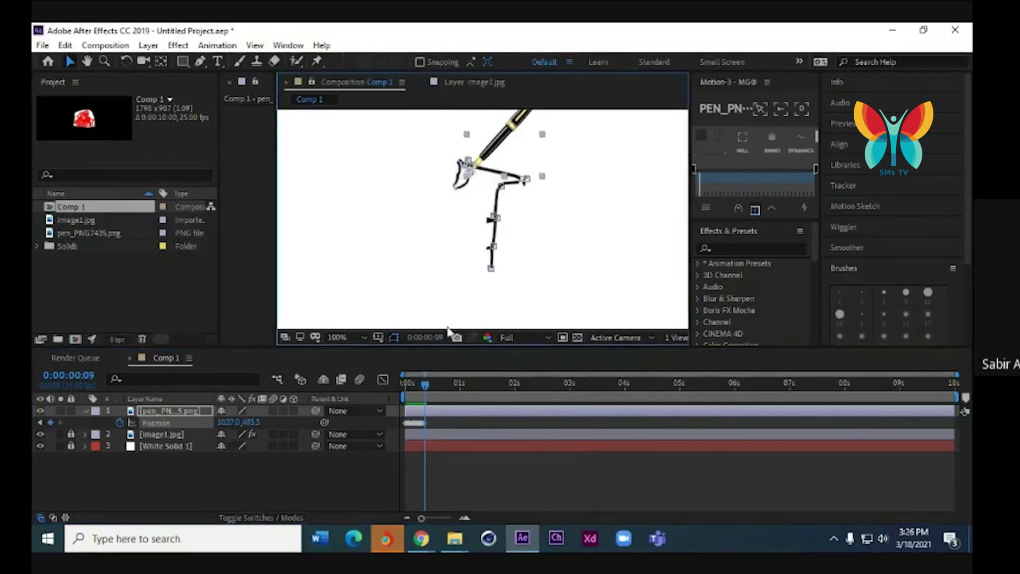
pyautogui.moveTo(495, 149); pyautogui.dragTo(490, 157)
pyautogui.moveTo(425, 389); pyautogui.dragTo(427, 389)
pyautogui.moveTo(471, 177); pyautogui.dragTo(476, 175)
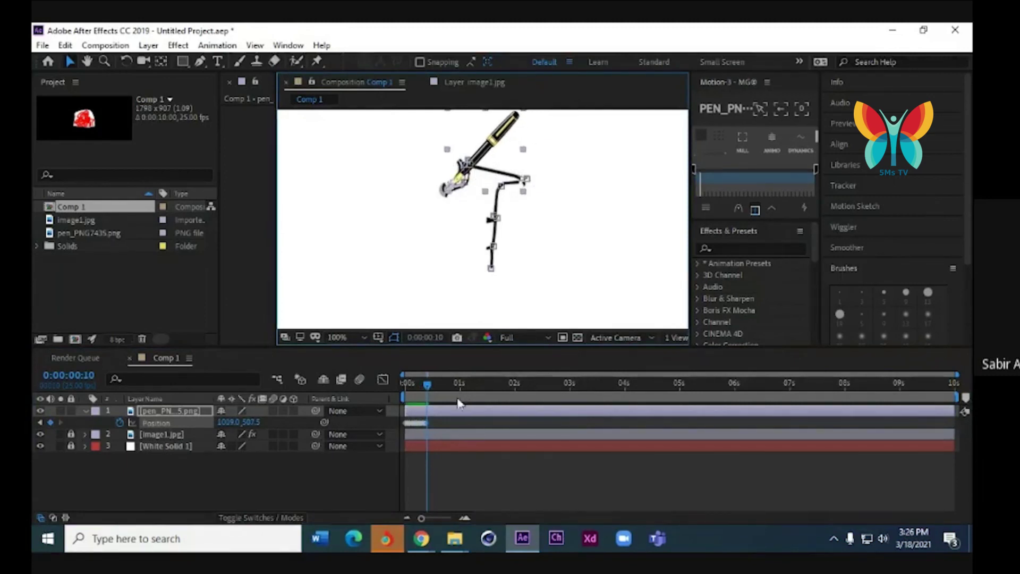
# Preview the pen, nudge it left at frame 12, and lift it onto the stroke at frame 14
pyautogui.moveTo(428, 384); pyautogui.dragTo(395, 387)
pyautogui.press('space')
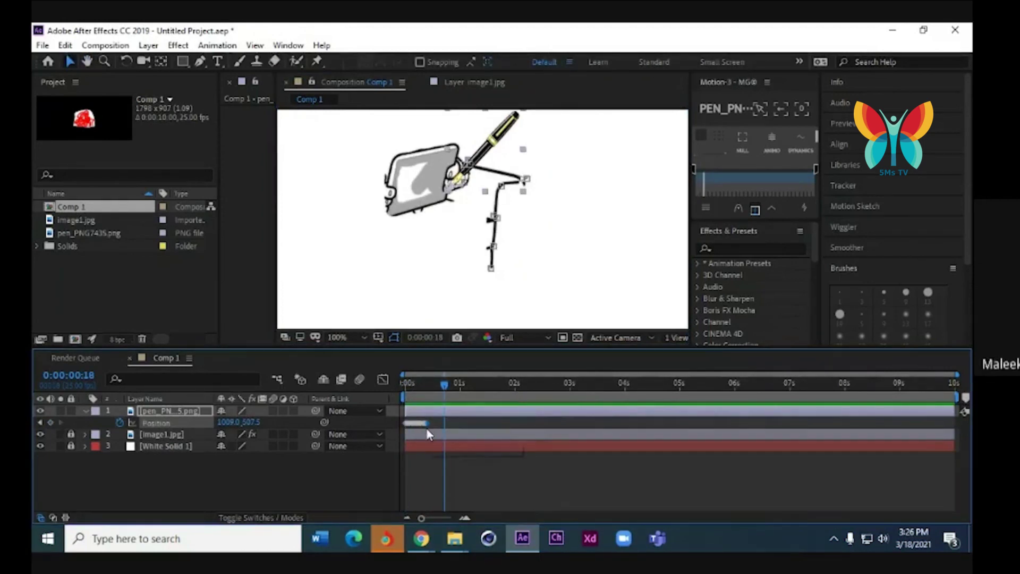
pyautogui.moveTo(444, 383); pyautogui.dragTo(433, 385)
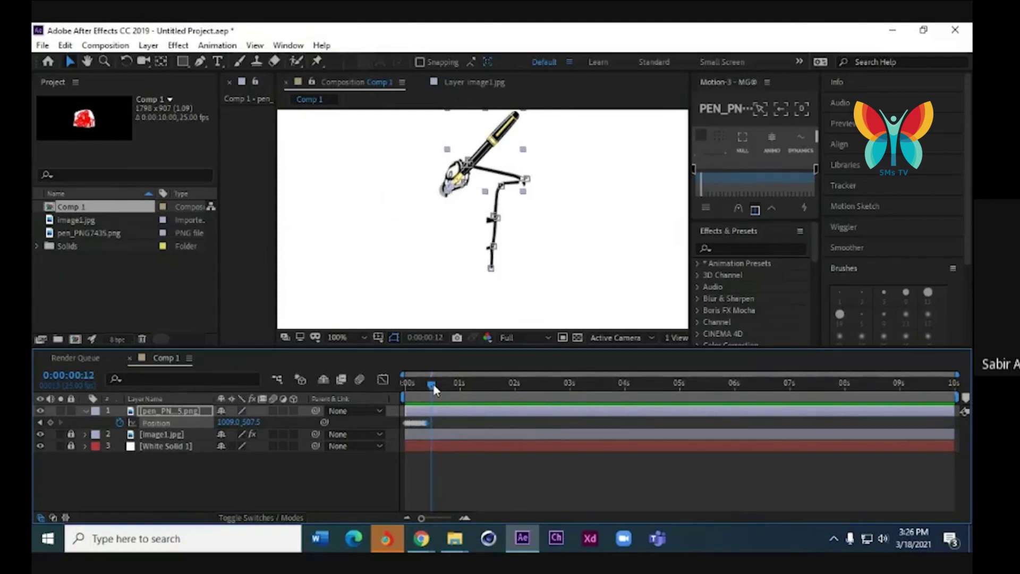
pyautogui.hotkey('shift', 'Left')
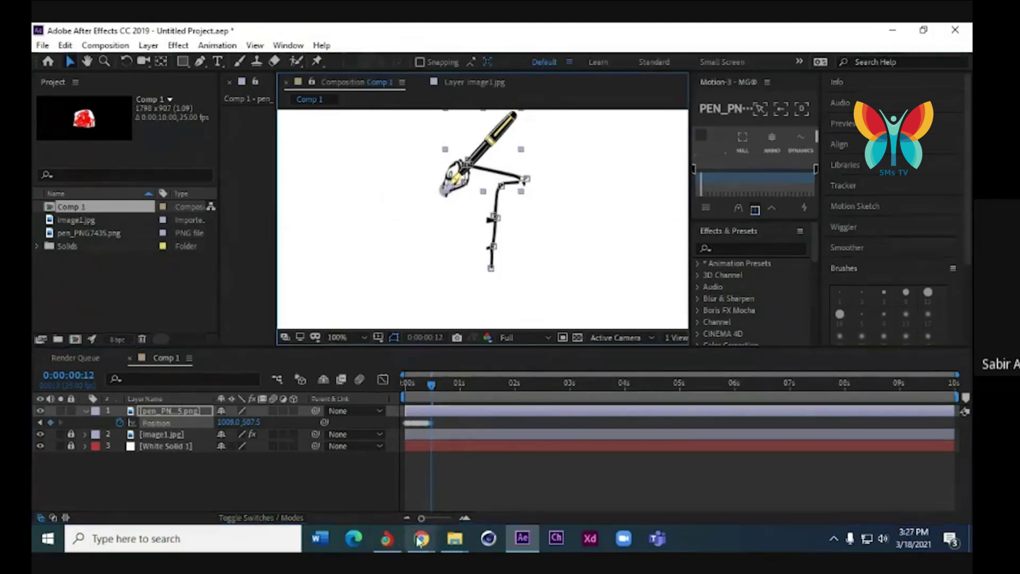
pyautogui.moveTo(431, 384); pyautogui.dragTo(436, 386)
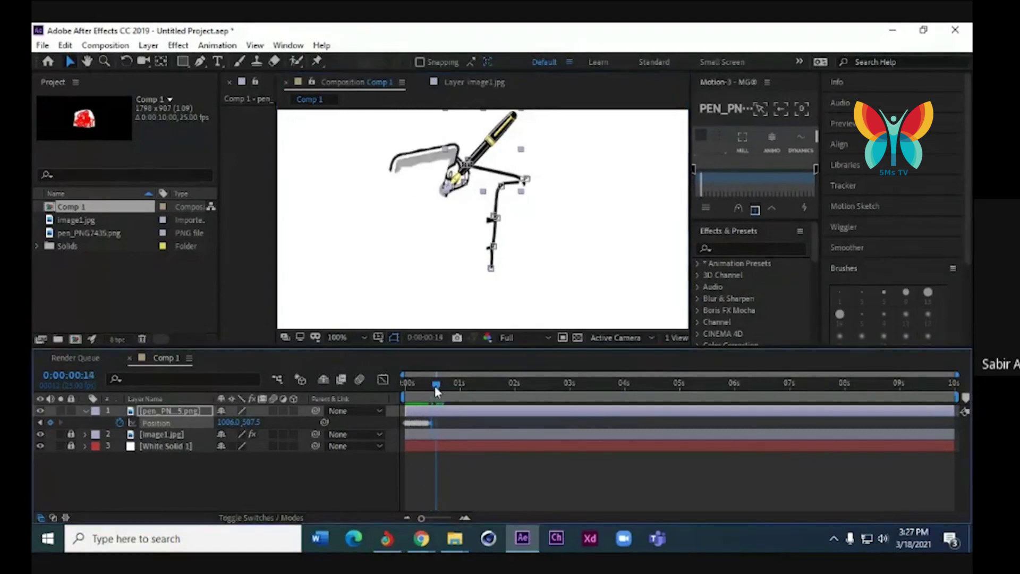
pyautogui.moveTo(472, 150); pyautogui.dragTo(477, 119)
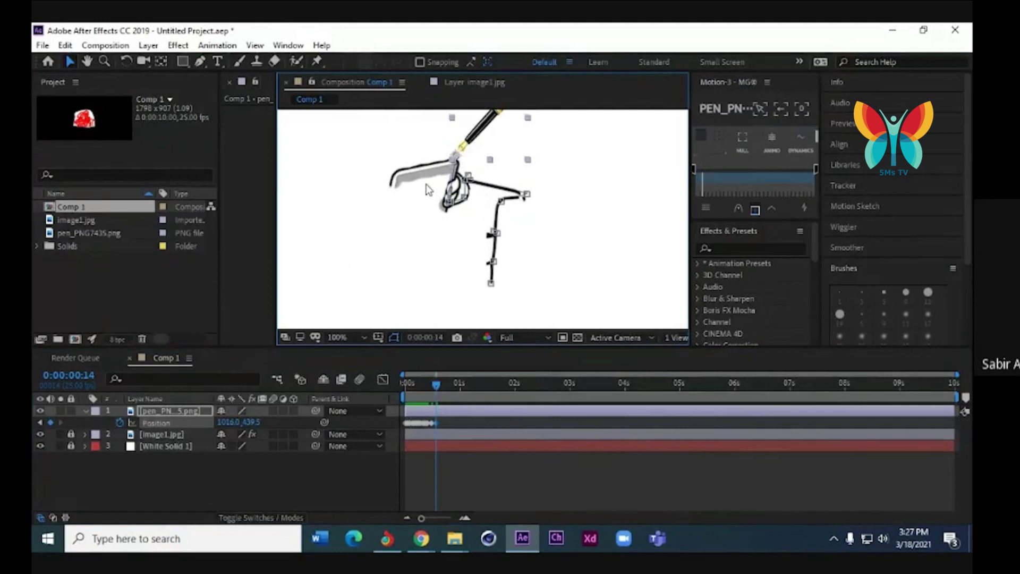
# Place the pen tip on the stroke end at frames 18 and 21
pyautogui.moveTo(442, 382); pyautogui.dragTo(450, 379)
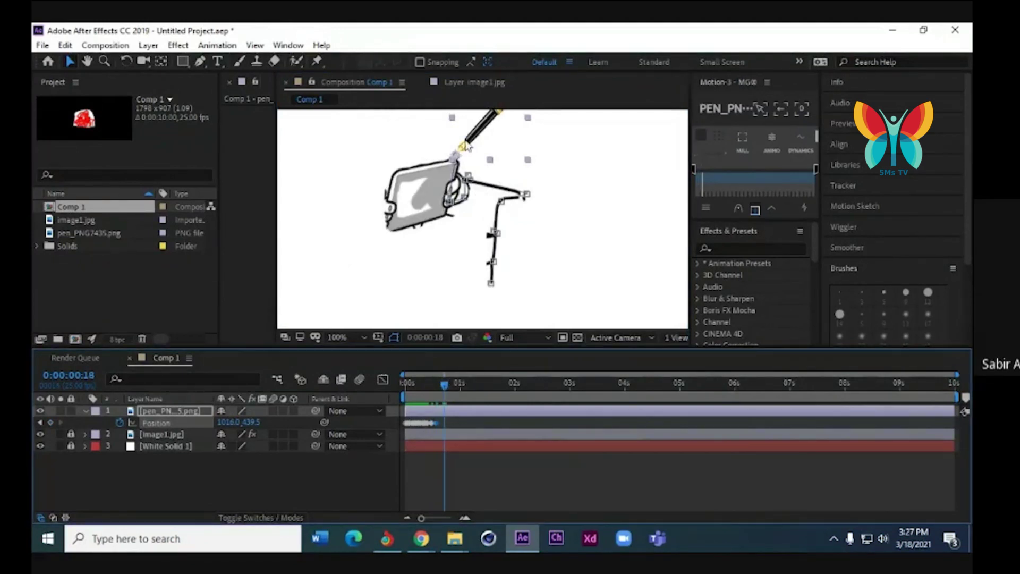
pyautogui.moveTo(468, 140); pyautogui.dragTo(458, 148)
pyautogui.moveTo(439, 380); pyautogui.dragTo(449, 380)
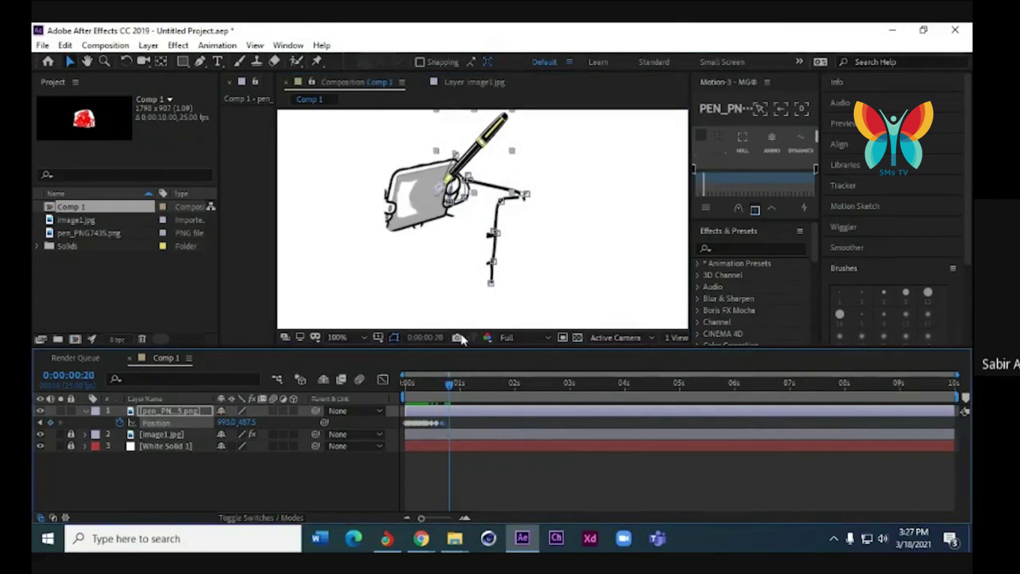
pyautogui.moveTo(451, 384); pyautogui.dragTo(452, 382)
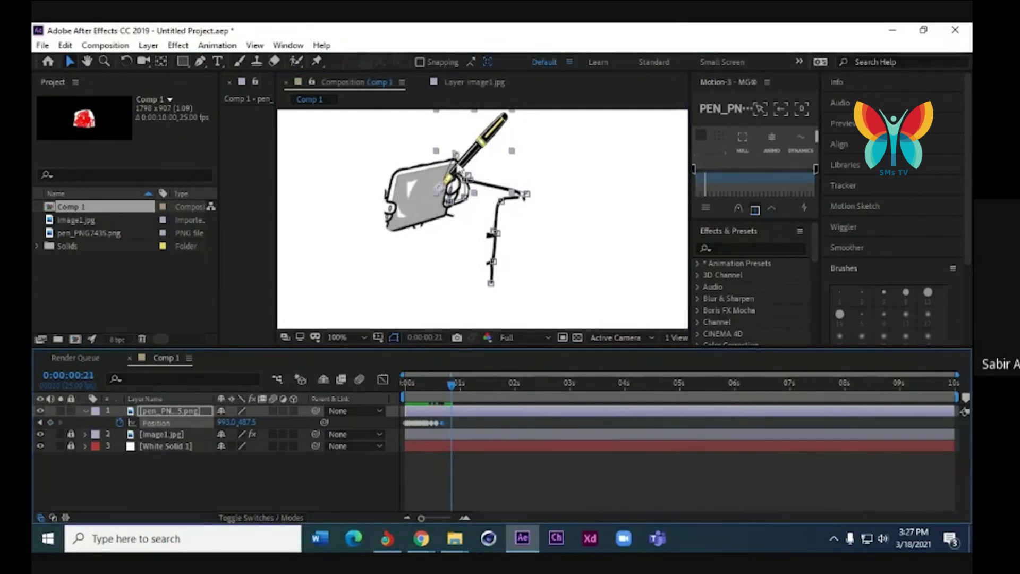
pyautogui.moveTo(466, 174); pyautogui.dragTo(467, 171)
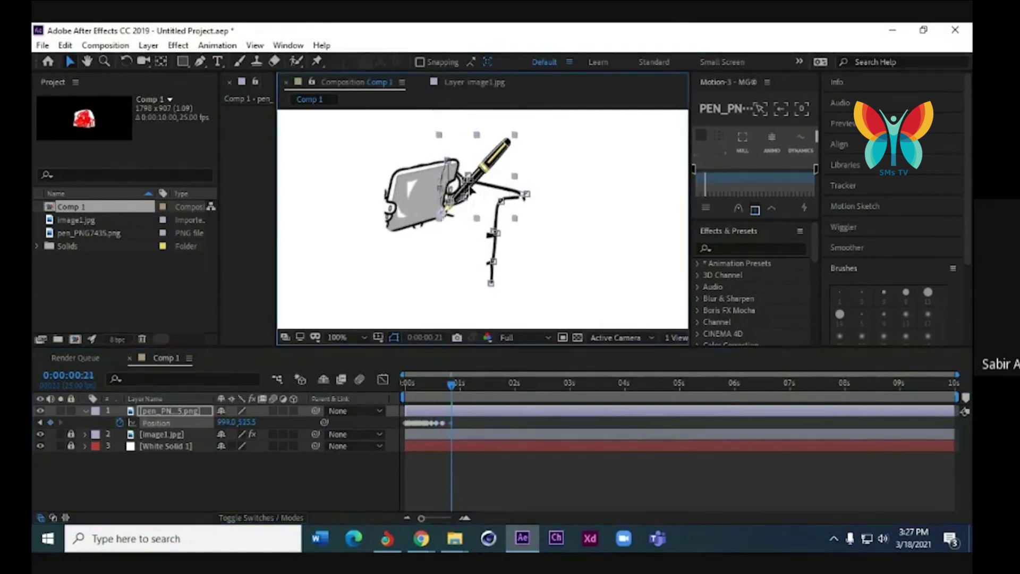
# Retime a position keyframe to frame 17 and re-place the pen tip at frame 18
pyautogui.moveTo(449, 384)
pyautogui.mouseDown()
pyautogui.moveTo(417, 398)
pyautogui.moveTo(440, 396)
pyautogui.mouseUp()
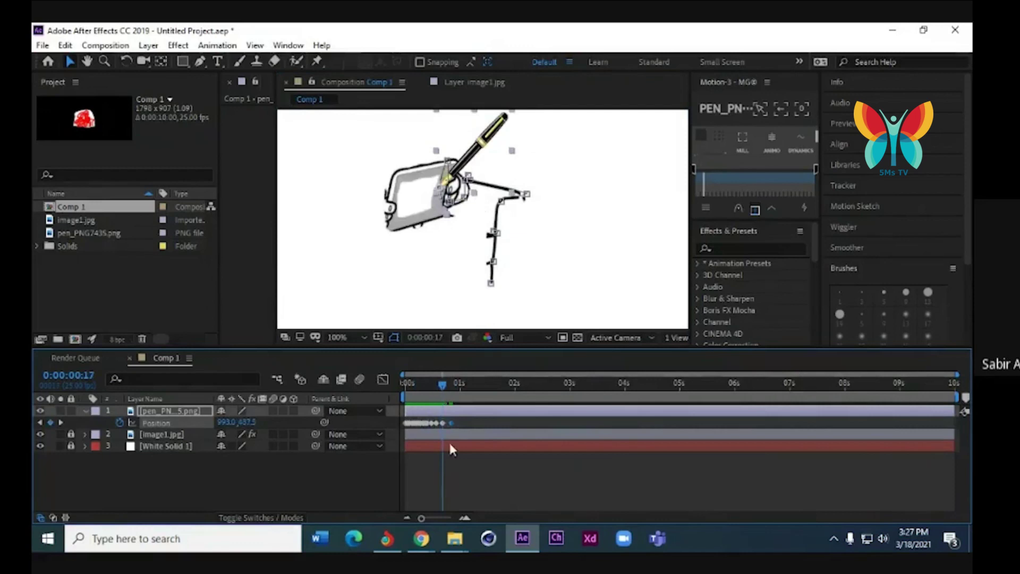
pyautogui.moveTo(434, 423)
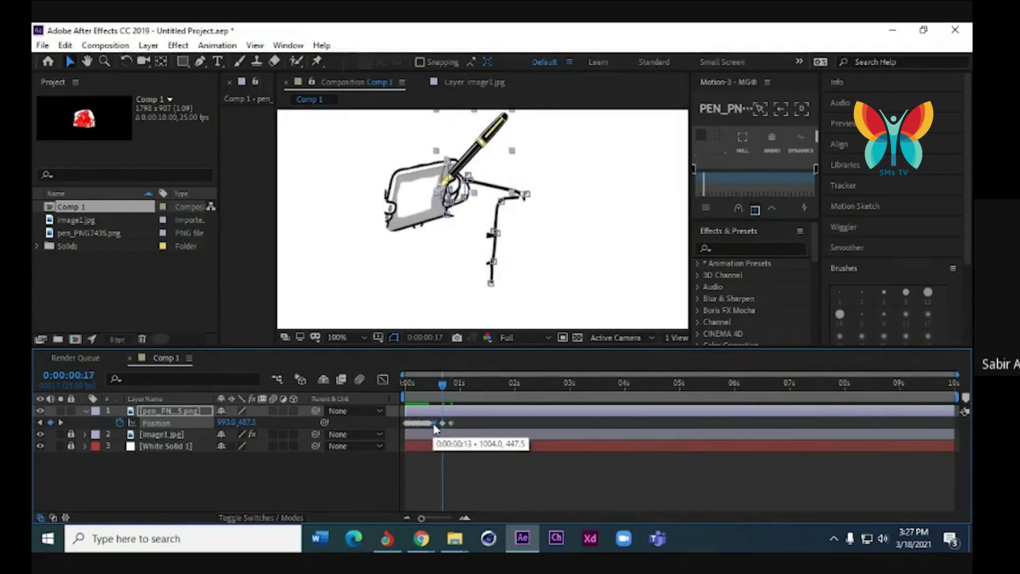
pyautogui.moveTo(436, 424); pyautogui.dragTo(441, 423)
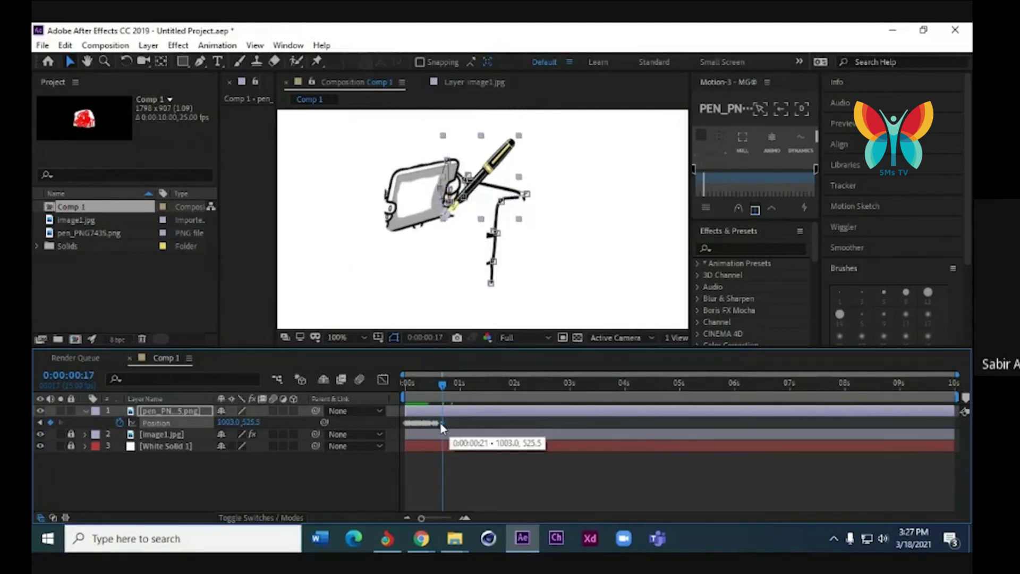
pyautogui.click(446, 384)
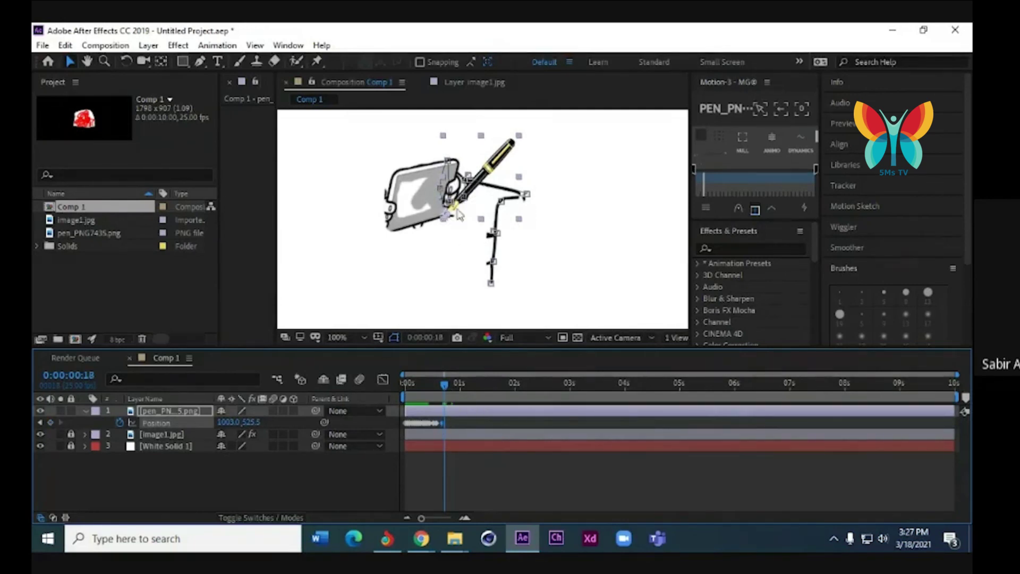
pyautogui.moveTo(488, 174); pyautogui.dragTo(480, 157)
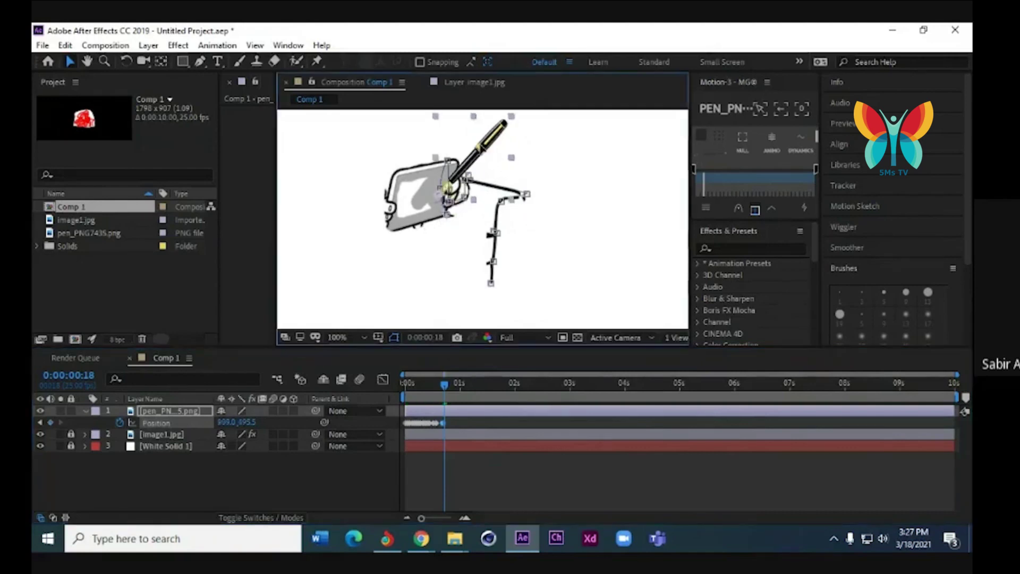
pyautogui.moveTo(445, 392); pyautogui.dragTo(449, 387)
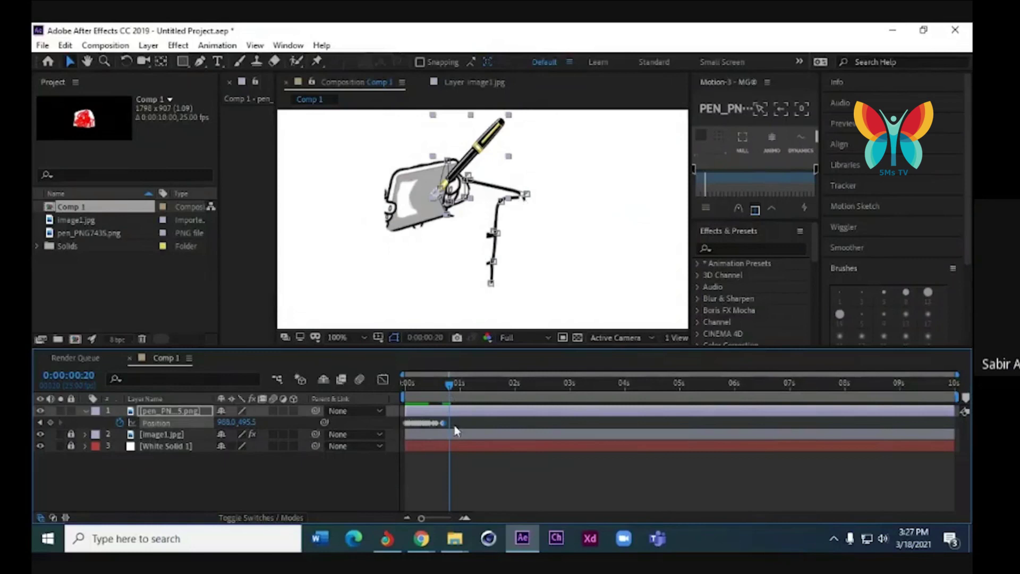
pyautogui.moveTo(444, 393); pyautogui.dragTo(442, 387)
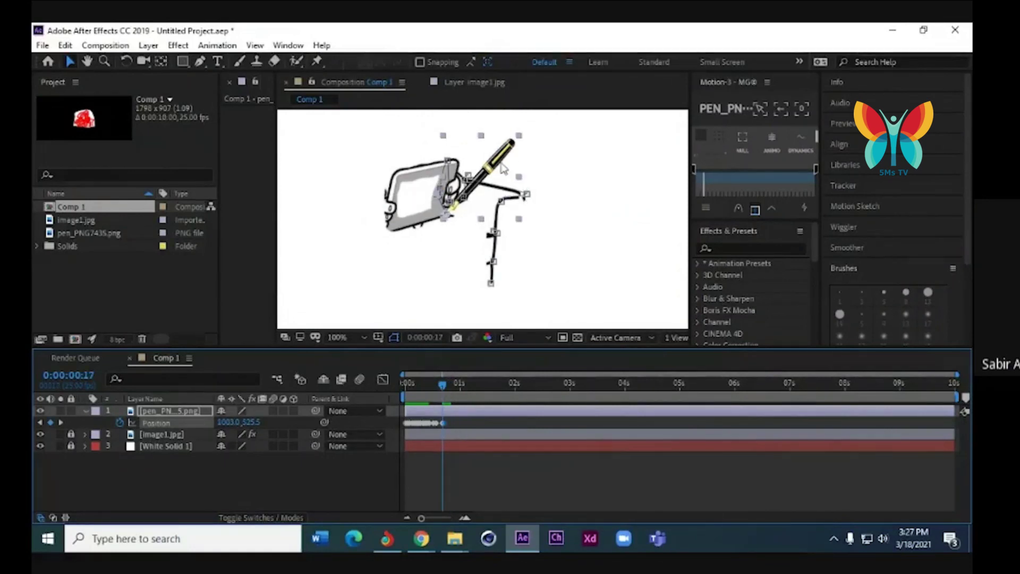
pyautogui.click(449, 385)
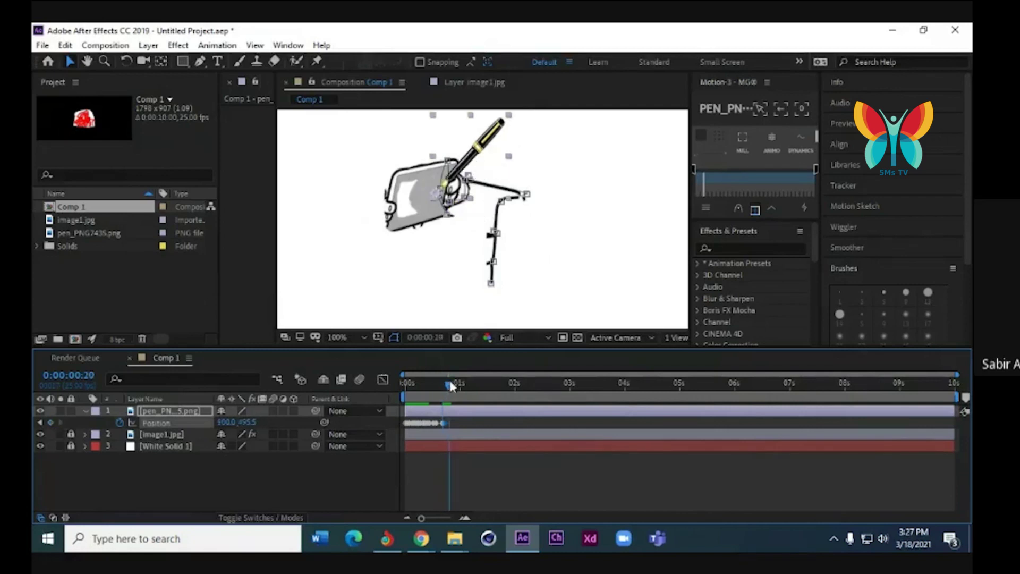
# Position the pen at one second, then move that last keyframe to frame 21
pyautogui.moveTo(449, 385); pyautogui.dragTo(460, 384)
pyautogui.moveTo(458, 170); pyautogui.dragTo(466, 144)
pyautogui.click(452, 384)
pyautogui.click(443, 423)
pyautogui.moveTo(441, 421); pyautogui.dragTo(451, 421)
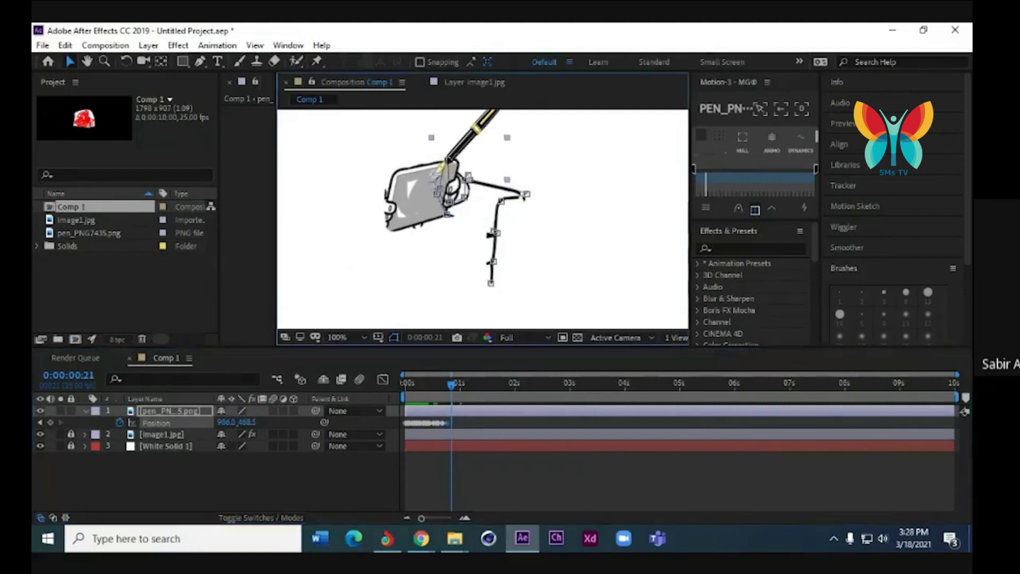
# At 0:00:00:24, set the pen tip on the stroke end at 938.0, 472.5
pyautogui.click(463, 387)
pyautogui.moveTo(463, 387); pyautogui.dragTo(459, 387)
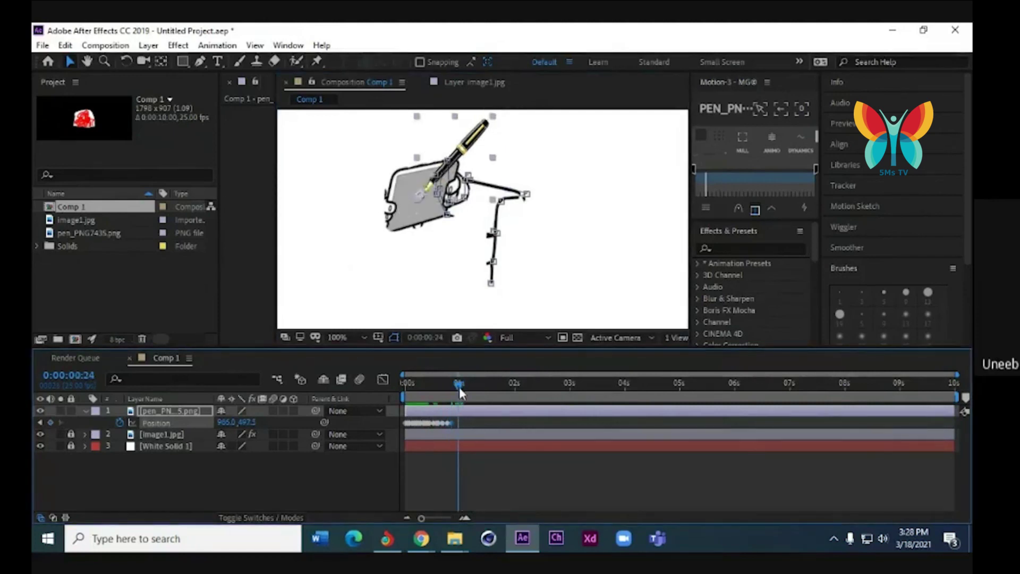
pyautogui.click(454, 151)
pyautogui.moveTo(455, 151); pyautogui.dragTo(440, 139)
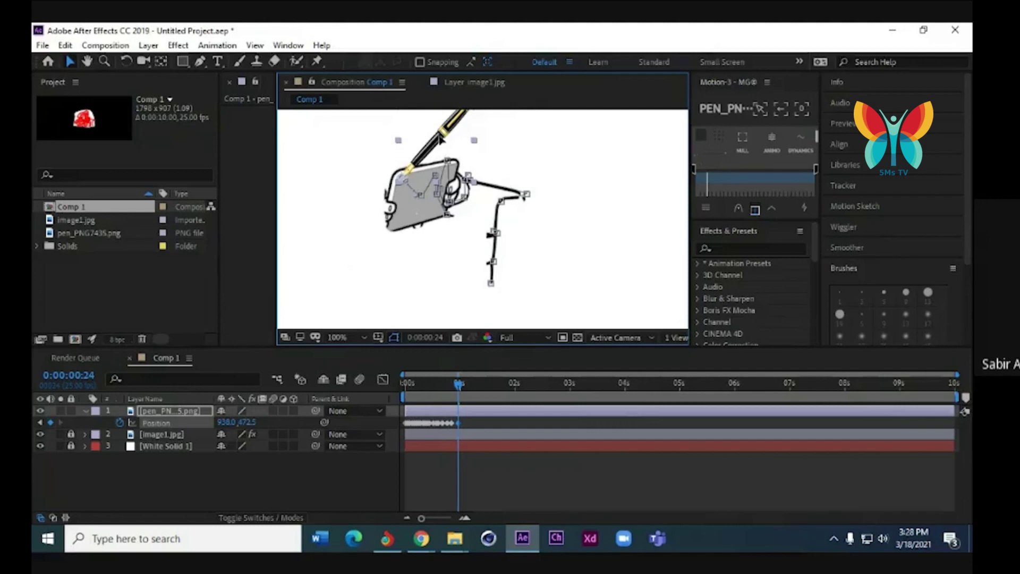
# Zoom out on the drawing and shift the pen's later position keyframes later in time
pyautogui.click(461, 393)
pyautogui.moveTo(461, 393); pyautogui.dragTo(497, 399)
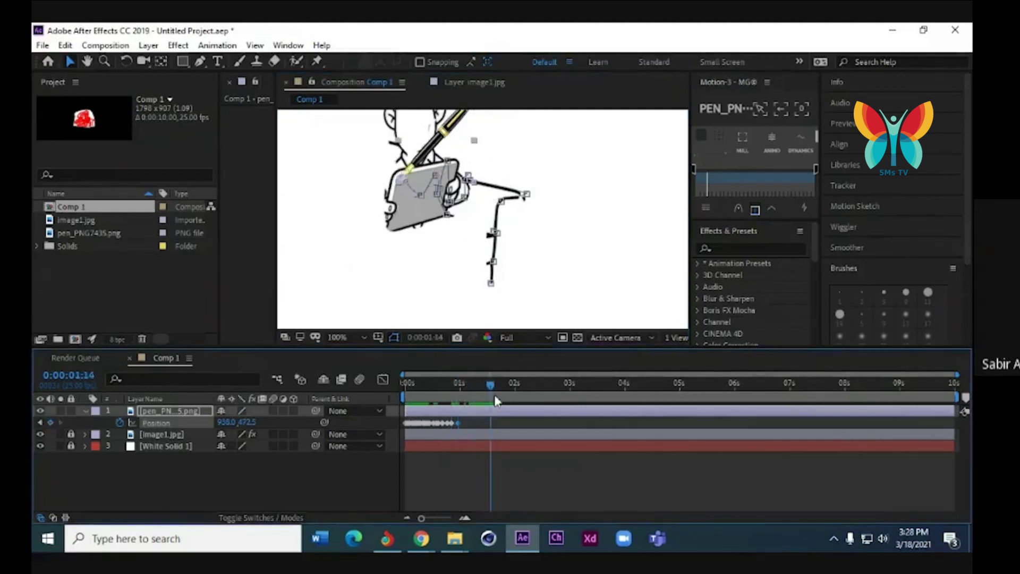
pyautogui.press(',')
pyautogui.press(',')
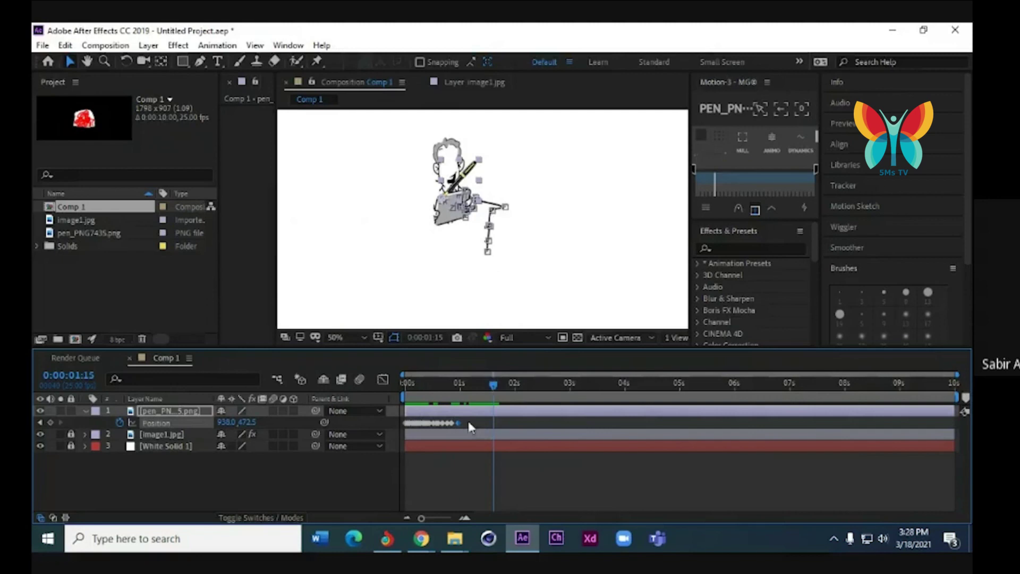
pyautogui.click(433, 424)
pyautogui.moveTo(437, 425); pyautogui.dragTo(449, 424)
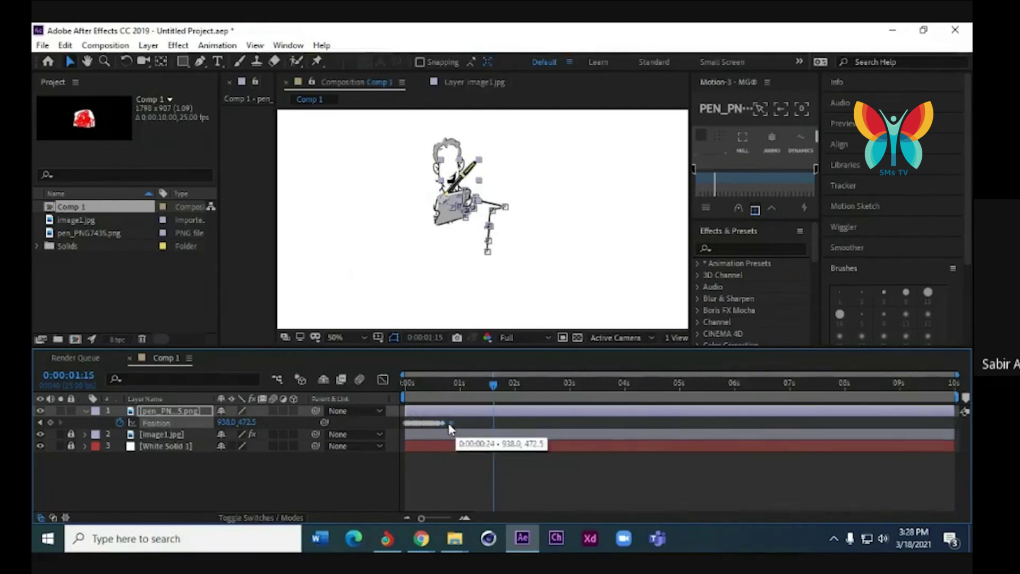
# Move the pen down and slightly left onto the stroke at frame 21
pyautogui.moveTo(493, 384); pyautogui.dragTo(456, 399)
pyautogui.moveTo(463, 170); pyautogui.dragTo(462, 181)
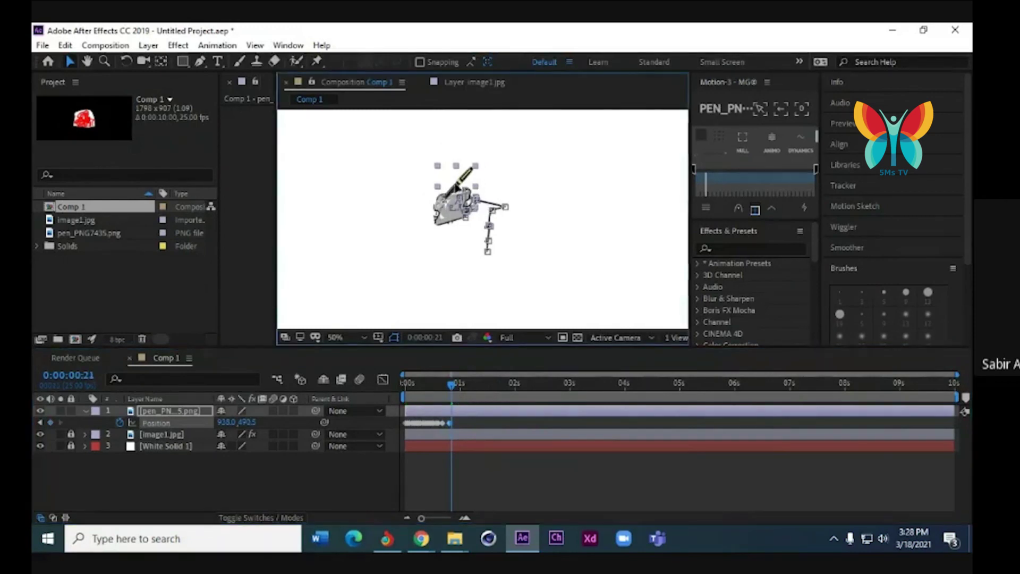
pyautogui.click(447, 422)
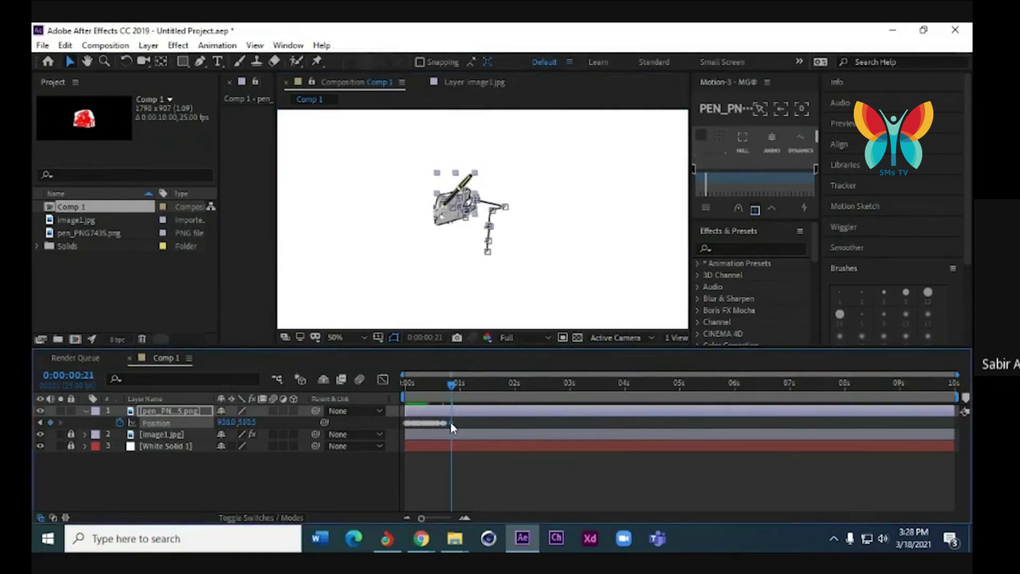
pyautogui.moveTo(454, 204); pyautogui.dragTo(451, 214)
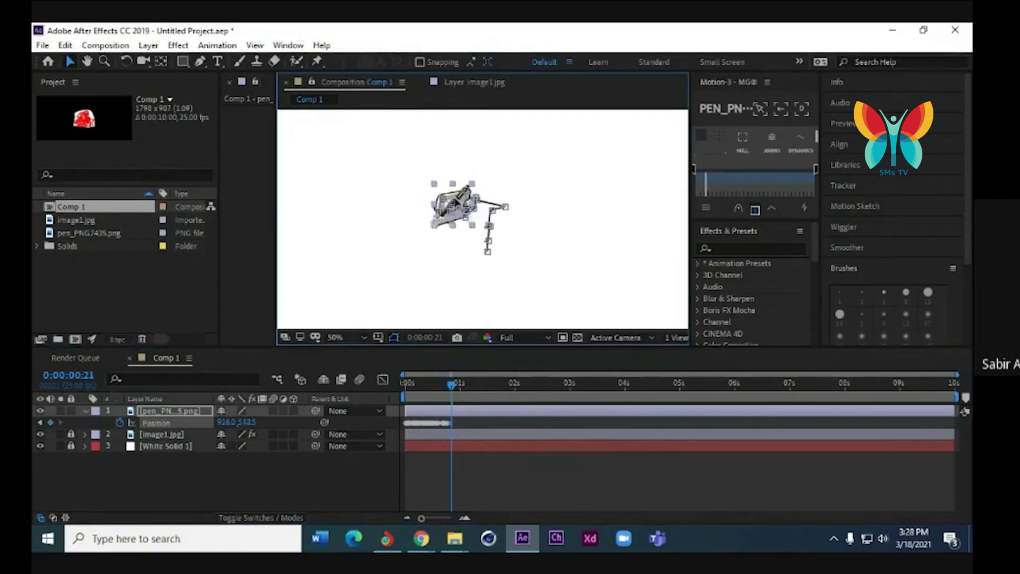
pyautogui.moveTo(451, 390); pyautogui.dragTo(468, 390)
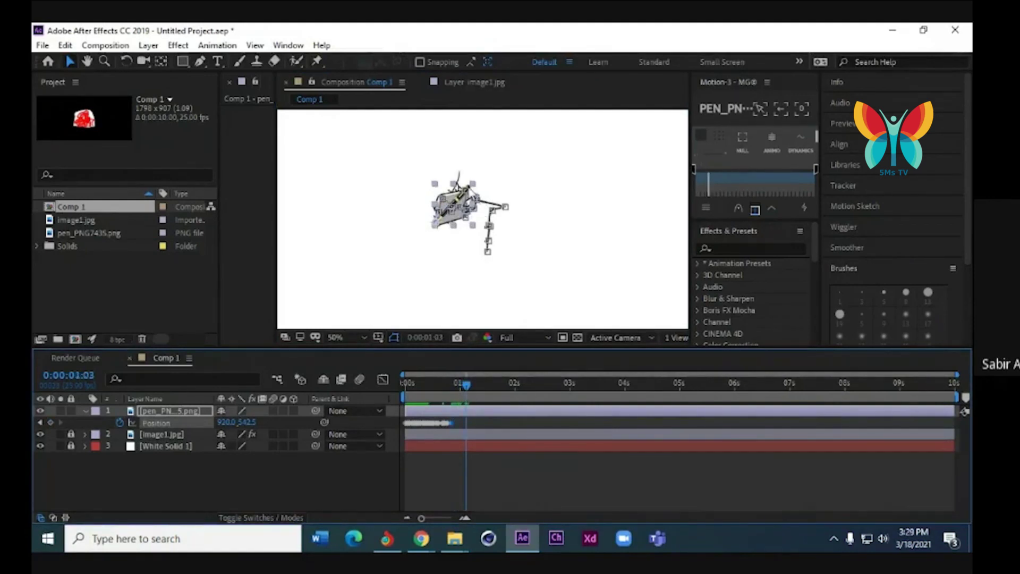
# Zoom in and key the pen up-right onto the hair stroke near 0:00:01:03
pyautogui.scroll(2, 471, 195)
pyautogui.scroll(2, 470, 202)
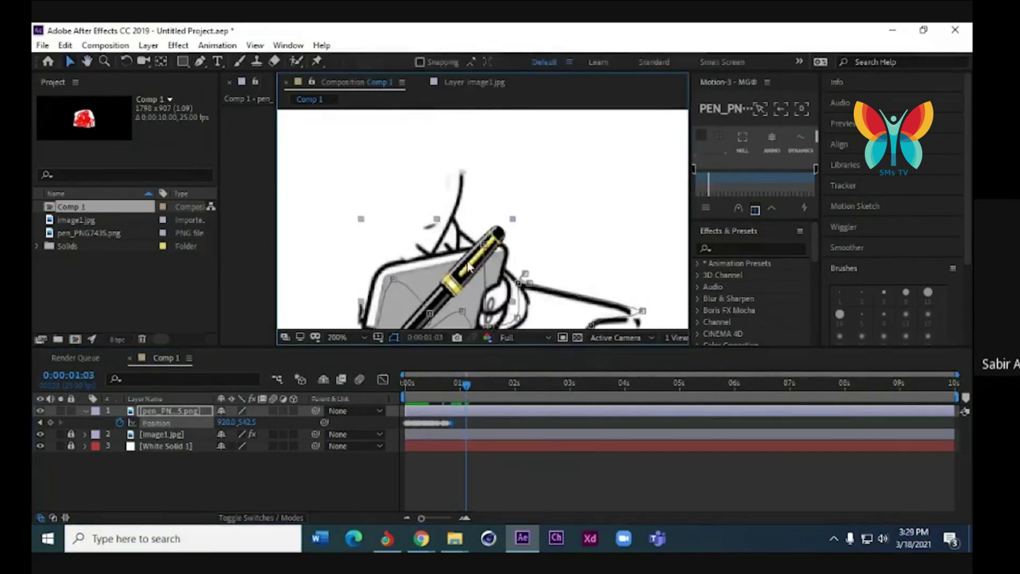
pyautogui.moveTo(469, 267); pyautogui.dragTo(541, 136)
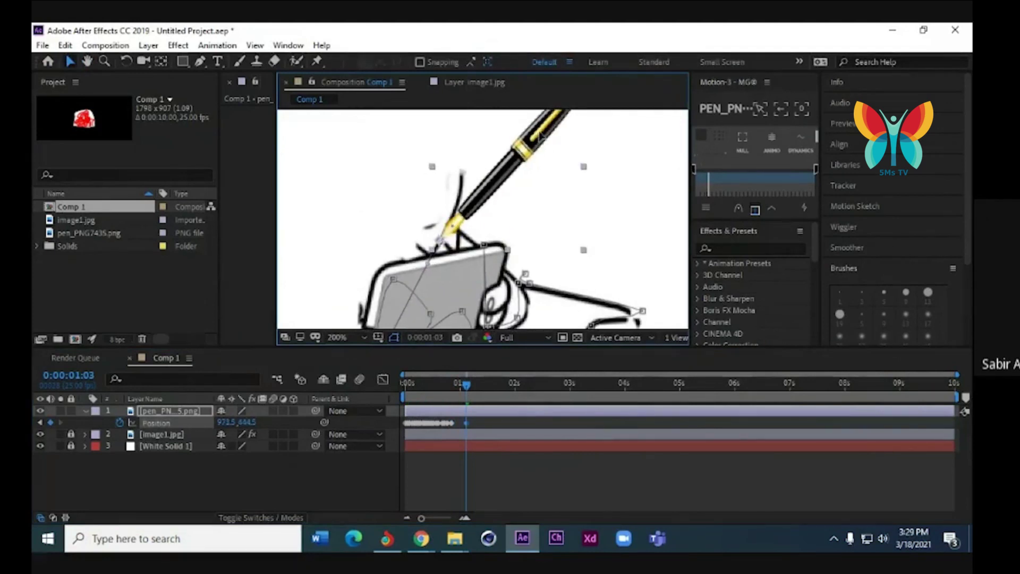
pyautogui.click(455, 423)
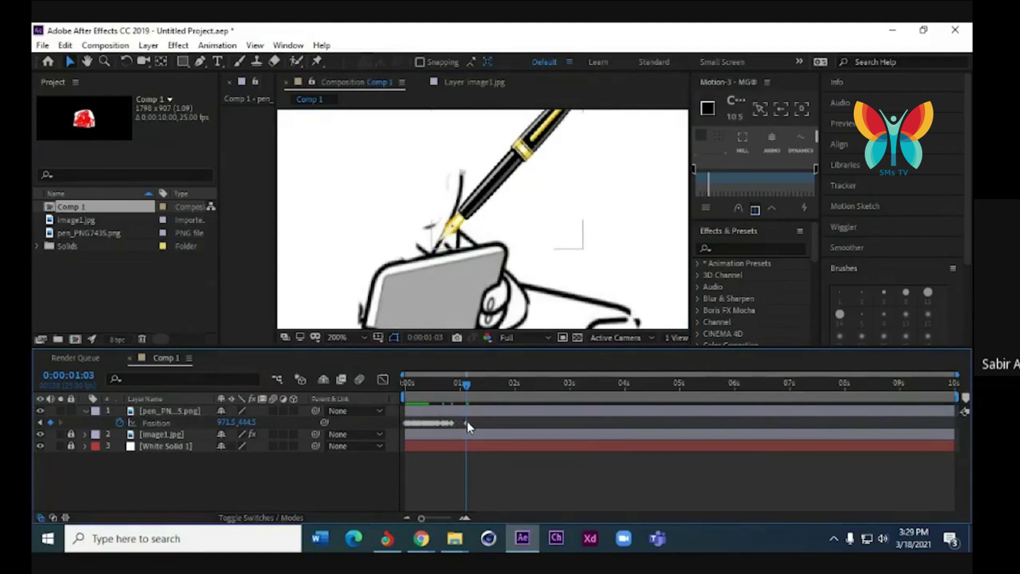
pyautogui.click(467, 423)
pyautogui.moveTo(492, 199)
pyautogui.mouseDown()
pyautogui.moveTo(506, 130)
pyautogui.moveTo(514, 134)
pyautogui.mouseUp()
pyautogui.click(466, 423)
# Refine pen keyframes from 0:00:01:02 to 0:00:01:09, ending at 1006.0, 366.0
pyautogui.moveTo(477, 403)
pyautogui.mouseDown()
pyautogui.moveTo(429, 404)
pyautogui.moveTo(479, 404)
pyautogui.moveTo(464, 385)
pyautogui.mouseUp()
pyautogui.scroll(1, 526, 238)
pyautogui.scroll(2, 526, 238)
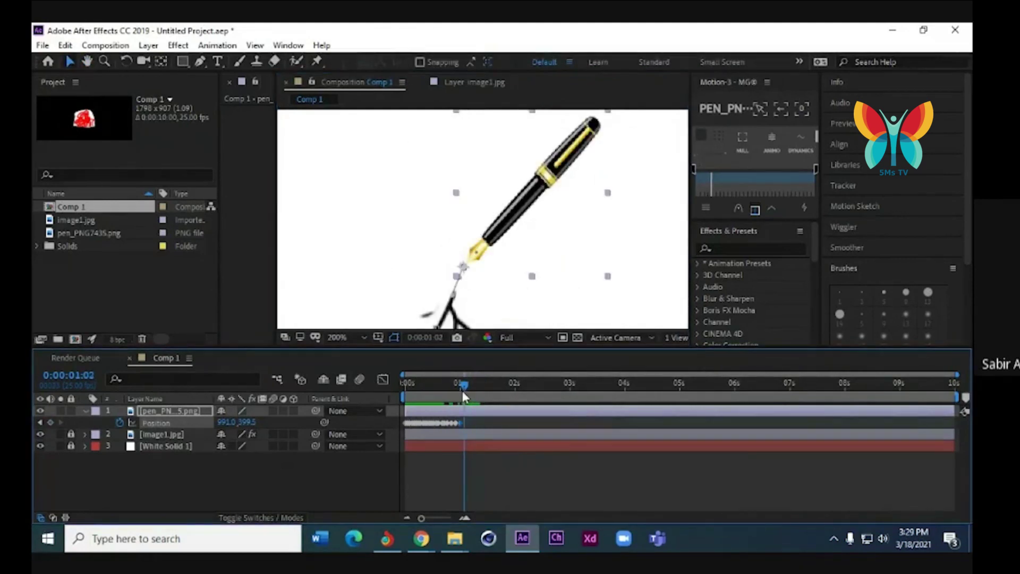
pyautogui.click(497, 238)
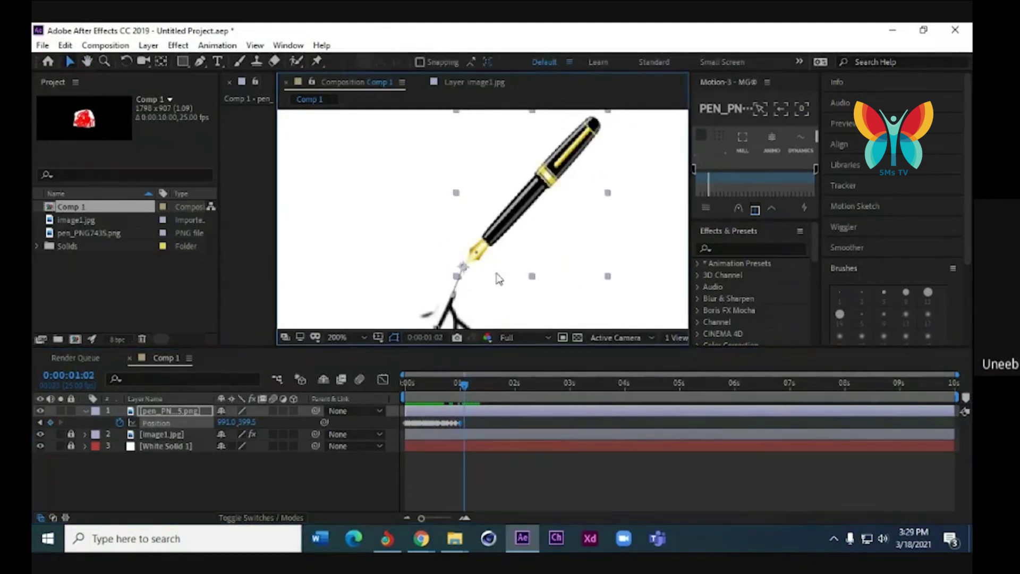
pyautogui.moveTo(465, 385)
pyautogui.mouseDown()
pyautogui.moveTo(457, 390)
pyautogui.moveTo(470, 396)
pyautogui.mouseUp()
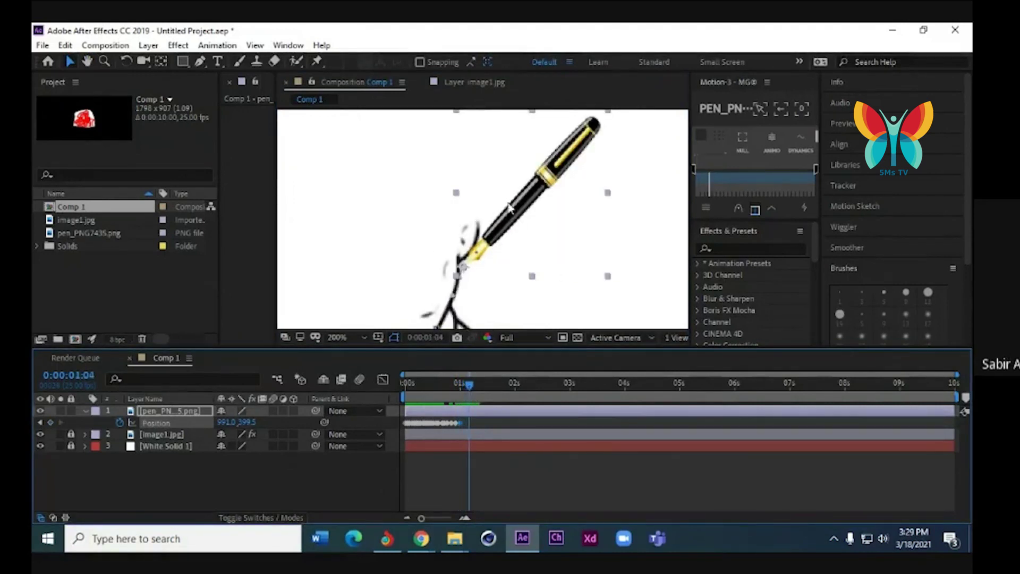
pyautogui.moveTo(512, 216); pyautogui.dragTo(515, 206)
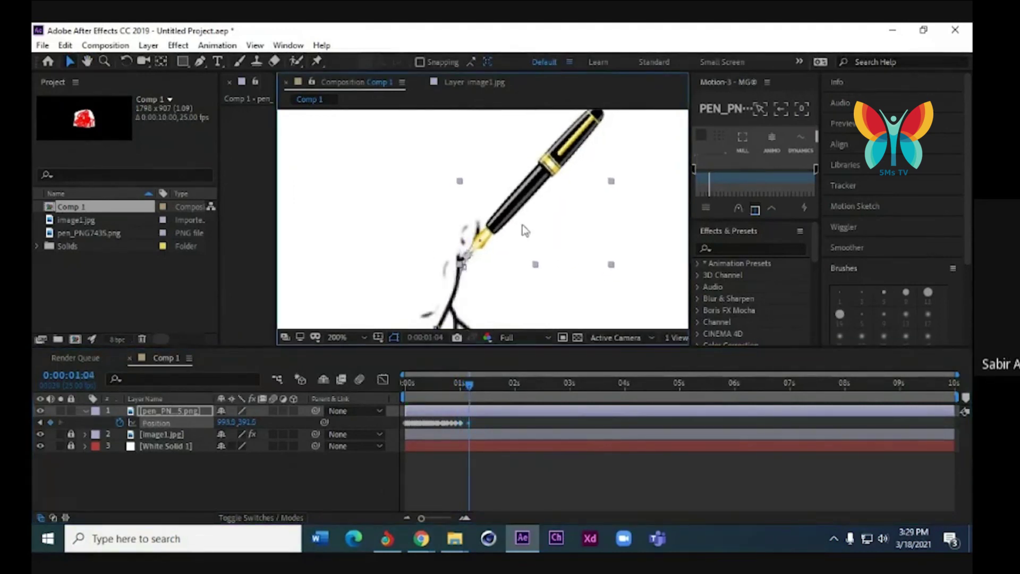
pyautogui.click(464, 418)
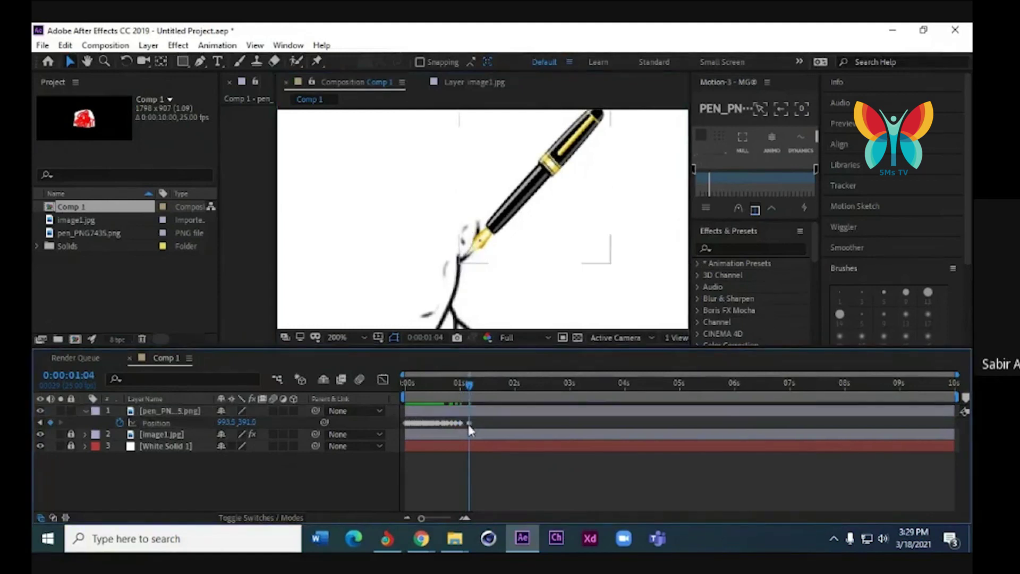
pyautogui.click(467, 423)
pyautogui.moveTo(494, 230); pyautogui.dragTo(511, 194)
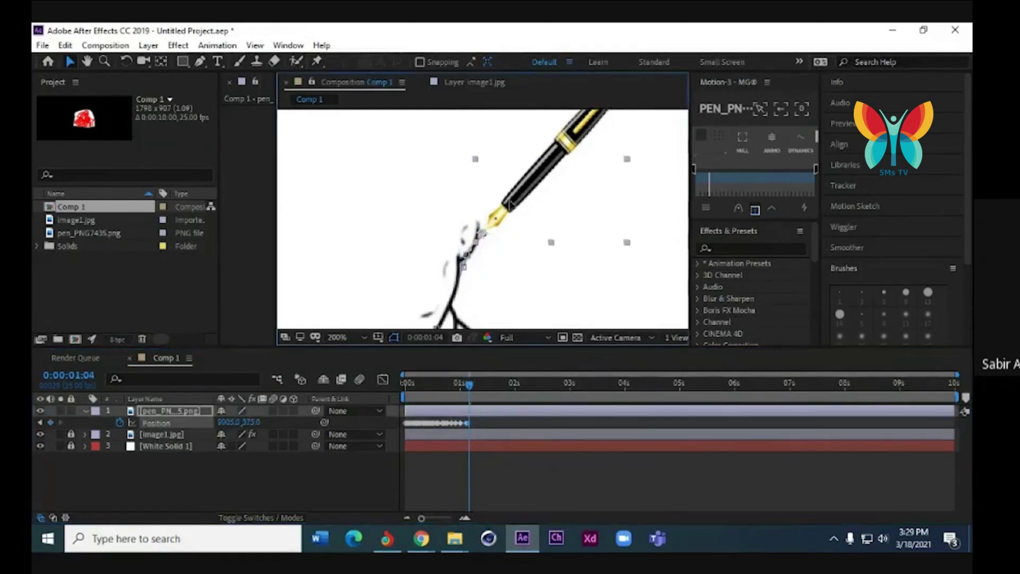
pyautogui.moveTo(467, 384); pyautogui.dragTo(480, 387)
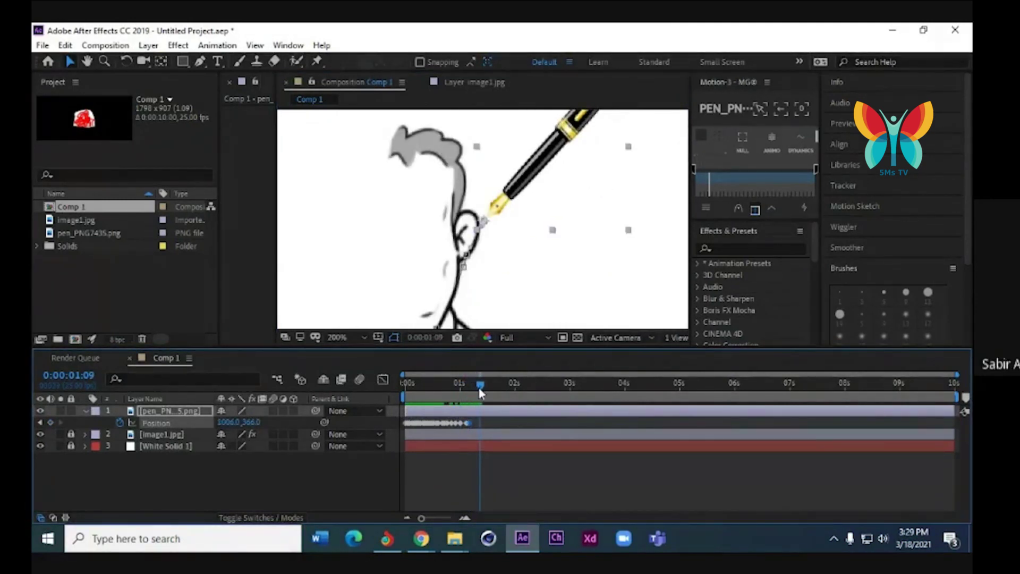
pyautogui.moveTo(463, 429)
# Play the pen animation from the start twice to watch it trace the sketch
pyautogui.moveTo(481, 385); pyautogui.dragTo(401, 407)
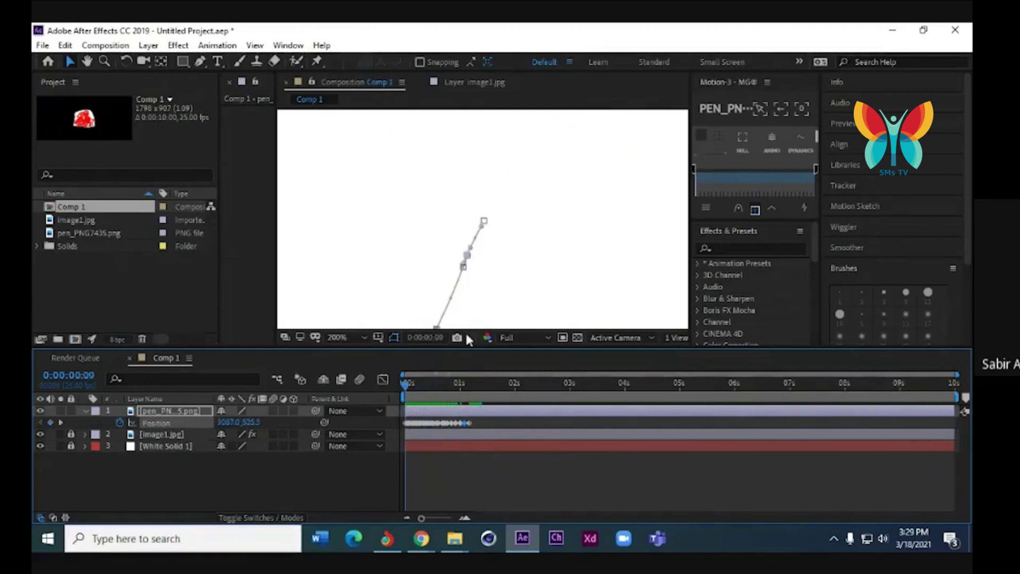
pyautogui.scroll(-4, 464, 327)
pyautogui.press('space')
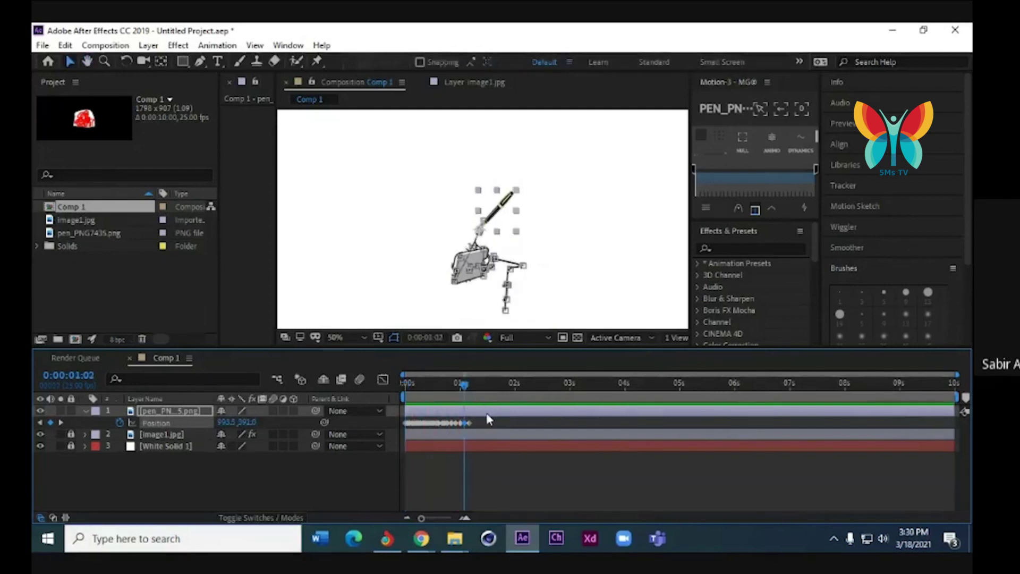
pyautogui.moveTo(457, 387); pyautogui.dragTo(411, 390)
pyautogui.press('space')
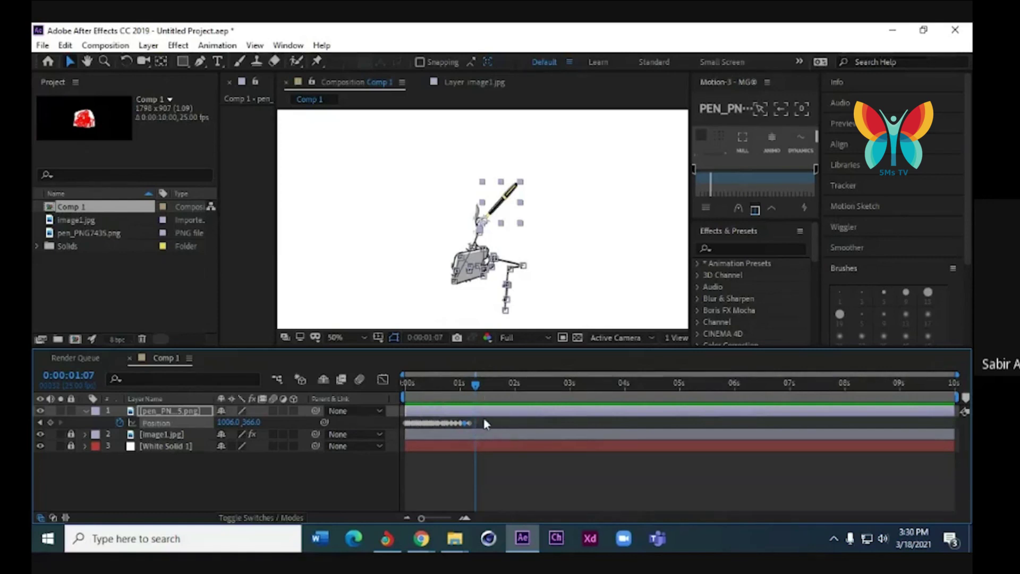
# Select the pen's last Position keyframes, then preview the full drawing and check the pen near 0:00:00:09
pyautogui.moveTo(485, 424); pyautogui.dragTo(463, 435)
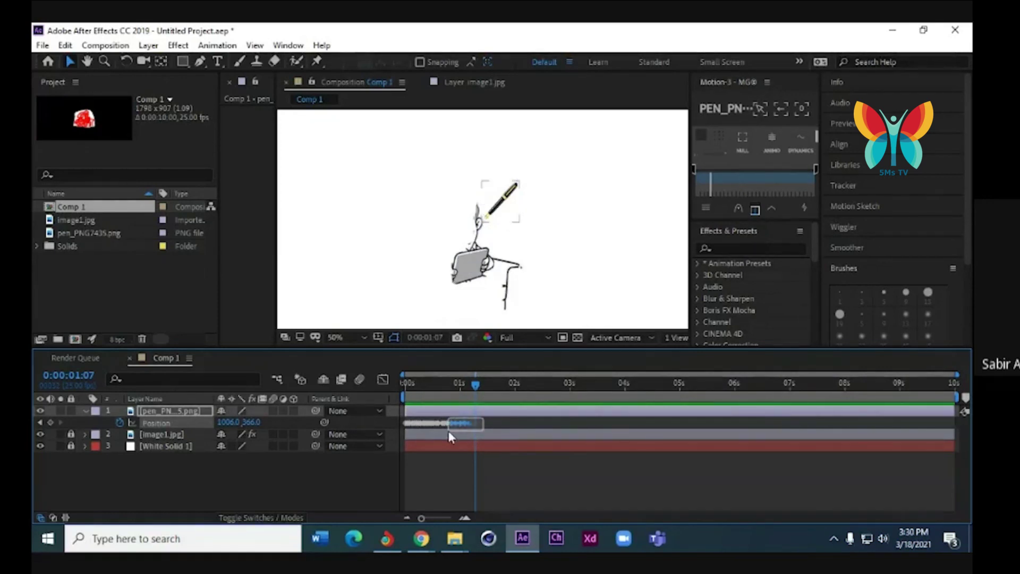
pyautogui.moveTo(451, 431); pyautogui.dragTo(452, 431)
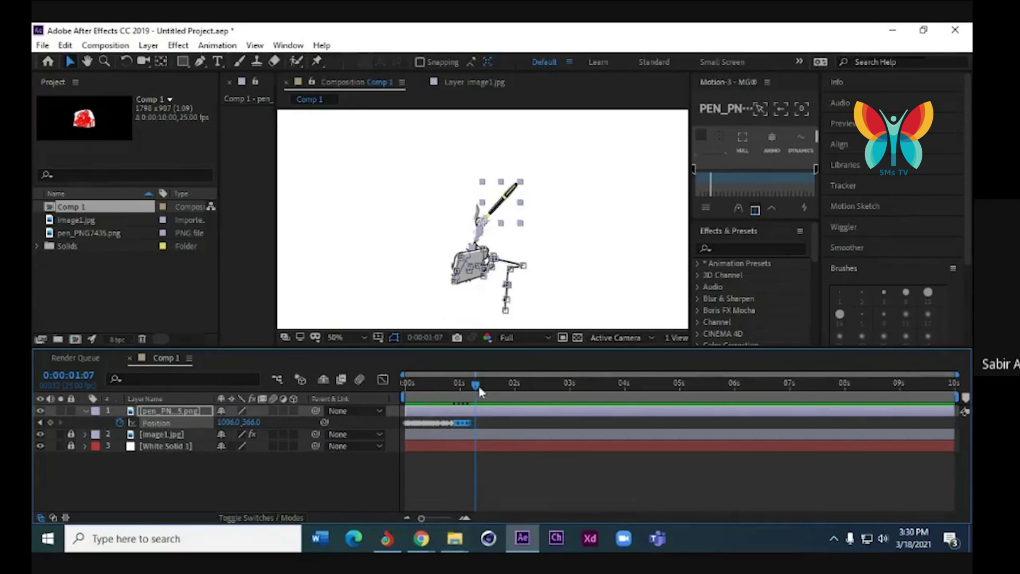
pyautogui.moveTo(476, 383); pyautogui.dragTo(412, 384)
pyautogui.scroll(2, 570, 169)
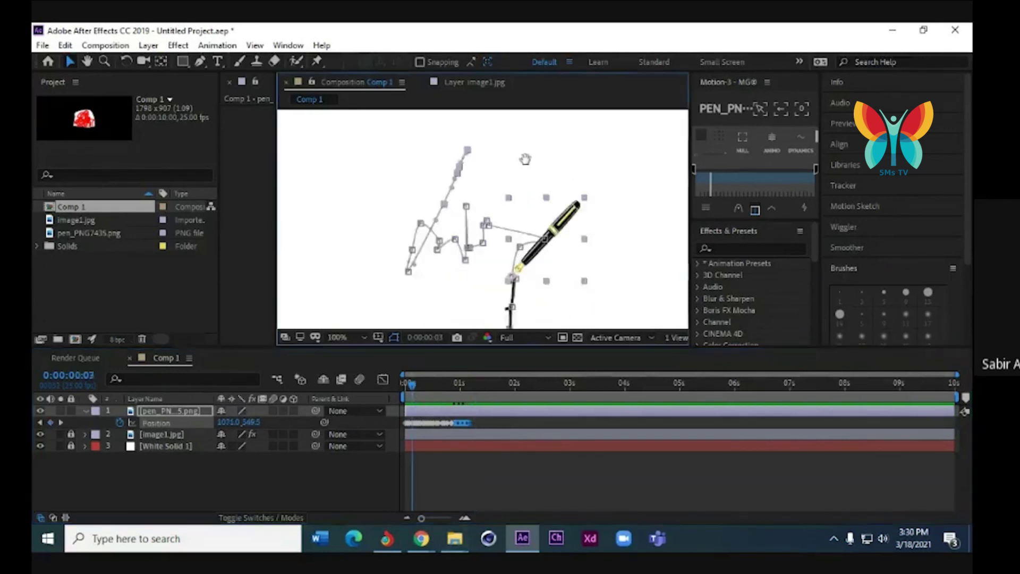
pyautogui.scroll(2, 527, 159)
pyautogui.press('space')
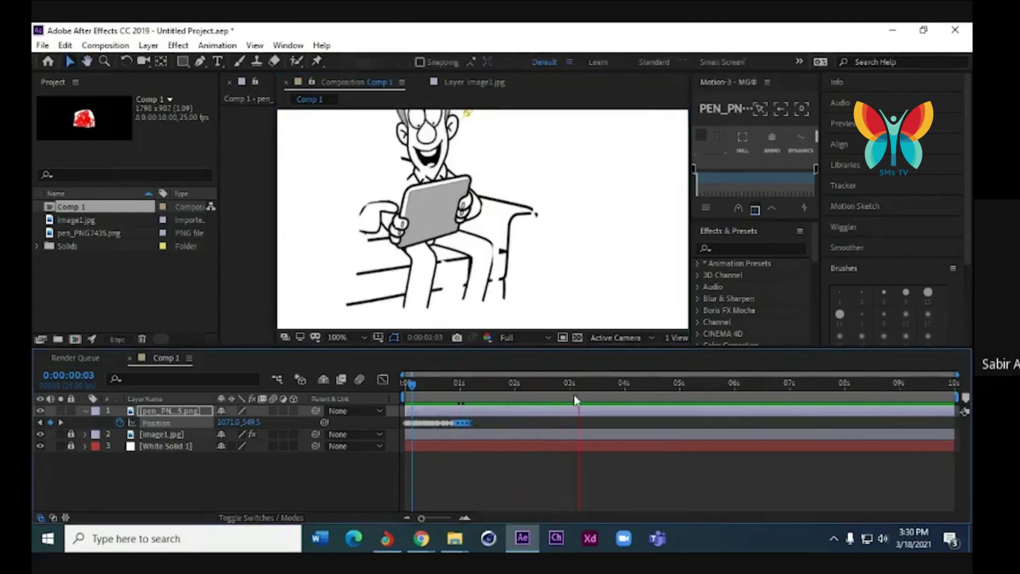
pyautogui.click(436, 383)
pyautogui.scroll(2, 547, 194)
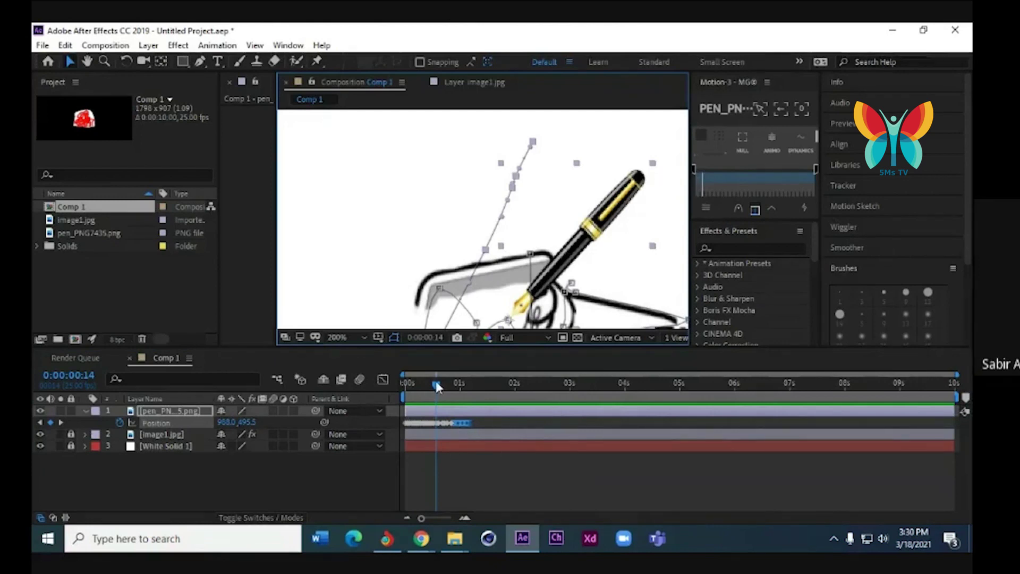
pyautogui.moveTo(435, 378); pyautogui.dragTo(425, 378)
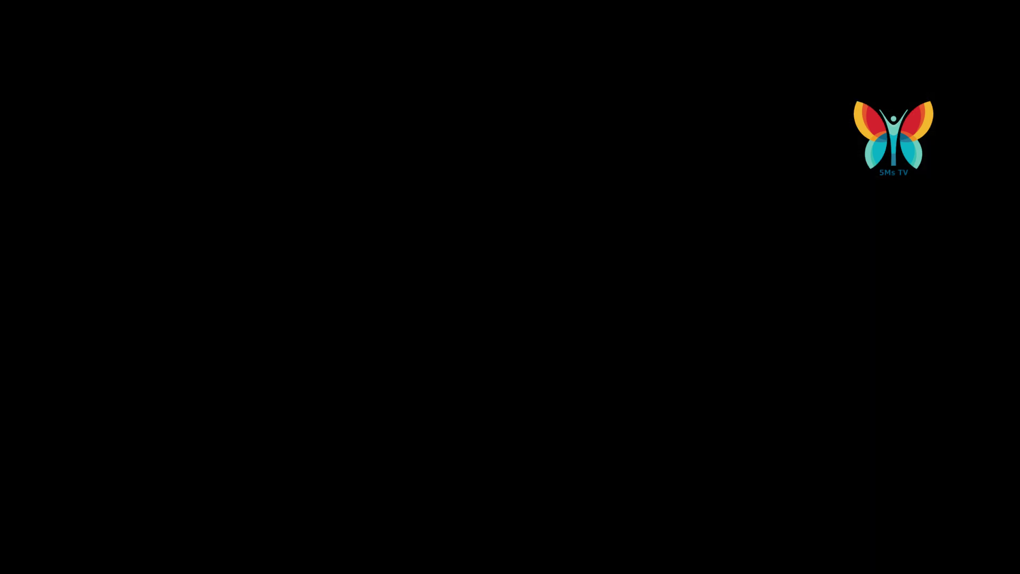